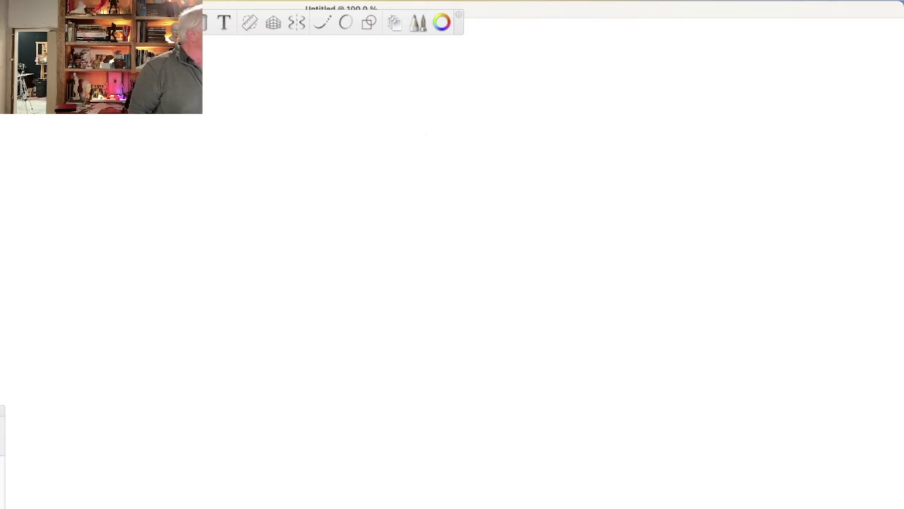
- Hand-letter the page heading, writing out the word NECK
{"action": "left_click_drag", "start_coordinate": [64, 124], "coordinate": [137, 120]}
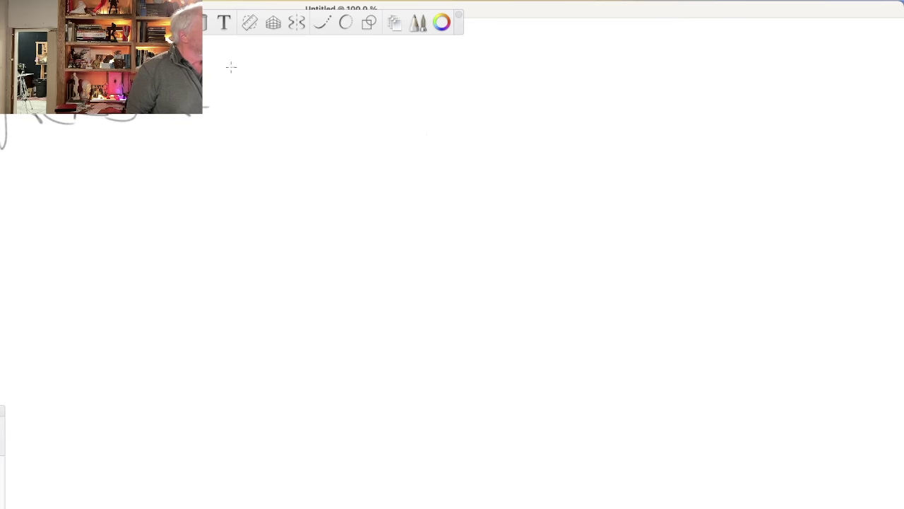
{"action": "left_click_drag", "start_coordinate": [226, 68], "coordinate": [226, 117]}
{"action": "left_click_drag", "start_coordinate": [223, 71], "coordinate": [269, 108]}
{"action": "left_click_drag", "start_coordinate": [267, 64], "coordinate": [267, 109]}
{"action": "left_click_drag", "start_coordinate": [311, 79], "coordinate": [310, 111]}
{"action": "left_click_drag", "start_coordinate": [353, 83], "coordinate": [354, 108]}
{"action": "left_click_drag", "start_coordinate": [361, 76], "coordinate": [363, 110]}
- Finish the K of NECK and draw two long underlines beneath the heading
{"action": "left_click_drag", "start_coordinate": [393, 67], "coordinate": [368, 88]}
{"action": "left_click_drag", "start_coordinate": [367, 88], "coordinate": [407, 104]}
{"action": "left_click_drag", "start_coordinate": [7, 138], "coordinate": [477, 128]}
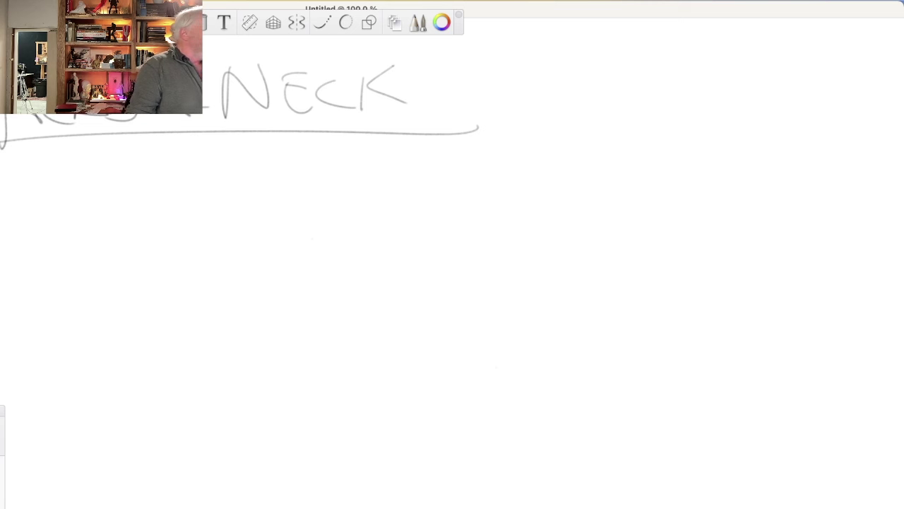
{"action": "left_click_drag", "start_coordinate": [481, 138], "coordinate": [1, 144]}
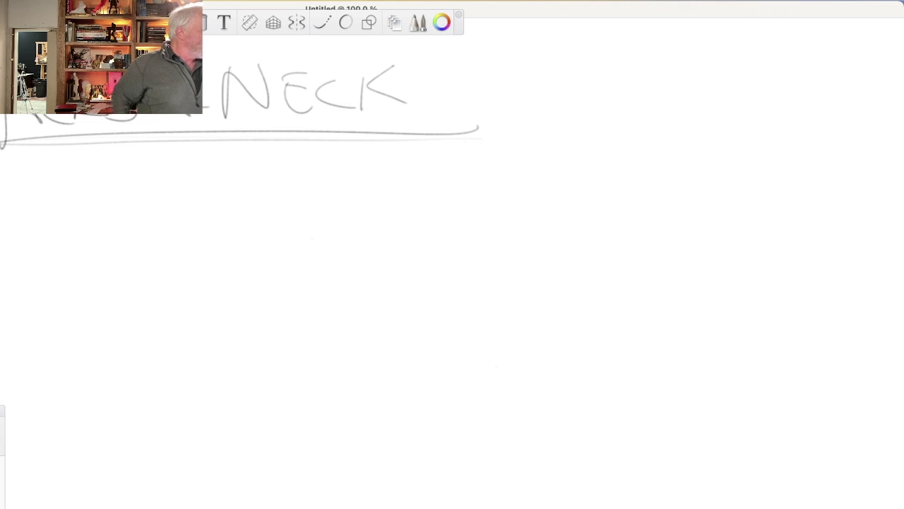
- Sketch a diagonal cylinder with its upper and lower edges and end ellipse
{"action": "left_click_drag", "start_coordinate": [136, 176], "coordinate": [240, 237]}
{"action": "left_click_drag", "start_coordinate": [85, 157], "coordinate": [270, 268]}
{"action": "mouse_move", "coordinate": [126, 161]}
{"action": "left_mouse_down"}
{"action": "mouse_move", "coordinate": [24, 195]}
{"action": "mouse_move", "coordinate": [27, 241]}
{"action": "mouse_move", "coordinate": [226, 360]}
{"action": "left_mouse_up"}
{"action": "left_click_drag", "start_coordinate": [14, 230], "coordinate": [180, 316]}
{"action": "mouse_move", "coordinate": [276, 291]}
{"action": "left_mouse_down"}
{"action": "mouse_move", "coordinate": [233, 364]}
{"action": "mouse_move", "coordinate": [282, 276]}
{"action": "left_mouse_up"}
{"action": "mouse_move", "coordinate": [239, 243]}
{"action": "left_mouse_down"}
{"action": "mouse_move", "coordinate": [311, 301]}
{"action": "mouse_move", "coordinate": [99, 151]}
{"action": "left_mouse_up"}
{"action": "mouse_move", "coordinate": [203, 202]}
{"action": "left_mouse_down"}
{"action": "mouse_move", "coordinate": [98, 167]}
{"action": "mouse_move", "coordinate": [34, 233]}
{"action": "left_mouse_up"}
{"action": "mouse_move", "coordinate": [55, 184]}
{"action": "left_mouse_down"}
{"action": "mouse_move", "coordinate": [43, 244]}
{"action": "mouse_move", "coordinate": [190, 338]}
{"action": "left_mouse_up"}
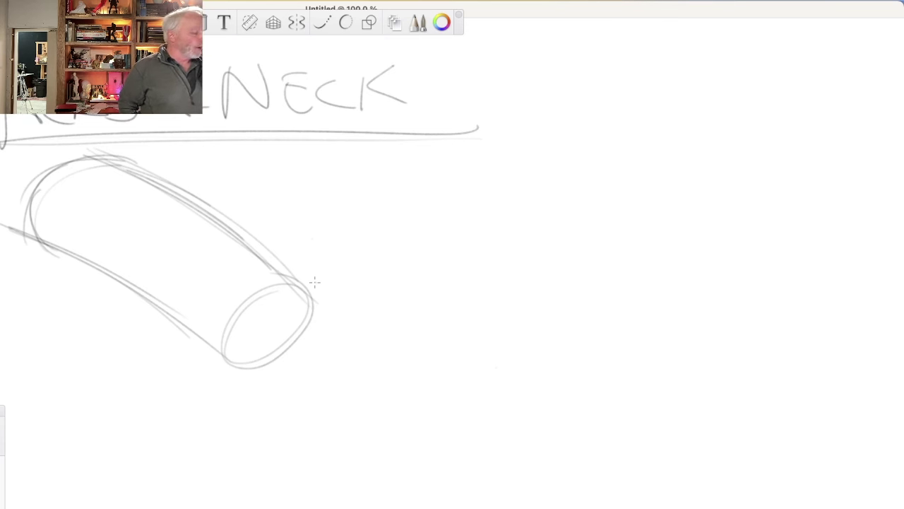
{"action": "mouse_move", "coordinate": [288, 274]}
{"action": "left_mouse_down"}
{"action": "mouse_move", "coordinate": [311, 300]}
{"action": "mouse_move", "coordinate": [318, 494]}
{"action": "left_mouse_up"}
- Extend a vertical cylinder down from the bend with cross-contour rings
{"action": "left_click_drag", "start_coordinate": [215, 317], "coordinate": [236, 434]}
{"action": "mouse_move", "coordinate": [205, 304]}
{"action": "left_mouse_down"}
{"action": "mouse_move", "coordinate": [240, 486]}
{"action": "mouse_move", "coordinate": [311, 505]}
{"action": "left_mouse_up"}
{"action": "left_click_drag", "start_coordinate": [237, 441], "coordinate": [318, 473]}
{"action": "left_click_drag", "start_coordinate": [235, 392], "coordinate": [324, 413]}
{"action": "left_click_drag", "start_coordinate": [225, 353], "coordinate": [322, 339]}
{"action": "left_click_drag", "start_coordinate": [226, 301], "coordinate": [311, 300]}
{"action": "left_click_drag", "start_coordinate": [272, 254], "coordinate": [323, 370]}
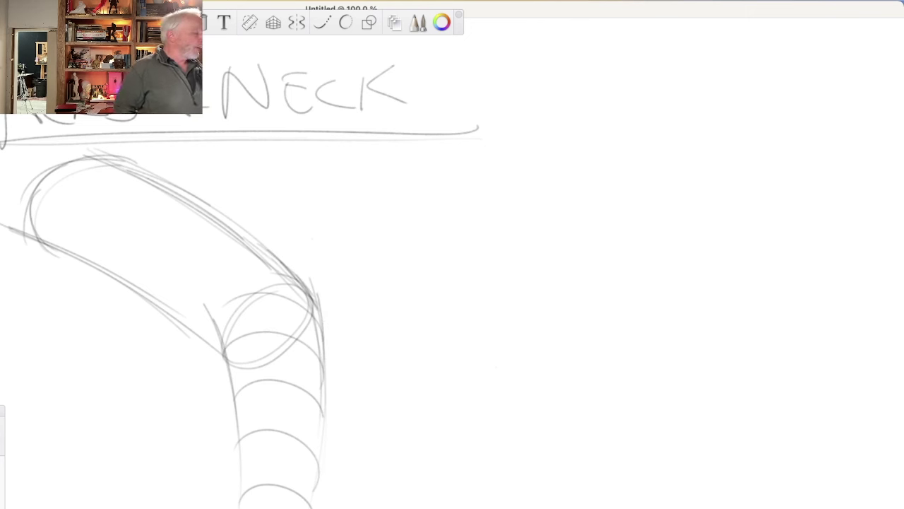
- Label the upper tube #1 and the lower tube #2
{"action": "left_click_drag", "start_coordinate": [110, 218], "coordinate": [124, 254]}
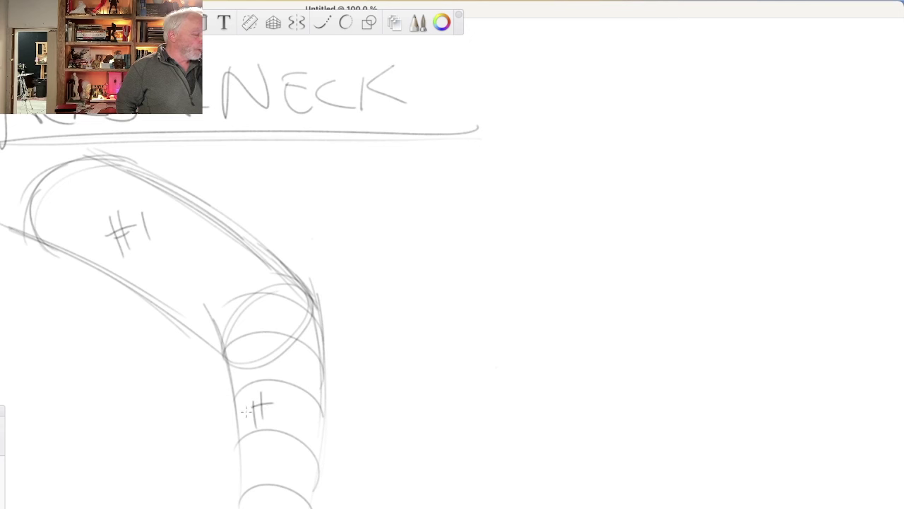
{"action": "left_click_drag", "start_coordinate": [268, 396], "coordinate": [286, 410]}
{"action": "left_click_drag", "start_coordinate": [261, 417], "coordinate": [319, 420]}
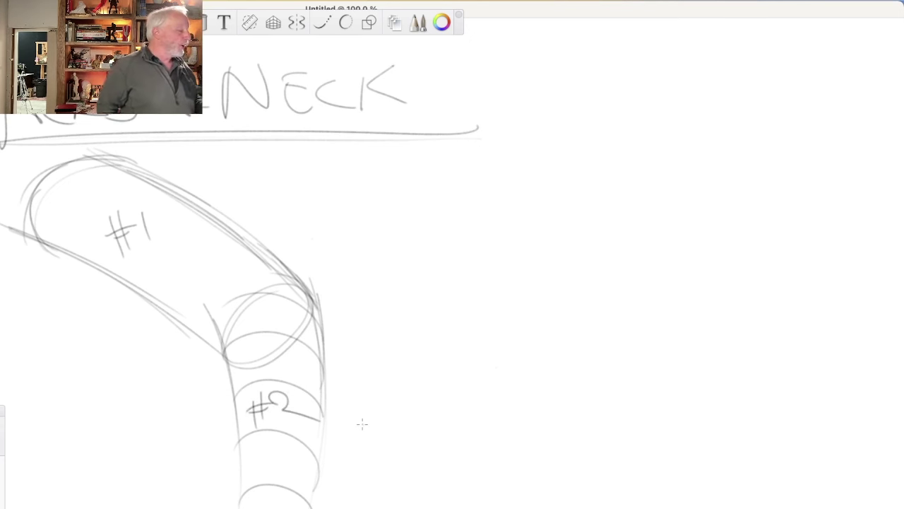
- Redraw the upper tube's left end ellipse and darken its top and lower edges
{"action": "mouse_move", "coordinate": [113, 157]}
{"action": "left_mouse_down"}
{"action": "mouse_move", "coordinate": [10, 178]}
{"action": "mouse_move", "coordinate": [14, 201]}
{"action": "left_mouse_up"}
{"action": "left_click_drag", "start_coordinate": [65, 225], "coordinate": [184, 286]}
{"action": "mouse_move", "coordinate": [6, 199]}
{"action": "left_mouse_down"}
{"action": "mouse_move", "coordinate": [237, 330]}
{"action": "mouse_move", "coordinate": [257, 360]}
{"action": "mouse_move", "coordinate": [15, 205]}
{"action": "left_mouse_up"}
{"action": "left_click_drag", "start_coordinate": [24, 241], "coordinate": [223, 352]}
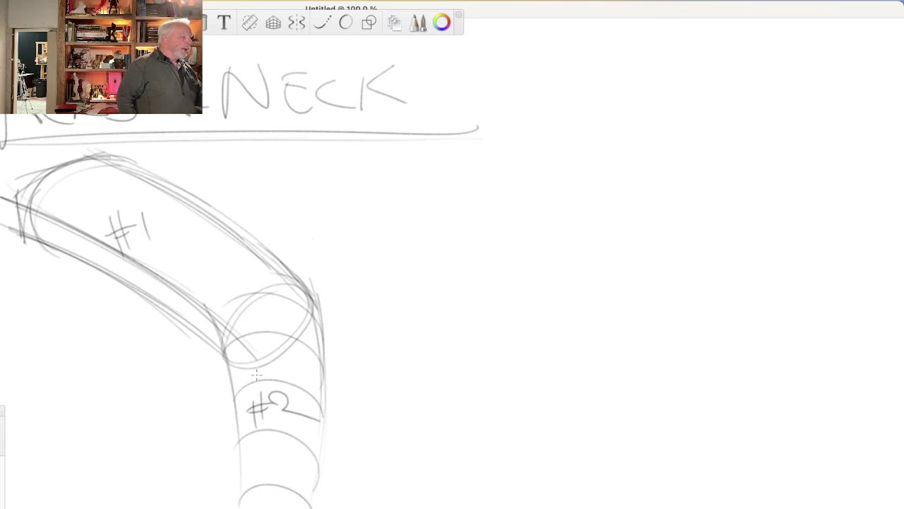
{"action": "mouse_move", "coordinate": [7, 191]}
{"action": "left_mouse_down"}
{"action": "mouse_move", "coordinate": [90, 208]}
{"action": "mouse_move", "coordinate": [123, 205]}
{"action": "left_mouse_up"}
{"action": "left_click_drag", "start_coordinate": [31, 169], "coordinate": [138, 194]}
{"action": "left_click_drag", "start_coordinate": [71, 148], "coordinate": [149, 201]}
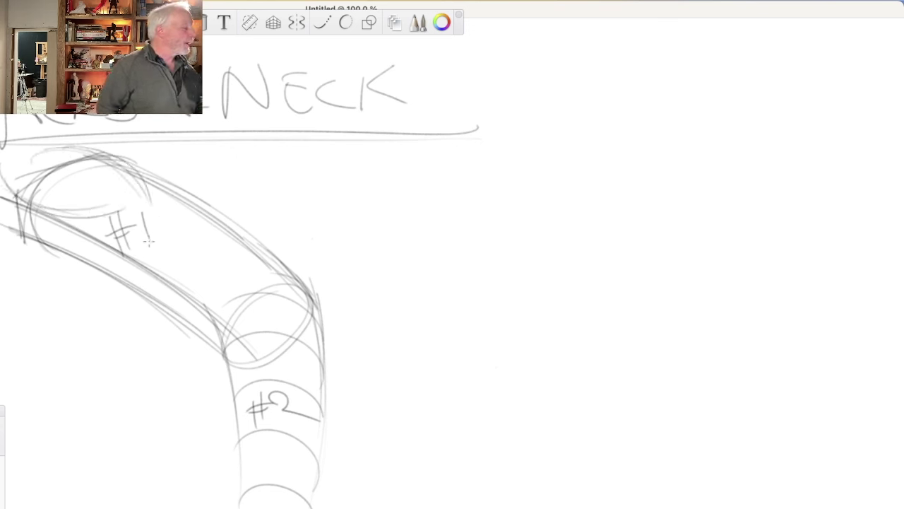
{"action": "left_click_drag", "start_coordinate": [106, 155], "coordinate": [313, 296]}
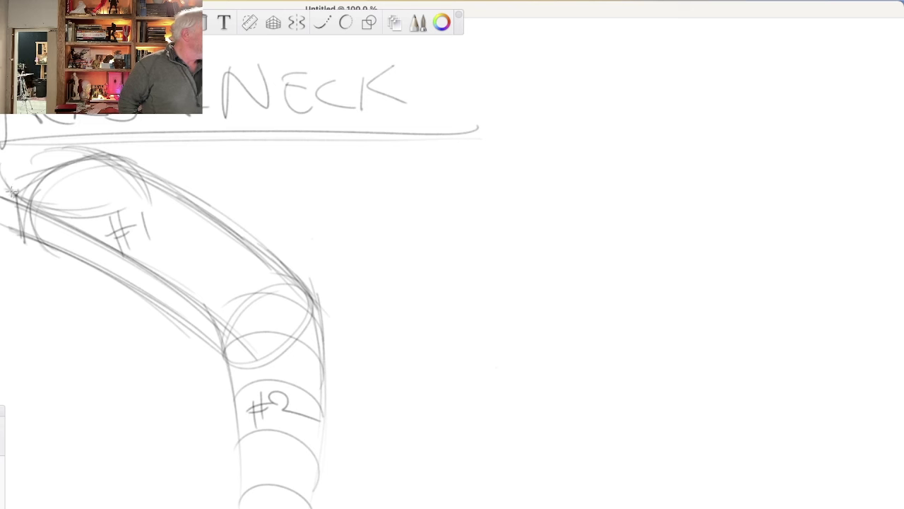
- Paint brown gesture strokes along the neck top and down the bend
{"action": "left_click_drag", "start_coordinate": [8, 181], "coordinate": [134, 209]}
{"action": "mouse_move", "coordinate": [33, 199]}
{"action": "left_mouse_down"}
{"action": "mouse_move", "coordinate": [141, 212]}
{"action": "mouse_move", "coordinate": [30, 205]}
{"action": "mouse_move", "coordinate": [134, 268]}
{"action": "mouse_move", "coordinate": [225, 346]}
{"action": "left_mouse_up"}
{"action": "mouse_move", "coordinate": [223, 272]}
{"action": "left_mouse_down"}
{"action": "mouse_move", "coordinate": [230, 353]}
{"action": "mouse_move", "coordinate": [248, 374]}
{"action": "left_mouse_up"}
{"action": "left_click_drag", "start_coordinate": [223, 297], "coordinate": [253, 385]}
{"action": "left_click_drag", "start_coordinate": [236, 351], "coordinate": [251, 383]}
- Extend brown gesture strokes down through #2 and along the lower edge
{"action": "left_click_drag", "start_coordinate": [226, 332], "coordinate": [260, 410]}
{"action": "left_click_drag", "start_coordinate": [233, 353], "coordinate": [269, 444]}
{"action": "left_click_drag", "start_coordinate": [247, 374], "coordinate": [267, 463]}
{"action": "left_click_drag", "start_coordinate": [219, 290], "coordinate": [240, 381]}
{"action": "left_click_drag", "start_coordinate": [225, 343], "coordinate": [247, 505]}
{"action": "mouse_move", "coordinate": [44, 216]}
{"action": "left_mouse_down"}
{"action": "mouse_move", "coordinate": [216, 332]}
{"action": "mouse_move", "coordinate": [44, 222]}
{"action": "mouse_move", "coordinate": [163, 293]}
{"action": "mouse_move", "coordinate": [226, 360]}
{"action": "left_mouse_up"}
{"action": "mouse_move", "coordinate": [226, 363]}
{"action": "left_mouse_down"}
{"action": "mouse_move", "coordinate": [14, 219]}
{"action": "mouse_move", "coordinate": [142, 220]}
{"action": "left_mouse_up"}
- Add brown marks near #1, a curving line to the left, and loose strokes
{"action": "mouse_move", "coordinate": [46, 223]}
{"action": "left_mouse_down"}
{"action": "mouse_move", "coordinate": [166, 219]}
{"action": "mouse_move", "coordinate": [3, 189]}
{"action": "mouse_move", "coordinate": [145, 212]}
{"action": "mouse_move", "coordinate": [7, 195]}
{"action": "mouse_move", "coordinate": [32, 226]}
{"action": "left_mouse_up"}
{"action": "mouse_move", "coordinate": [212, 227]}
{"action": "left_mouse_down"}
{"action": "mouse_move", "coordinate": [148, 279]}
{"action": "mouse_move", "coordinate": [142, 304]}
{"action": "left_mouse_up"}
{"action": "mouse_move", "coordinate": [142, 304]}
{"action": "left_mouse_down"}
{"action": "mouse_move", "coordinate": [34, 340]}
{"action": "mouse_move", "coordinate": [46, 358]}
{"action": "mouse_move", "coordinate": [0, 353]}
{"action": "left_mouse_up"}
{"action": "left_click_drag", "start_coordinate": [10, 360], "coordinate": [53, 350]}
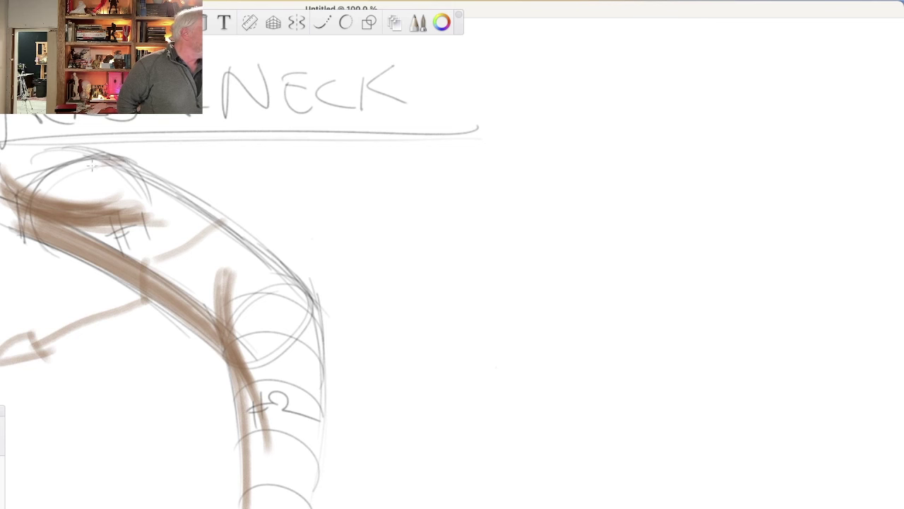
{"action": "left_click_drag", "start_coordinate": [124, 162], "coordinate": [3, 284]}
{"action": "left_click_drag", "start_coordinate": [300, 284], "coordinate": [191, 314]}
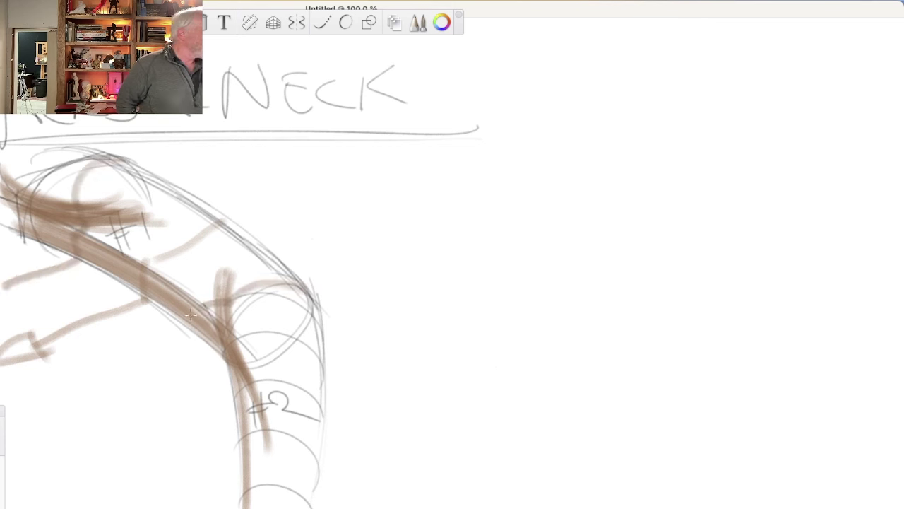
- Darken the outer contour in brown and add curves inside the bend and shoulder
{"action": "left_click_drag", "start_coordinate": [171, 232], "coordinate": [221, 290]}
{"action": "left_click_drag", "start_coordinate": [125, 168], "coordinate": [237, 230]}
{"action": "left_click_drag", "start_coordinate": [205, 191], "coordinate": [300, 272]}
{"action": "mouse_move", "coordinate": [208, 220]}
{"action": "left_mouse_down"}
{"action": "mouse_move", "coordinate": [314, 284]}
{"action": "mouse_move", "coordinate": [317, 304]}
{"action": "left_mouse_up"}
{"action": "left_click_drag", "start_coordinate": [190, 205], "coordinate": [169, 296]}
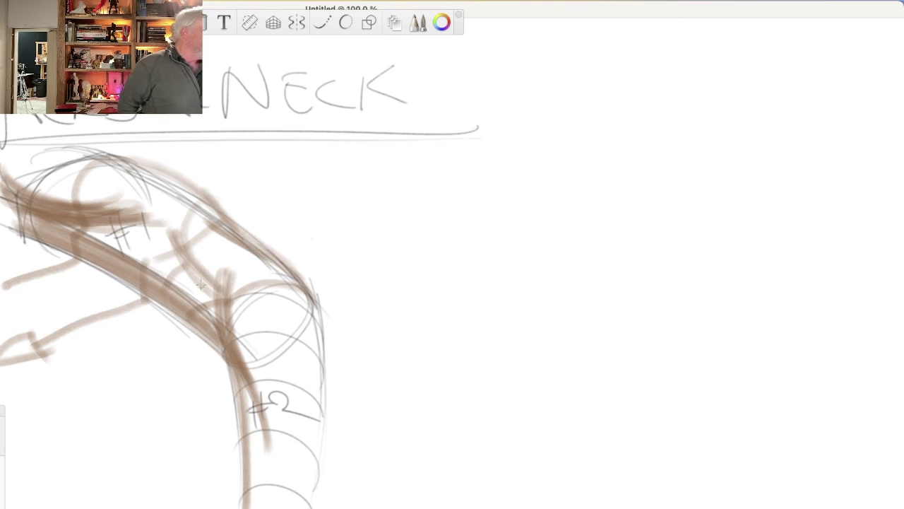
{"action": "left_click_drag", "start_coordinate": [205, 286], "coordinate": [216, 318]}
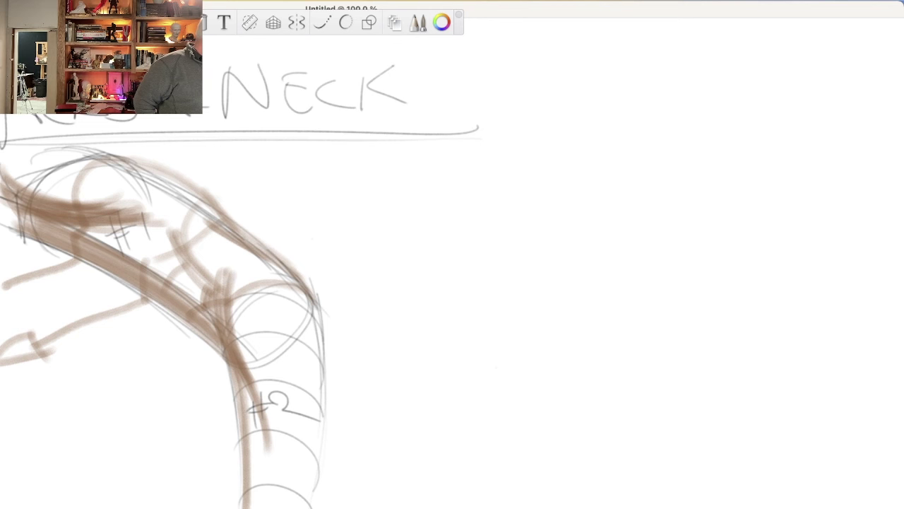
- Add a light stroke at lower left and brush-letter STRUCTURE beside the sketch
{"action": "left_click_drag", "start_coordinate": [4, 399], "coordinate": [53, 452]}
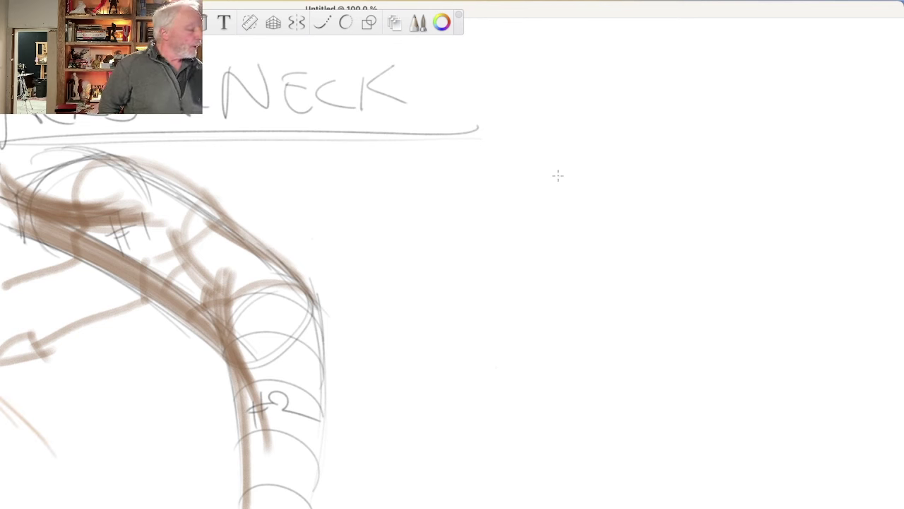
{"action": "mouse_move", "coordinate": [396, 168]}
{"action": "left_mouse_down"}
{"action": "mouse_move", "coordinate": [325, 176]}
{"action": "mouse_move", "coordinate": [371, 219]}
{"action": "left_mouse_up"}
{"action": "left_click_drag", "start_coordinate": [428, 166], "coordinate": [439, 225]}
{"action": "left_click_drag", "start_coordinate": [402, 166], "coordinate": [451, 154]}
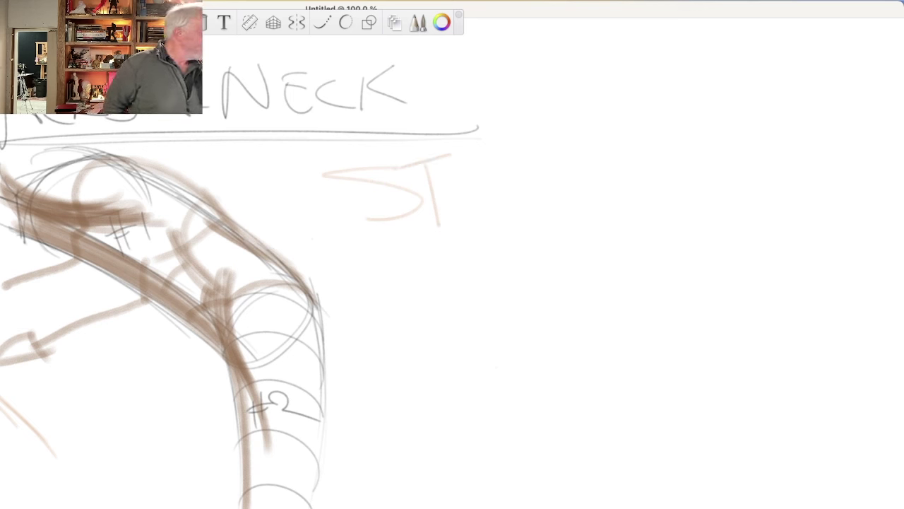
{"action": "left_click_drag", "start_coordinate": [395, 164], "coordinate": [328, 173]}
{"action": "left_click_drag", "start_coordinate": [350, 215], "coordinate": [401, 219]}
{"action": "left_click_drag", "start_coordinate": [441, 164], "coordinate": [445, 223]}
{"action": "mouse_move", "coordinate": [472, 161]}
{"action": "left_mouse_down"}
{"action": "mouse_move", "coordinate": [475, 208]}
{"action": "mouse_move", "coordinate": [510, 201]}
{"action": "left_mouse_up"}
{"action": "left_click_drag", "start_coordinate": [528, 181], "coordinate": [565, 192]}
{"action": "mouse_move", "coordinate": [618, 171]}
{"action": "left_mouse_down"}
{"action": "mouse_move", "coordinate": [614, 201]}
{"action": "mouse_move", "coordinate": [637, 204]}
{"action": "left_mouse_up"}
{"action": "mouse_move", "coordinate": [600, 159]}
{"action": "left_mouse_down"}
{"action": "mouse_move", "coordinate": [703, 149]}
{"action": "mouse_move", "coordinate": [749, 177]}
{"action": "left_mouse_up"}
- Finish STRUCTURE and letter PART with an underlined 3-D below it
{"action": "left_click_drag", "start_coordinate": [739, 145], "coordinate": [763, 166]}
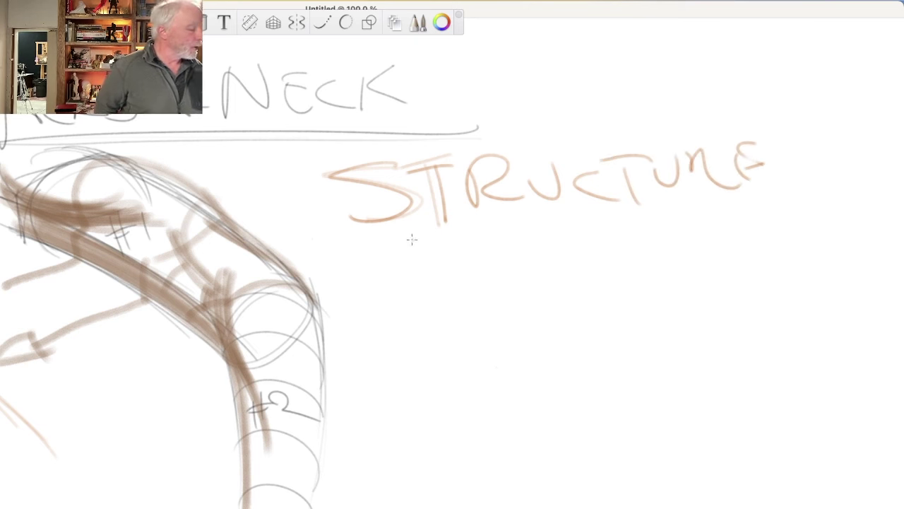
{"action": "left_click_drag", "start_coordinate": [413, 242], "coordinate": [420, 293]}
{"action": "left_click_drag", "start_coordinate": [402, 233], "coordinate": [406, 265]}
{"action": "mouse_move", "coordinate": [456, 240]}
{"action": "left_mouse_down"}
{"action": "mouse_move", "coordinate": [460, 286]}
{"action": "mouse_move", "coordinate": [495, 277]}
{"action": "left_mouse_up"}
{"action": "mouse_move", "coordinate": [457, 267]}
{"action": "left_mouse_down"}
{"action": "mouse_move", "coordinate": [491, 266]}
{"action": "mouse_move", "coordinate": [499, 277]}
{"action": "left_mouse_up"}
{"action": "left_click_drag", "start_coordinate": [494, 242], "coordinate": [558, 274]}
{"action": "left_click_drag", "start_coordinate": [548, 236], "coordinate": [569, 235]}
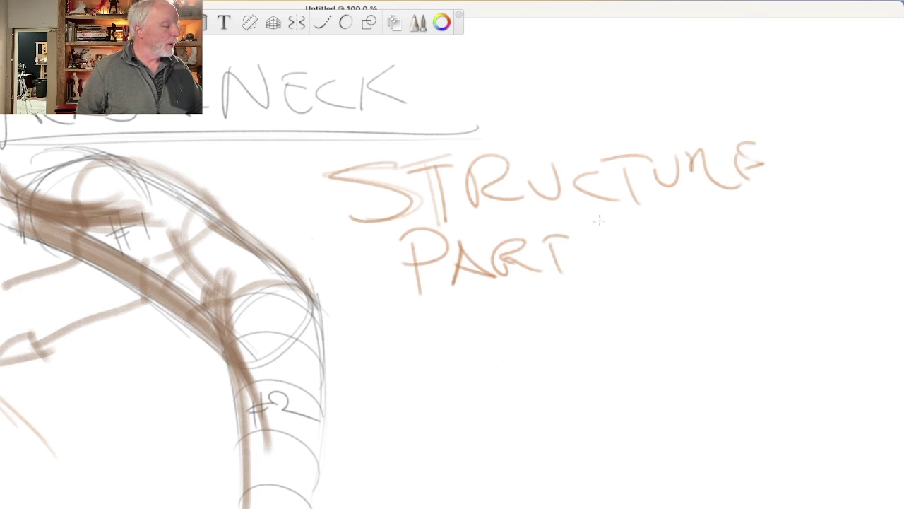
{"action": "mouse_move", "coordinate": [597, 223]}
{"action": "left_mouse_down"}
{"action": "mouse_move", "coordinate": [636, 254]}
{"action": "mouse_move", "coordinate": [671, 232]}
{"action": "mouse_move", "coordinate": [720, 240]}
{"action": "mouse_move", "coordinate": [608, 268]}
{"action": "left_mouse_up"}
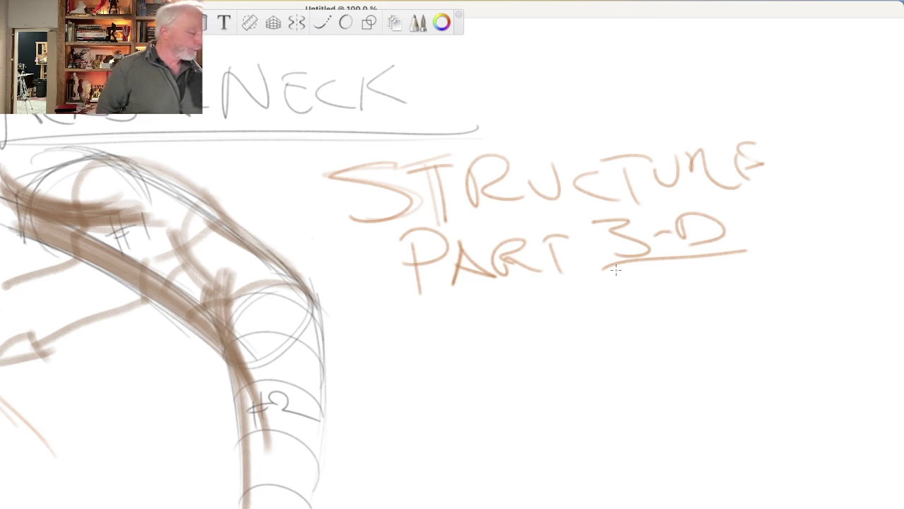
- Draw a plus sign below PART and letter CONNECT near the bottom
{"action": "mouse_move", "coordinate": [530, 312]}
{"action": "left_mouse_down"}
{"action": "mouse_move", "coordinate": [535, 358]}
{"action": "mouse_move", "coordinate": [551, 332]}
{"action": "left_mouse_up"}
{"action": "left_click_drag", "start_coordinate": [403, 480], "coordinate": [382, 505]}
{"action": "mouse_move", "coordinate": [438, 487]}
{"action": "left_mouse_down"}
{"action": "mouse_move", "coordinate": [441, 505]}
{"action": "mouse_move", "coordinate": [472, 491]}
{"action": "left_mouse_up"}
{"action": "mouse_move", "coordinate": [491, 505]}
{"action": "left_mouse_down"}
{"action": "mouse_move", "coordinate": [512, 486]}
{"action": "mouse_move", "coordinate": [540, 482]}
{"action": "mouse_move", "coordinate": [548, 507]}
{"action": "left_mouse_up"}
{"action": "mouse_move", "coordinate": [536, 470]}
{"action": "left_mouse_down"}
{"action": "mouse_move", "coordinate": [565, 466]}
{"action": "mouse_move", "coordinate": [569, 486]}
{"action": "left_mouse_up"}
{"action": "mouse_move", "coordinate": [600, 480]}
{"action": "left_mouse_down"}
{"action": "mouse_move", "coordinate": [604, 505]}
{"action": "mouse_move", "coordinate": [622, 507]}
{"action": "left_mouse_up"}
{"action": "left_click_drag", "start_coordinate": [597, 472], "coordinate": [622, 468]}
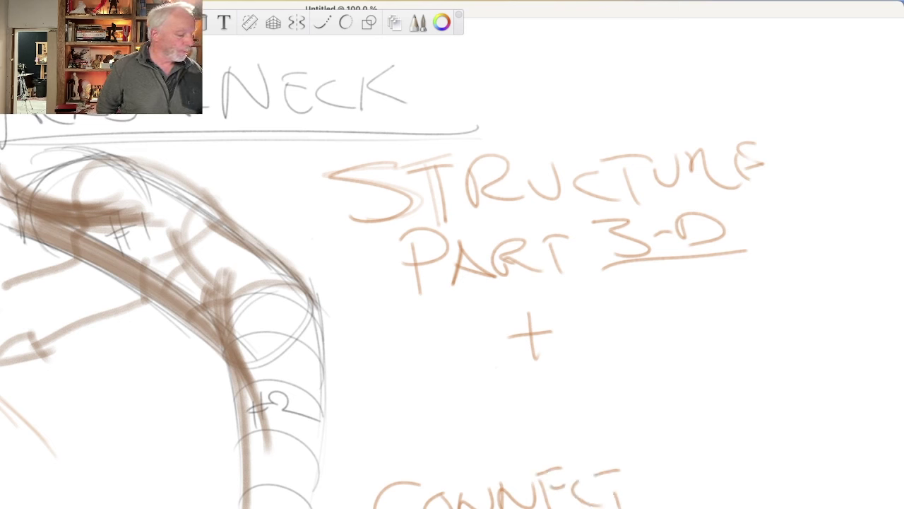
- Brush-letter GESTURE FOR above CONNECT
{"action": "left_click_drag", "start_coordinate": [416, 403], "coordinate": [467, 445]}
{"action": "mouse_move", "coordinate": [442, 410]}
{"action": "left_mouse_down"}
{"action": "mouse_move", "coordinate": [469, 420]}
{"action": "mouse_move", "coordinate": [487, 442]}
{"action": "left_mouse_up"}
{"action": "left_click_drag", "start_coordinate": [527, 410], "coordinate": [528, 434]}
{"action": "mouse_move", "coordinate": [496, 404]}
{"action": "left_mouse_down"}
{"action": "mouse_move", "coordinate": [539, 398]}
{"action": "mouse_move", "coordinate": [590, 423]}
{"action": "left_mouse_up"}
{"action": "mouse_move", "coordinate": [607, 392]}
{"action": "left_mouse_down"}
{"action": "mouse_move", "coordinate": [611, 424]}
{"action": "mouse_move", "coordinate": [633, 381]}
{"action": "left_mouse_up"}
{"action": "left_click_drag", "start_coordinate": [612, 406], "coordinate": [633, 413]}
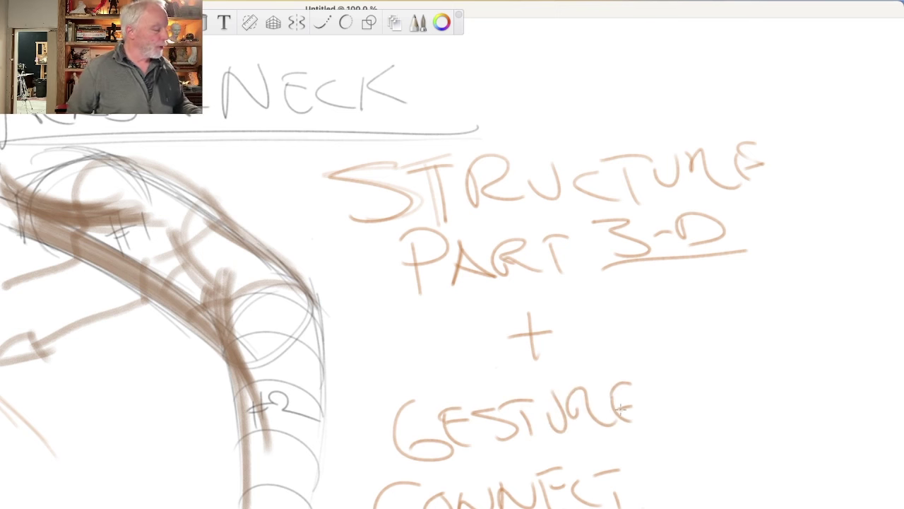
{"action": "mouse_move", "coordinate": [686, 371]}
{"action": "left_mouse_down"}
{"action": "mouse_move", "coordinate": [690, 403]}
{"action": "mouse_move", "coordinate": [722, 362]}
{"action": "left_mouse_up"}
{"action": "left_click_drag", "start_coordinate": [691, 382], "coordinate": [759, 392]}
{"action": "mouse_move", "coordinate": [770, 364]}
{"action": "left_mouse_down"}
{"action": "mouse_move", "coordinate": [780, 388]}
{"action": "mouse_move", "coordinate": [798, 392]}
{"action": "left_mouse_up"}
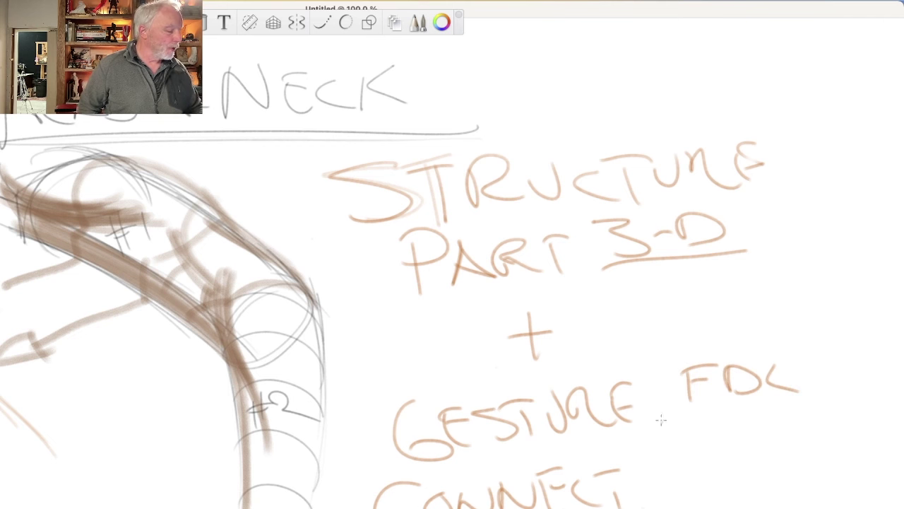
- Write the bracketed (LIFELINE) note under FOR
{"action": "left_click_drag", "start_coordinate": [663, 403], "coordinate": [655, 458]}
{"action": "mouse_move", "coordinate": [680, 420]}
{"action": "left_mouse_down"}
{"action": "mouse_move", "coordinate": [689, 448]}
{"action": "mouse_move", "coordinate": [699, 442]}
{"action": "left_mouse_up"}
{"action": "mouse_move", "coordinate": [712, 410]}
{"action": "left_mouse_down"}
{"action": "mouse_move", "coordinate": [741, 435]}
{"action": "mouse_move", "coordinate": [717, 442]}
{"action": "left_mouse_up"}
{"action": "mouse_move", "coordinate": [712, 410]}
{"action": "left_mouse_down"}
{"action": "mouse_move", "coordinate": [743, 413]}
{"action": "mouse_move", "coordinate": [736, 426]}
{"action": "left_mouse_up"}
{"action": "mouse_move", "coordinate": [747, 411]}
{"action": "left_mouse_down"}
{"action": "mouse_move", "coordinate": [750, 432]}
{"action": "mouse_move", "coordinate": [802, 433]}
{"action": "left_mouse_up"}
{"action": "left_click_drag", "start_coordinate": [813, 400], "coordinate": [815, 418]}
{"action": "mouse_move", "coordinate": [806, 408]}
{"action": "left_mouse_down"}
{"action": "mouse_move", "coordinate": [835, 422]}
{"action": "mouse_move", "coordinate": [859, 420]}
{"action": "left_mouse_up"}
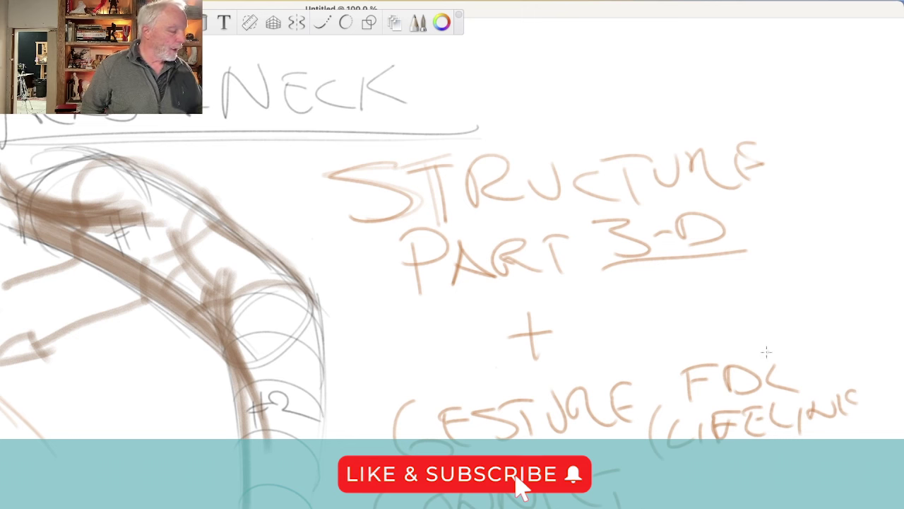
- Letter (ENERGY) in brackets above FOR
{"action": "mouse_move", "coordinate": [679, 315]}
{"action": "left_mouse_down"}
{"action": "mouse_move", "coordinate": [691, 332]}
{"action": "mouse_move", "coordinate": [727, 329]}
{"action": "left_mouse_up"}
{"action": "mouse_move", "coordinate": [729, 310]}
{"action": "left_mouse_down"}
{"action": "mouse_move", "coordinate": [751, 332]}
{"action": "mouse_move", "coordinate": [750, 318]}
{"action": "mouse_move", "coordinate": [767, 325]}
{"action": "left_mouse_up"}
{"action": "mouse_move", "coordinate": [763, 311]}
{"action": "left_mouse_down"}
{"action": "mouse_move", "coordinate": [789, 303]}
{"action": "mouse_move", "coordinate": [812, 322]}
{"action": "left_mouse_up"}
{"action": "left_click_drag", "start_coordinate": [813, 280], "coordinate": [826, 322]}
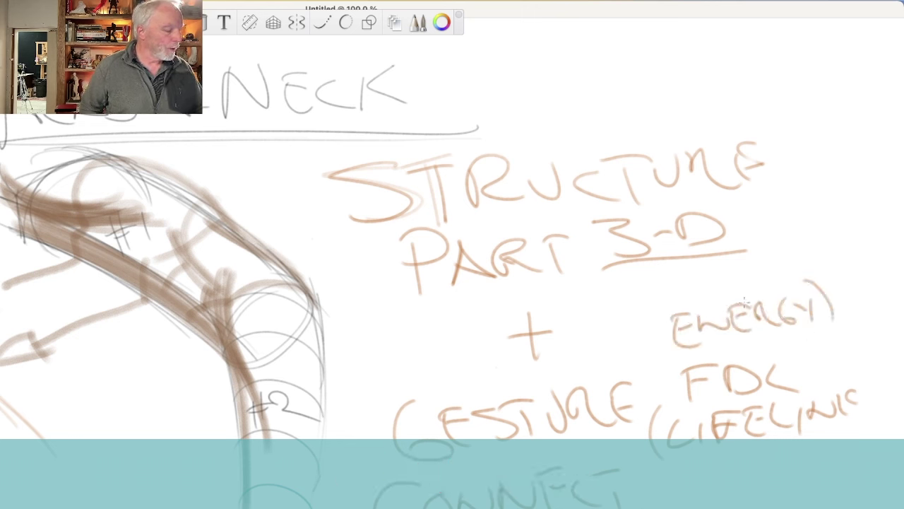
{"action": "left_click_drag", "start_coordinate": [664, 300], "coordinate": [639, 346]}
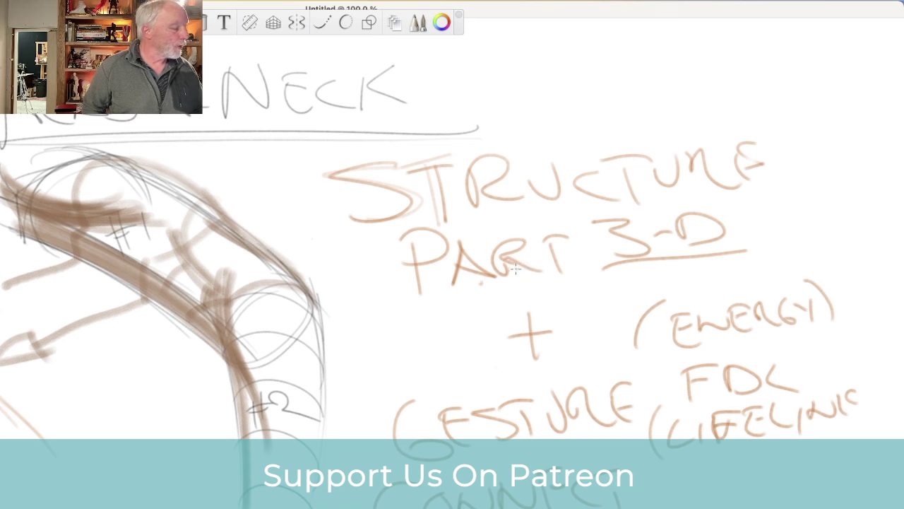
- Draw an arrow from PART up to an underlined MATTER above STRUCTURE
{"action": "mouse_move", "coordinate": [535, 267]}
{"action": "left_mouse_down"}
{"action": "mouse_move", "coordinate": [593, 122]}
{"action": "mouse_move", "coordinate": [593, 145]}
{"action": "left_mouse_up"}
{"action": "mouse_move", "coordinate": [598, 89]}
{"action": "left_mouse_down"}
{"action": "mouse_move", "coordinate": [619, 117]}
{"action": "mouse_move", "coordinate": [650, 113]}
{"action": "left_mouse_up"}
{"action": "left_click_drag", "start_coordinate": [650, 77], "coordinate": [668, 113]}
{"action": "mouse_move", "coordinate": [671, 74]}
{"action": "left_mouse_down"}
{"action": "mouse_move", "coordinate": [688, 106]}
{"action": "mouse_move", "coordinate": [707, 99]}
{"action": "mouse_move", "coordinate": [724, 66]}
{"action": "mouse_move", "coordinate": [749, 88]}
{"action": "left_mouse_up"}
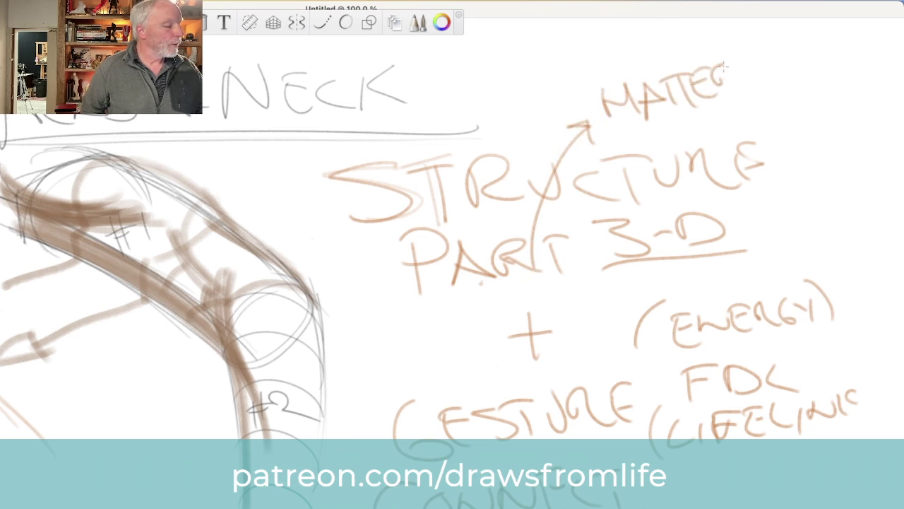
{"action": "left_click_drag", "start_coordinate": [760, 85], "coordinate": [593, 145]}
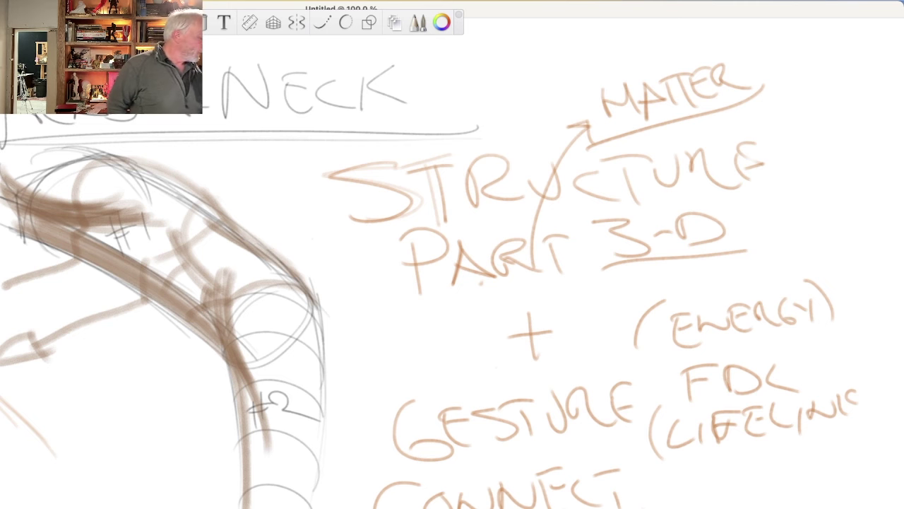
- Clear the canvas and letter the heading '+ CONNECTIVE STRATEGY' across the top
{"action": "key", "text": "Delete"}
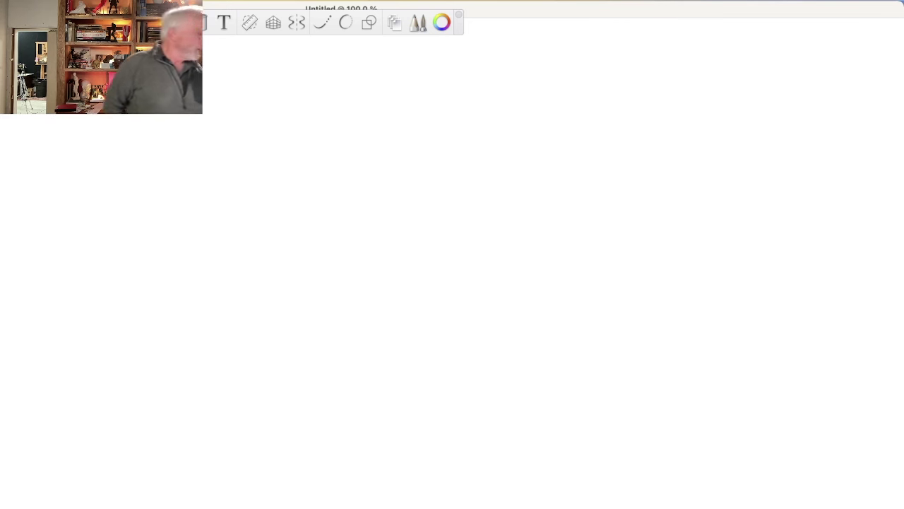
{"action": "left_click_drag", "start_coordinate": [96, 120], "coordinate": [44, 147]}
{"action": "mouse_move", "coordinate": [212, 75]}
{"action": "left_mouse_down"}
{"action": "mouse_move", "coordinate": [220, 119]}
{"action": "mouse_move", "coordinate": [212, 56]}
{"action": "left_mouse_up"}
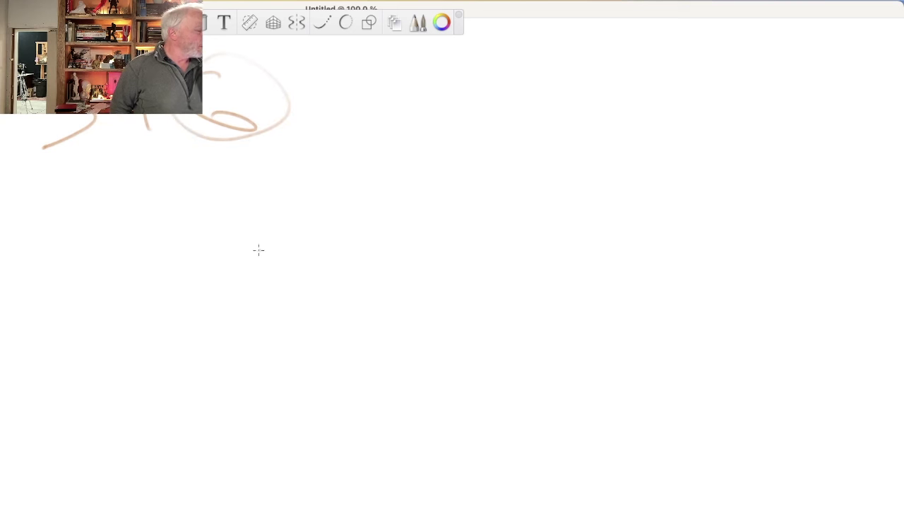
{"action": "mouse_move", "coordinate": [341, 85]}
{"action": "left_mouse_down"}
{"action": "mouse_move", "coordinate": [341, 114]}
{"action": "mouse_move", "coordinate": [359, 93]}
{"action": "mouse_move", "coordinate": [387, 105]}
{"action": "left_mouse_up"}
{"action": "mouse_move", "coordinate": [453, 83]}
{"action": "left_mouse_down"}
{"action": "mouse_move", "coordinate": [430, 106]}
{"action": "mouse_move", "coordinate": [551, 95]}
{"action": "mouse_move", "coordinate": [571, 109]}
{"action": "mouse_move", "coordinate": [593, 88]}
{"action": "left_mouse_up"}
{"action": "mouse_move", "coordinate": [602, 91]}
{"action": "left_mouse_down"}
{"action": "mouse_move", "coordinate": [602, 112]}
{"action": "mouse_move", "coordinate": [615, 110]}
{"action": "left_mouse_up"}
{"action": "mouse_move", "coordinate": [628, 92]}
{"action": "left_mouse_down"}
{"action": "mouse_move", "coordinate": [627, 109]}
{"action": "mouse_move", "coordinate": [639, 110]}
{"action": "left_mouse_up"}
{"action": "mouse_move", "coordinate": [646, 90]}
{"action": "left_mouse_down"}
{"action": "mouse_move", "coordinate": [663, 113]}
{"action": "mouse_move", "coordinate": [646, 88]}
{"action": "left_mouse_up"}
{"action": "mouse_move", "coordinate": [742, 81]}
{"action": "left_mouse_down"}
{"action": "mouse_move", "coordinate": [710, 116]}
{"action": "mouse_move", "coordinate": [777, 81]}
{"action": "left_mouse_up"}
{"action": "mouse_move", "coordinate": [761, 83]}
{"action": "left_mouse_down"}
{"action": "mouse_move", "coordinate": [763, 113]}
{"action": "mouse_move", "coordinate": [835, 107]}
{"action": "mouse_move", "coordinate": [854, 83]}
{"action": "mouse_move", "coordinate": [843, 107]}
{"action": "left_mouse_up"}
{"action": "mouse_move", "coordinate": [860, 85]}
{"action": "left_mouse_down"}
{"action": "mouse_move", "coordinate": [861, 111]}
{"action": "mouse_move", "coordinate": [871, 99]}
{"action": "mouse_move", "coordinate": [876, 115]}
{"action": "left_mouse_up"}
{"action": "mouse_move", "coordinate": [887, 74]}
{"action": "left_mouse_down"}
{"action": "mouse_move", "coordinate": [896, 106]}
{"action": "mouse_move", "coordinate": [887, 111]}
{"action": "left_mouse_up"}
- Write 'G1 S1 +' at the left margin below the heading, redrawing the first S
{"action": "mouse_move", "coordinate": [53, 183]}
{"action": "left_mouse_down"}
{"action": "mouse_move", "coordinate": [21, 228]}
{"action": "mouse_move", "coordinate": [68, 242]}
{"action": "left_mouse_up"}
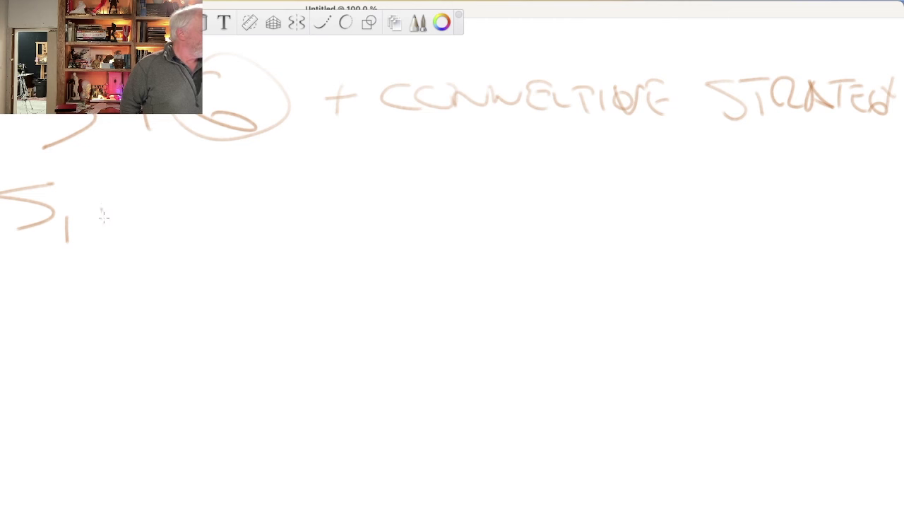
{"action": "left_click_drag", "start_coordinate": [104, 212], "coordinate": [97, 237]}
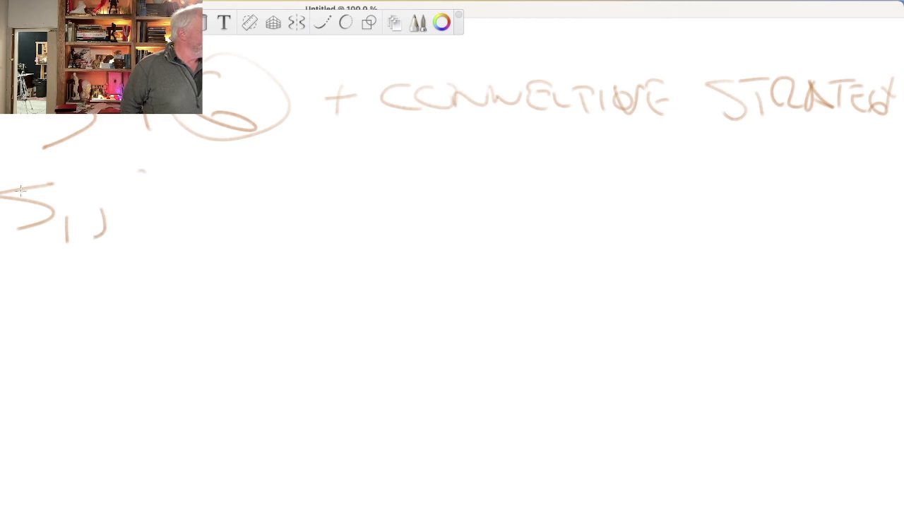
{"action": "left_click_drag", "start_coordinate": [14, 198], "coordinate": [49, 212]}
{"action": "left_click_drag", "start_coordinate": [4, 191], "coordinate": [68, 244]}
{"action": "mouse_move", "coordinate": [3, 187]}
{"action": "left_mouse_down"}
{"action": "mouse_move", "coordinate": [43, 205]}
{"action": "mouse_move", "coordinate": [70, 244]}
{"action": "left_mouse_up"}
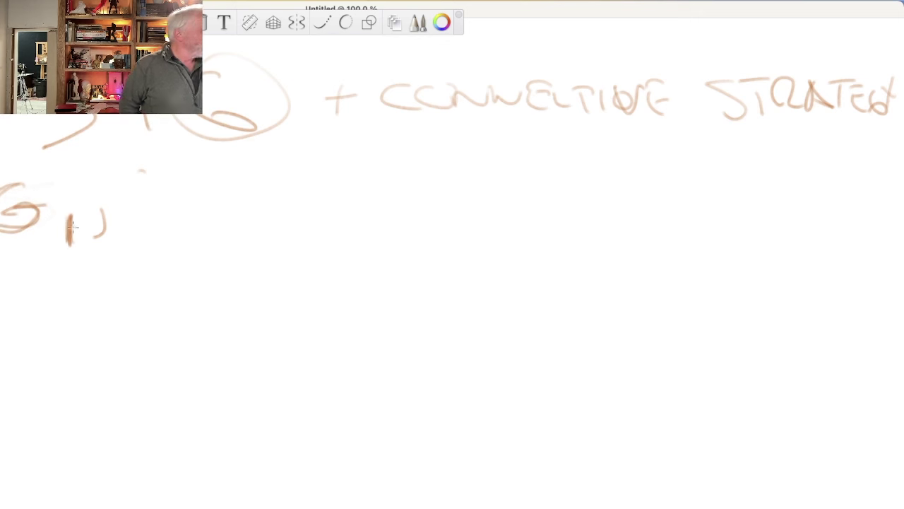
{"action": "left_click_drag", "start_coordinate": [185, 180], "coordinate": [196, 201]}
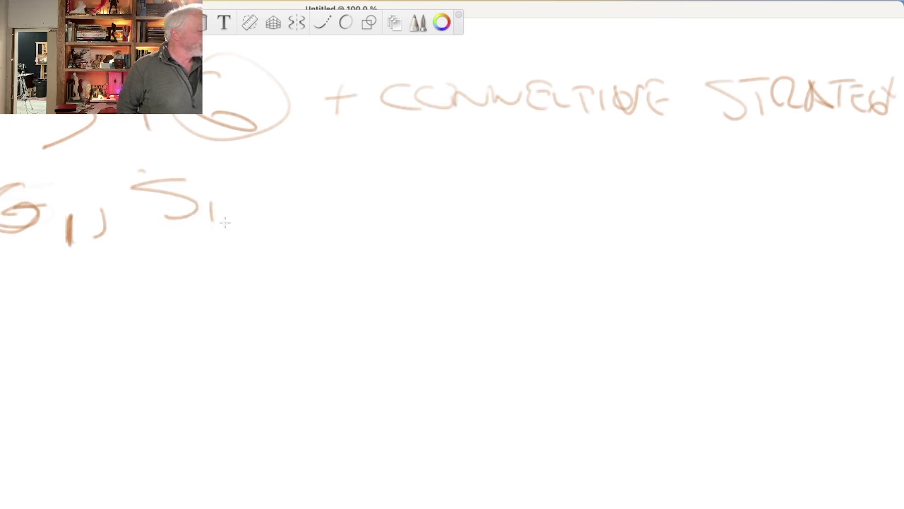
{"action": "left_click_drag", "start_coordinate": [282, 176], "coordinate": [283, 217]}
{"action": "left_click_drag", "start_coordinate": [309, 198], "coordinate": [269, 198]}
- Continue the series with 'G2 S2 +' followed by an ellipsis
{"action": "mouse_move", "coordinate": [360, 169]}
{"action": "left_mouse_down"}
{"action": "mouse_move", "coordinate": [382, 219]}
{"action": "mouse_move", "coordinate": [455, 229]}
{"action": "mouse_move", "coordinate": [447, 237]}
{"action": "left_mouse_up"}
{"action": "left_click_drag", "start_coordinate": [506, 164], "coordinate": [488, 212]}
{"action": "left_click_drag", "start_coordinate": [546, 201], "coordinate": [565, 220]}
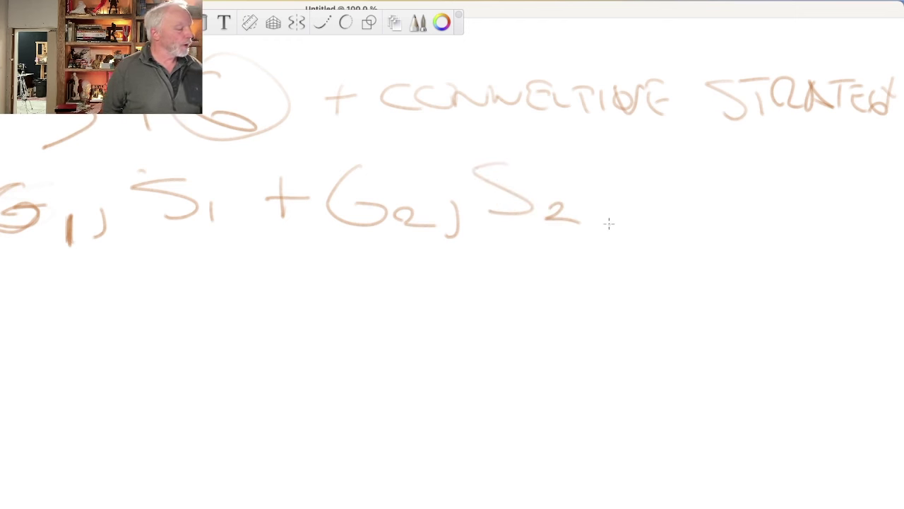
{"action": "mouse_move", "coordinate": [622, 170]}
{"action": "left_mouse_down"}
{"action": "mouse_move", "coordinate": [623, 219]}
{"action": "mouse_move", "coordinate": [643, 200]}
{"action": "left_mouse_up"}
{"action": "left_click", "coordinate": [671, 219]}
{"action": "left_click", "coordinate": [696, 220]}
{"action": "left_click", "coordinate": [745, 219]}
- End the series with G2002 and write 'LONG AXIS ⇒ LIFE' on a new line
{"action": "mouse_move", "coordinate": [786, 172]}
{"action": "left_mouse_down"}
{"action": "mouse_move", "coordinate": [812, 219]}
{"action": "mouse_move", "coordinate": [900, 232]}
{"action": "left_mouse_up"}
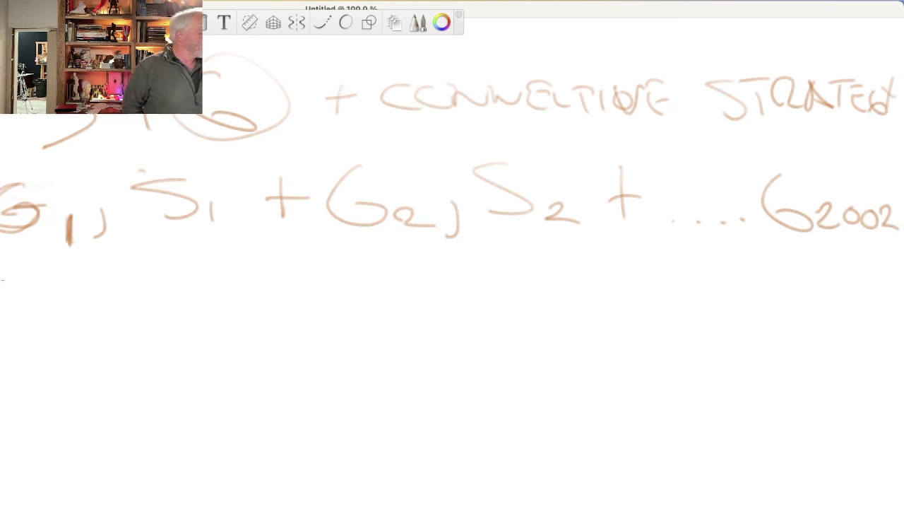
{"action": "left_click_drag", "start_coordinate": [4, 304], "coordinate": [101, 296]}
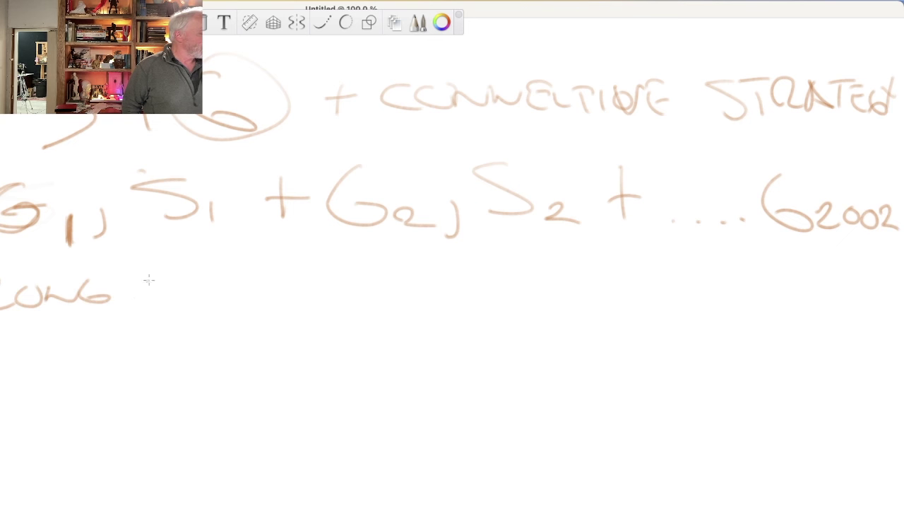
{"action": "mouse_move", "coordinate": [150, 280]}
{"action": "left_mouse_down"}
{"action": "mouse_move", "coordinate": [169, 304]}
{"action": "mouse_move", "coordinate": [216, 309]}
{"action": "left_mouse_up"}
{"action": "left_click_drag", "start_coordinate": [268, 318], "coordinate": [0, 323]}
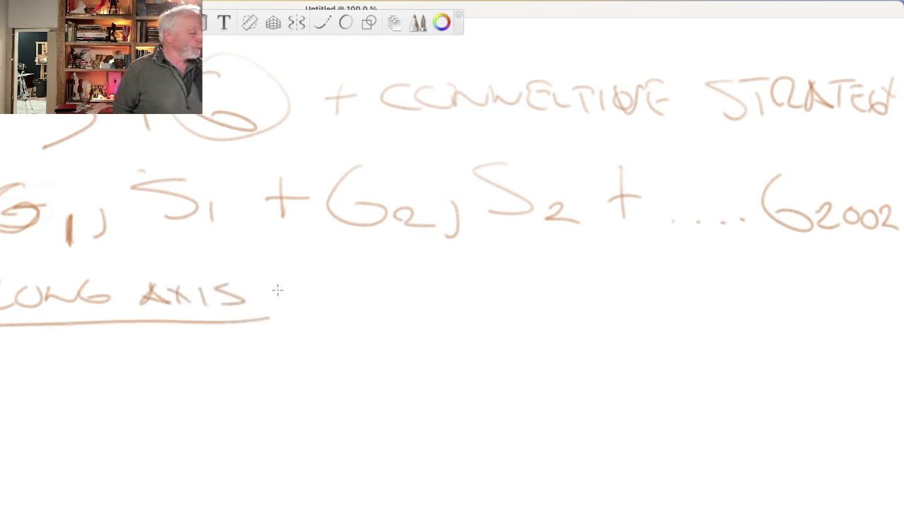
{"action": "mouse_move", "coordinate": [256, 290]}
{"action": "left_mouse_down"}
{"action": "mouse_move", "coordinate": [277, 291]}
{"action": "mouse_move", "coordinate": [283, 315]}
{"action": "left_mouse_up"}
{"action": "left_click_drag", "start_coordinate": [326, 270], "coordinate": [361, 297]}
{"action": "mouse_move", "coordinate": [385, 265]}
{"action": "left_mouse_down"}
{"action": "mouse_move", "coordinate": [384, 297]}
{"action": "mouse_move", "coordinate": [393, 277]}
{"action": "left_mouse_up"}
{"action": "mouse_move", "coordinate": [402, 274]}
{"action": "left_mouse_down"}
{"action": "mouse_move", "coordinate": [404, 299]}
{"action": "mouse_move", "coordinate": [421, 297]}
{"action": "left_mouse_up"}
{"action": "left_click_drag", "start_coordinate": [436, 290], "coordinate": [445, 292]}
- Add '(CURVED)', underline LONG AXIS and LIFE, and draw a zigzag arrow
{"action": "left_click_drag", "start_coordinate": [466, 256], "coordinate": [459, 302]}
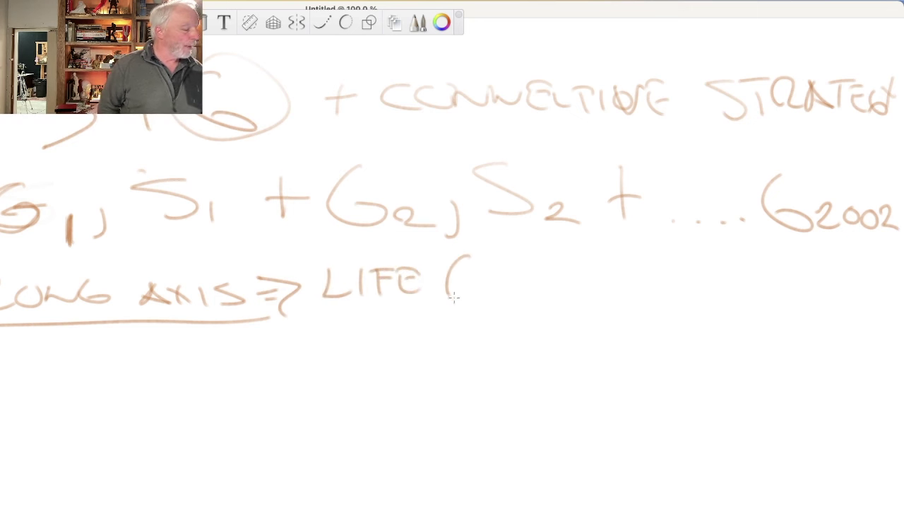
{"action": "mouse_move", "coordinate": [498, 274]}
{"action": "left_mouse_down"}
{"action": "mouse_move", "coordinate": [500, 296]}
{"action": "mouse_move", "coordinate": [565, 288]}
{"action": "mouse_move", "coordinate": [586, 263]}
{"action": "left_mouse_up"}
{"action": "mouse_move", "coordinate": [594, 277]}
{"action": "left_mouse_down"}
{"action": "mouse_move", "coordinate": [608, 291]}
{"action": "mouse_move", "coordinate": [621, 277]}
{"action": "mouse_move", "coordinate": [636, 285]}
{"action": "left_mouse_up"}
{"action": "left_click_drag", "start_coordinate": [622, 247], "coordinate": [644, 295]}
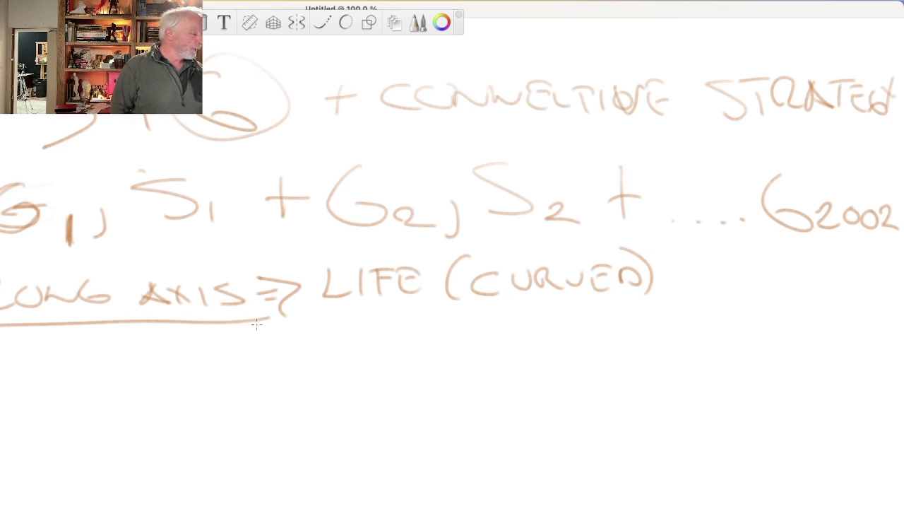
{"action": "left_click_drag", "start_coordinate": [274, 319], "coordinate": [28, 327]}
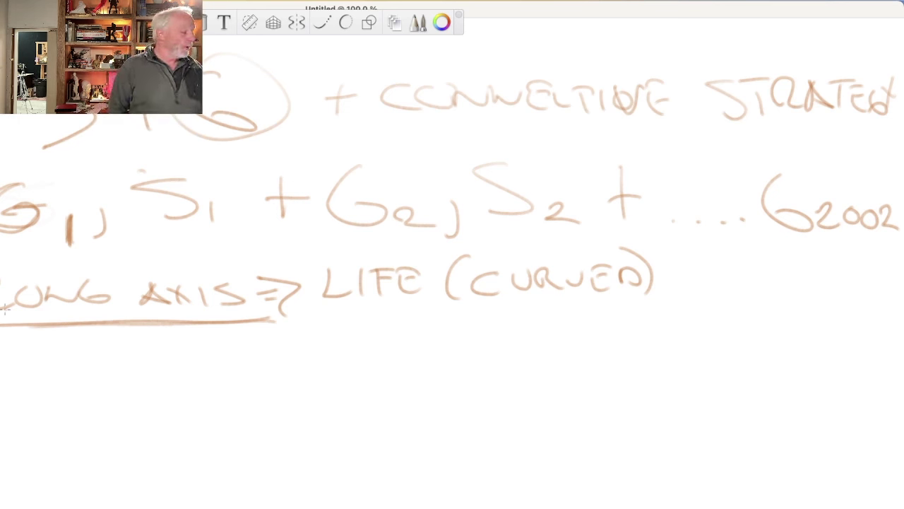
{"action": "left_click_drag", "start_coordinate": [436, 306], "coordinate": [322, 307]}
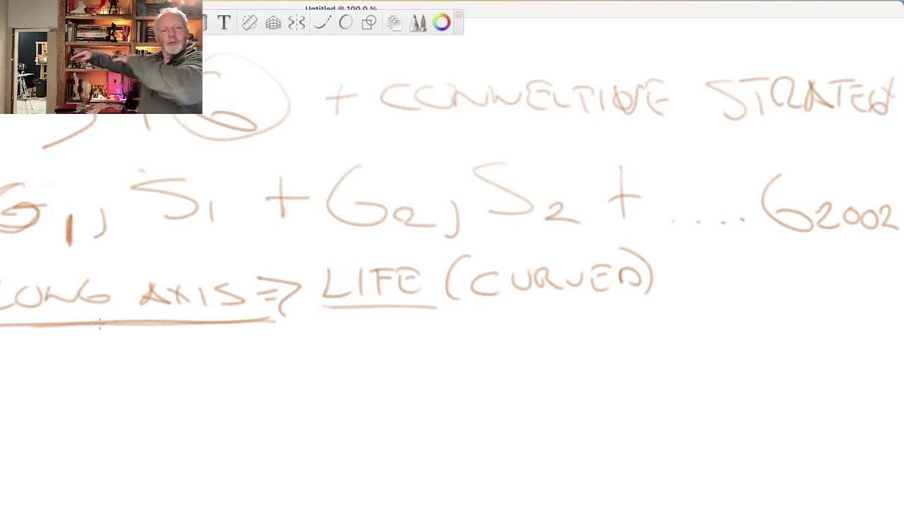
{"action": "mouse_move", "coordinate": [39, 394]}
{"action": "left_mouse_down"}
{"action": "mouse_move", "coordinate": [151, 387]}
{"action": "mouse_move", "coordinate": [225, 409]}
{"action": "mouse_move", "coordinate": [256, 452]}
{"action": "mouse_move", "coordinate": [298, 436]}
{"action": "mouse_move", "coordinate": [325, 401]}
{"action": "mouse_move", "coordinate": [406, 390]}
{"action": "mouse_move", "coordinate": [401, 411]}
{"action": "left_mouse_up"}
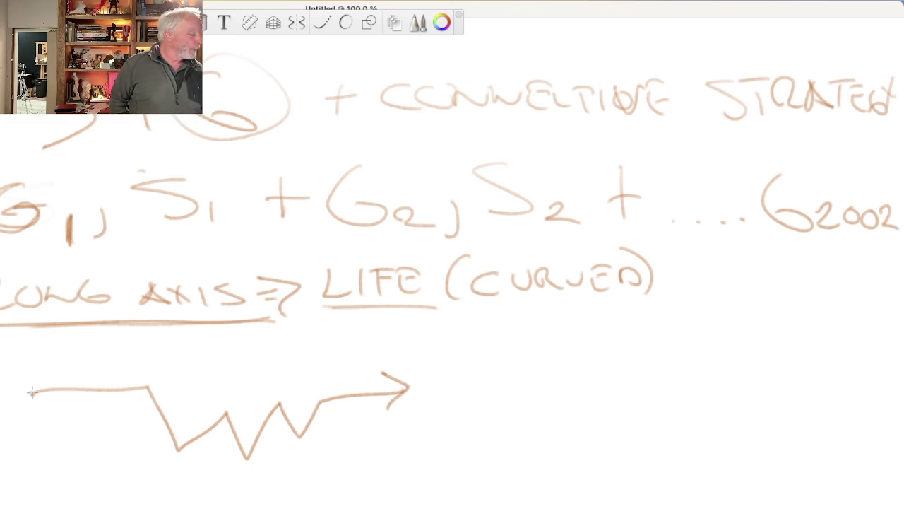
{"action": "left_click_drag", "start_coordinate": [19, 470], "coordinate": [164, 503]}
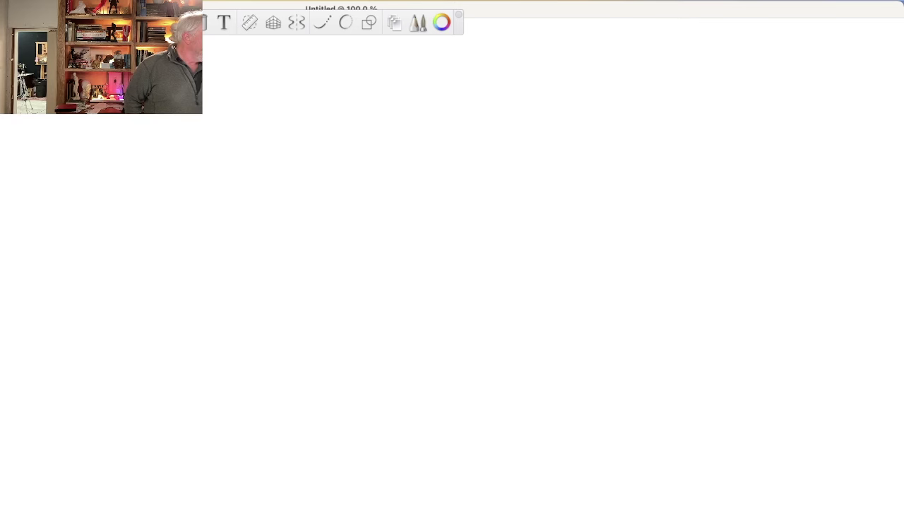
- Write the note ending '= ASYMETRICAL' and underline the whole line
{"action": "mouse_move", "coordinate": [4, 124]}
{"action": "left_mouse_down"}
{"action": "mouse_move", "coordinate": [194, 120]}
{"action": "mouse_move", "coordinate": [224, 103]}
{"action": "mouse_move", "coordinate": [279, 106]}
{"action": "left_mouse_up"}
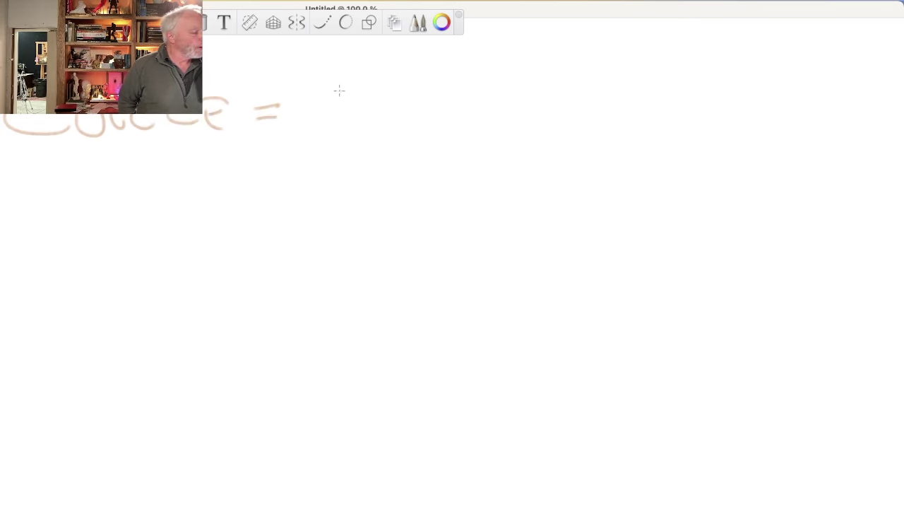
{"action": "left_click_drag", "start_coordinate": [337, 93], "coordinate": [318, 130]}
{"action": "left_click_drag", "start_coordinate": [337, 92], "coordinate": [359, 126]}
{"action": "mouse_move", "coordinate": [389, 92]}
{"action": "left_mouse_down"}
{"action": "mouse_move", "coordinate": [364, 124]}
{"action": "mouse_move", "coordinate": [432, 113]}
{"action": "left_mouse_up"}
{"action": "mouse_move", "coordinate": [442, 87]}
{"action": "left_mouse_down"}
{"action": "mouse_move", "coordinate": [436, 129]}
{"action": "mouse_move", "coordinate": [466, 125]}
{"action": "left_mouse_up"}
{"action": "mouse_move", "coordinate": [467, 99]}
{"action": "left_mouse_down"}
{"action": "mouse_move", "coordinate": [488, 126]}
{"action": "mouse_move", "coordinate": [532, 130]}
{"action": "left_mouse_up"}
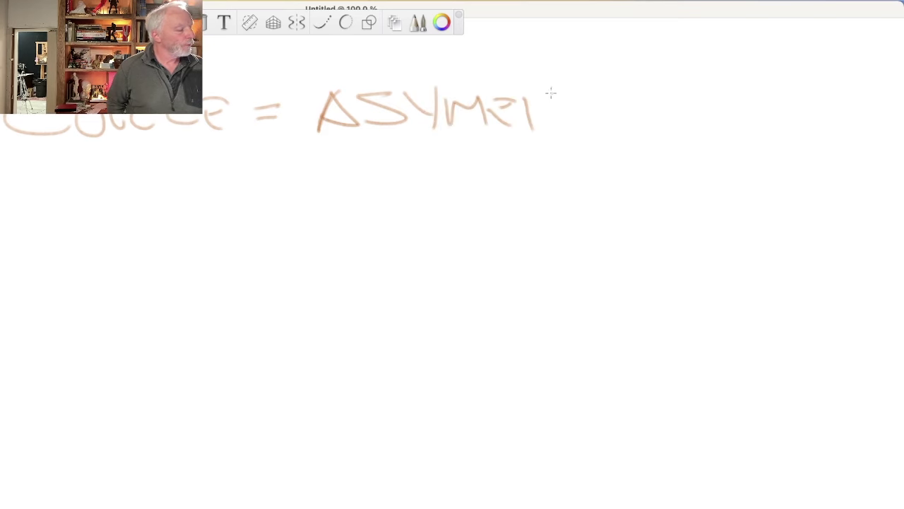
{"action": "mouse_move", "coordinate": [508, 92]}
{"action": "left_mouse_down"}
{"action": "mouse_move", "coordinate": [558, 93]}
{"action": "mouse_move", "coordinate": [579, 118]}
{"action": "left_mouse_up"}
{"action": "mouse_move", "coordinate": [587, 91]}
{"action": "left_mouse_down"}
{"action": "mouse_move", "coordinate": [590, 117]}
{"action": "mouse_move", "coordinate": [625, 126]}
{"action": "left_mouse_up"}
{"action": "left_click_drag", "start_coordinate": [643, 96], "coordinate": [657, 126]}
{"action": "mouse_move", "coordinate": [683, 100]}
{"action": "left_mouse_down"}
{"action": "mouse_move", "coordinate": [675, 123]}
{"action": "mouse_move", "coordinate": [696, 126]}
{"action": "left_mouse_up"}
{"action": "left_click_drag", "start_coordinate": [777, 148], "coordinate": [8, 161]}
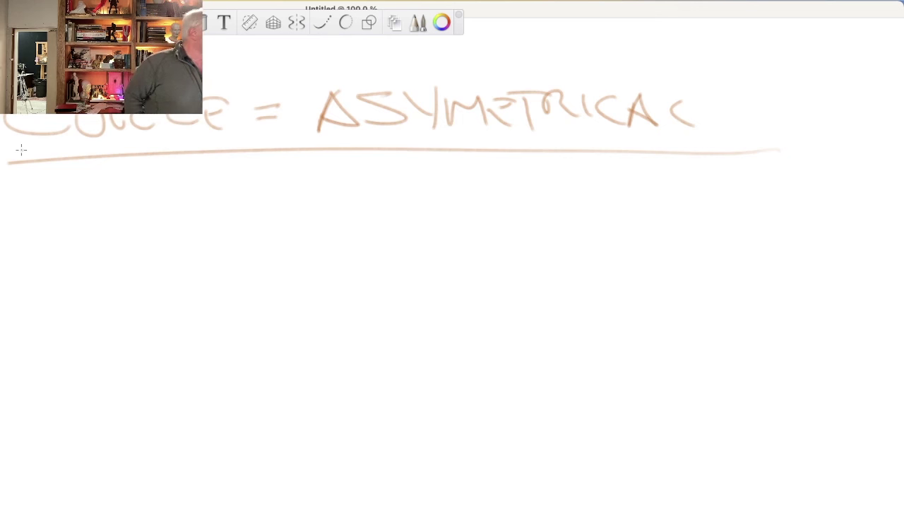
- Draw diverging arrows and a wave line, then clear the canvas
{"action": "mouse_move", "coordinate": [6, 249]}
{"action": "left_mouse_down"}
{"action": "mouse_move", "coordinate": [124, 243]}
{"action": "mouse_move", "coordinate": [256, 180]}
{"action": "mouse_move", "coordinate": [126, 250]}
{"action": "mouse_move", "coordinate": [304, 244]}
{"action": "left_mouse_up"}
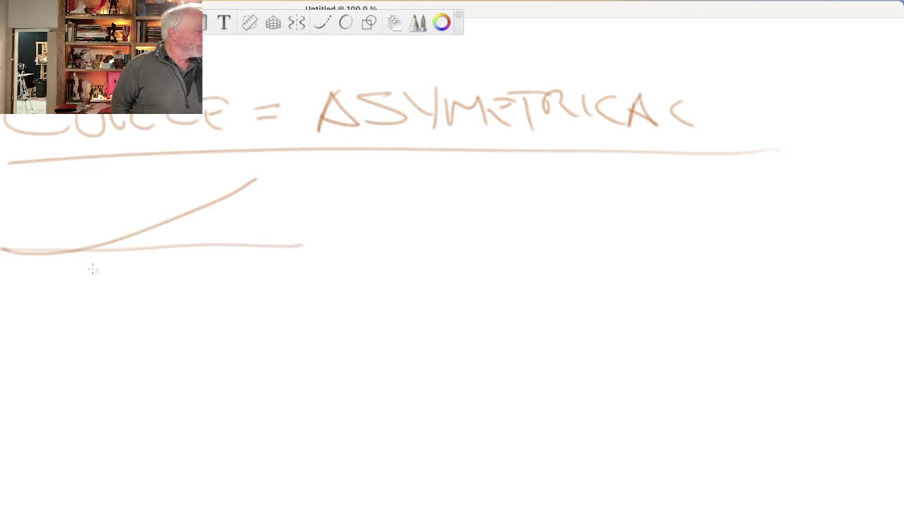
{"action": "left_click_drag", "start_coordinate": [204, 181], "coordinate": [257, 197]}
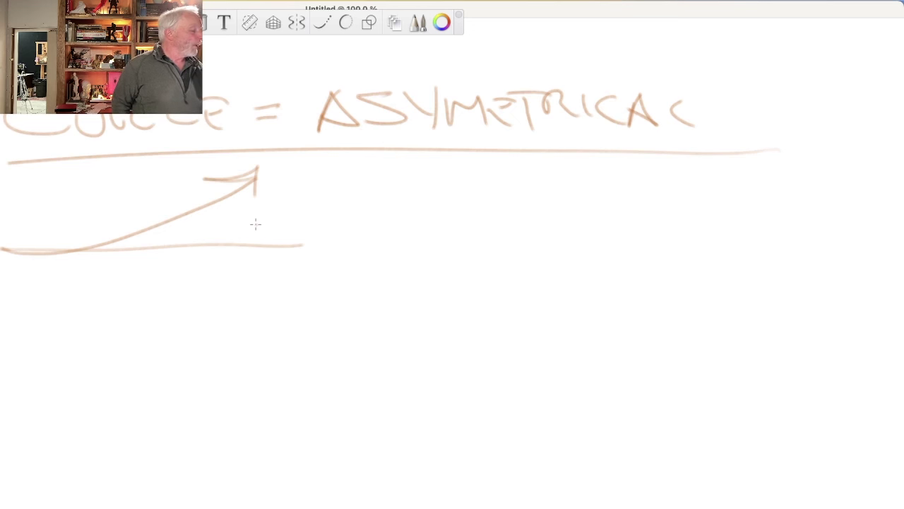
{"action": "mouse_move", "coordinate": [2, 251]}
{"action": "left_mouse_down"}
{"action": "mouse_move", "coordinate": [263, 337]}
{"action": "mouse_move", "coordinate": [242, 338]}
{"action": "left_mouse_up"}
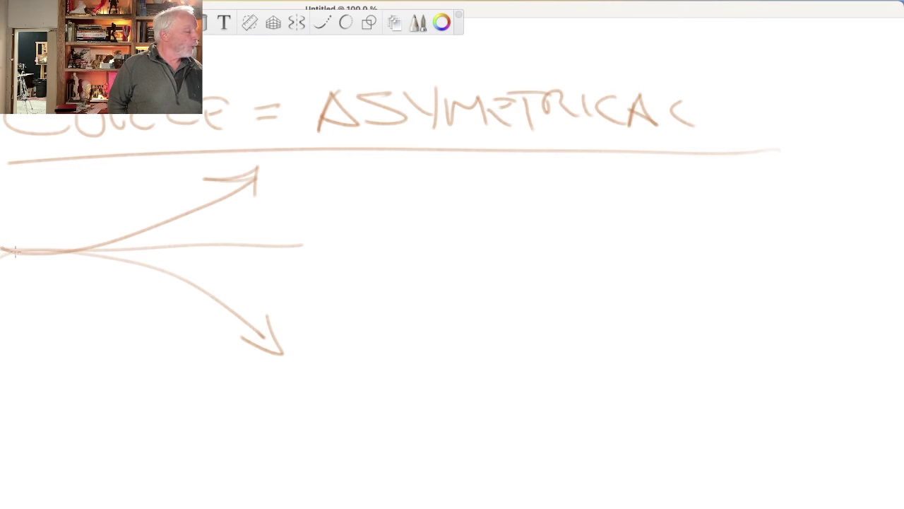
{"action": "mouse_move", "coordinate": [17, 251]}
{"action": "left_mouse_down"}
{"action": "mouse_move", "coordinate": [94, 241]}
{"action": "mouse_move", "coordinate": [256, 185]}
{"action": "mouse_move", "coordinate": [346, 203]}
{"action": "left_mouse_up"}
{"action": "left_click_drag", "start_coordinate": [269, 184], "coordinate": [384, 227]}
{"action": "mouse_move", "coordinate": [163, 219]}
{"action": "left_mouse_down"}
{"action": "mouse_move", "coordinate": [268, 189]}
{"action": "mouse_move", "coordinate": [391, 240]}
{"action": "mouse_move", "coordinate": [559, 231]}
{"action": "left_mouse_up"}
{"action": "mouse_move", "coordinate": [722, 250]}
{"action": "left_mouse_down"}
{"action": "mouse_move", "coordinate": [878, 228]}
{"action": "mouse_move", "coordinate": [192, 243]}
{"action": "left_mouse_up"}
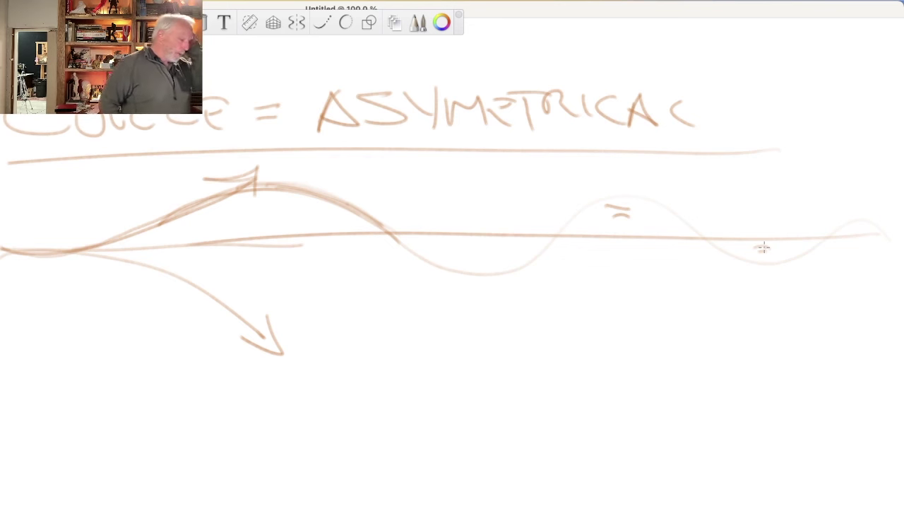
{"action": "key", "text": "Delete"}
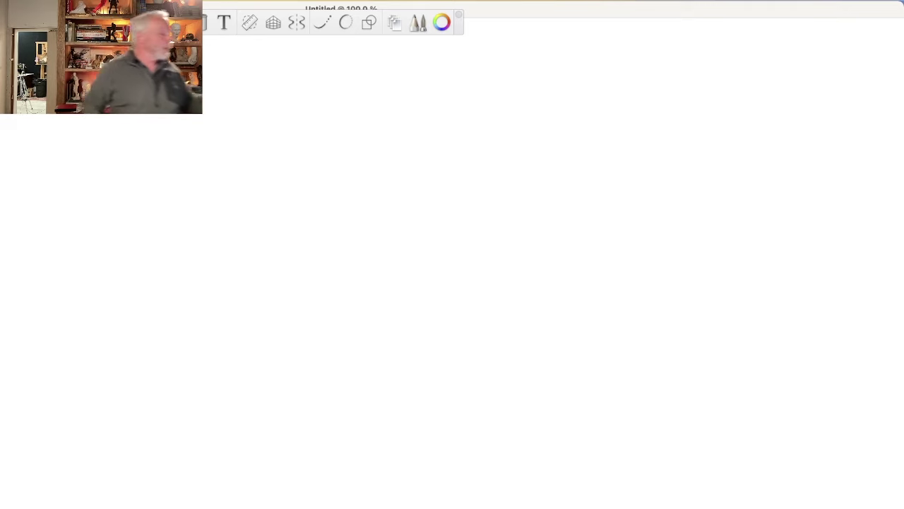
- Draw two pairs of opposing arcs around a long downward centre arrow, plus a small side arrow
{"action": "left_click_drag", "start_coordinate": [81, 117], "coordinate": [99, 247]}
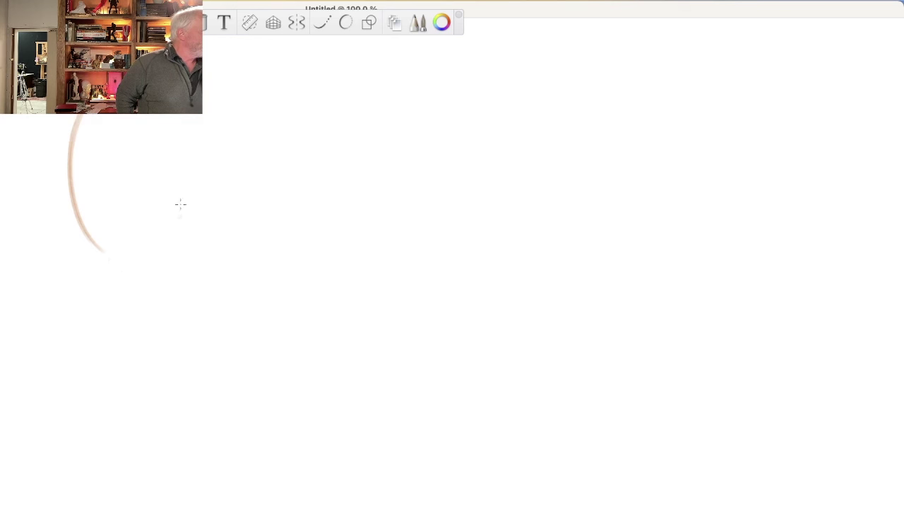
{"action": "mouse_move", "coordinate": [190, 247]}
{"action": "left_mouse_down"}
{"action": "mouse_move", "coordinate": [212, 99]}
{"action": "mouse_move", "coordinate": [215, 185]}
{"action": "mouse_move", "coordinate": [191, 247]}
{"action": "left_mouse_up"}
{"action": "left_click_drag", "start_coordinate": [212, 102], "coordinate": [222, 230]}
{"action": "left_click_drag", "start_coordinate": [90, 276], "coordinate": [92, 423]}
{"action": "left_click_drag", "start_coordinate": [201, 280], "coordinate": [218, 400]}
{"action": "mouse_move", "coordinate": [146, 116]}
{"action": "left_mouse_down"}
{"action": "mouse_move", "coordinate": [154, 467]}
{"action": "mouse_move", "coordinate": [164, 457]}
{"action": "left_mouse_up"}
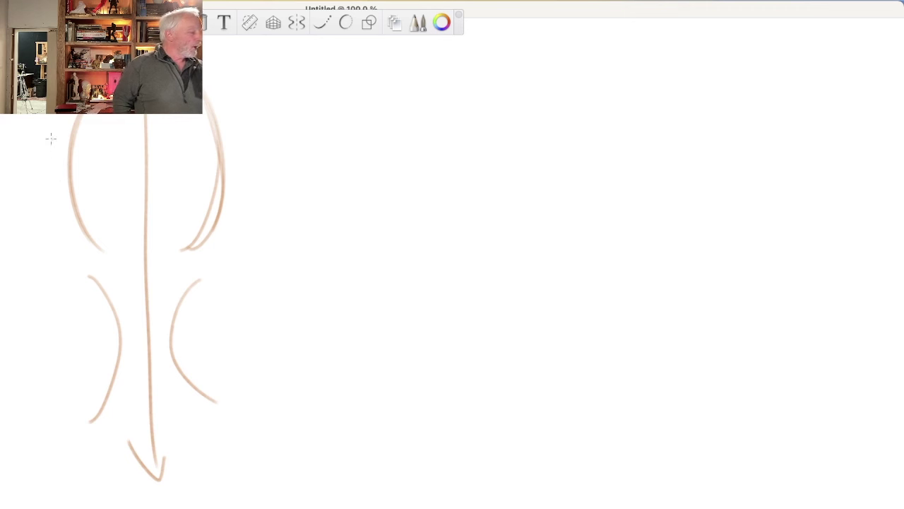
{"action": "mouse_move", "coordinate": [2, 140]}
{"action": "left_mouse_down"}
{"action": "mouse_move", "coordinate": [43, 151]}
{"action": "mouse_move", "coordinate": [28, 164]}
{"action": "left_mouse_up"}
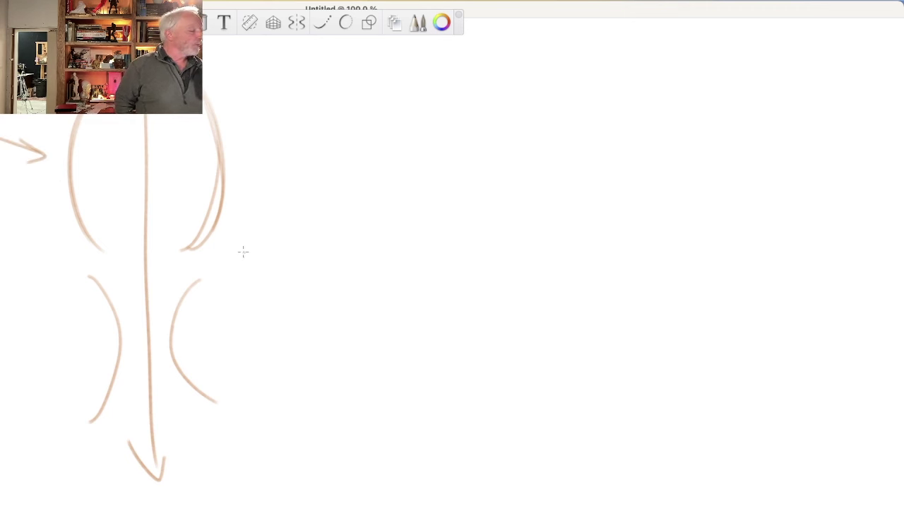
{"action": "left_click_drag", "start_coordinate": [148, 222], "coordinate": [154, 430]}
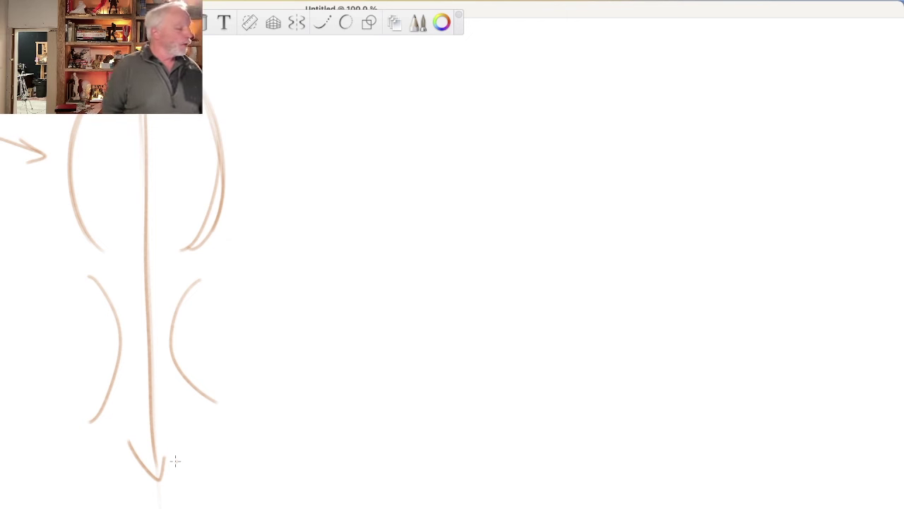
- Draw the head oval, both sides of the neck, and the shoulder curves and baseline
{"action": "mouse_move", "coordinate": [445, 127]}
{"action": "left_mouse_down"}
{"action": "mouse_move", "coordinate": [403, 215]}
{"action": "mouse_move", "coordinate": [395, 78]}
{"action": "mouse_move", "coordinate": [423, 229]}
{"action": "left_mouse_up"}
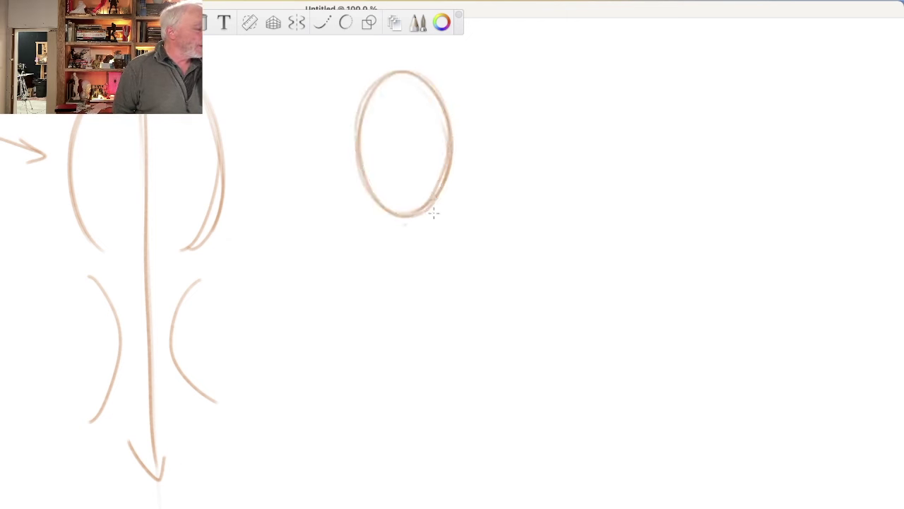
{"action": "left_click_drag", "start_coordinate": [438, 194], "coordinate": [434, 260]}
{"action": "left_click_drag", "start_coordinate": [373, 199], "coordinate": [371, 255]}
{"action": "mouse_move", "coordinate": [435, 226]}
{"action": "left_mouse_down"}
{"action": "mouse_move", "coordinate": [509, 267]}
{"action": "mouse_move", "coordinate": [277, 262]}
{"action": "left_mouse_up"}
{"action": "left_click_drag", "start_coordinate": [499, 266], "coordinate": [270, 268]}
{"action": "left_click_drag", "start_coordinate": [388, 220], "coordinate": [289, 260]}
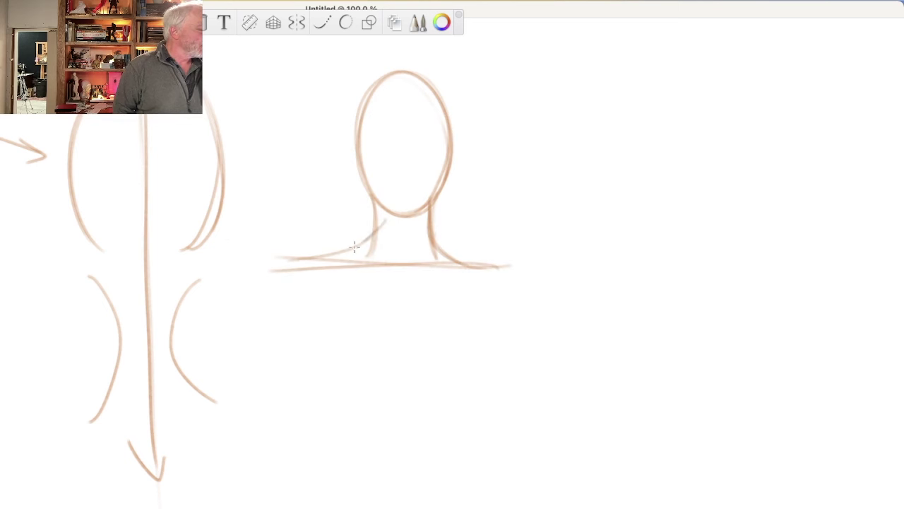
{"action": "left_click_drag", "start_coordinate": [349, 249], "coordinate": [309, 264]}
{"action": "left_click_drag", "start_coordinate": [428, 216], "coordinate": [480, 263]}
{"action": "left_click_drag", "start_coordinate": [432, 245], "coordinate": [520, 264]}
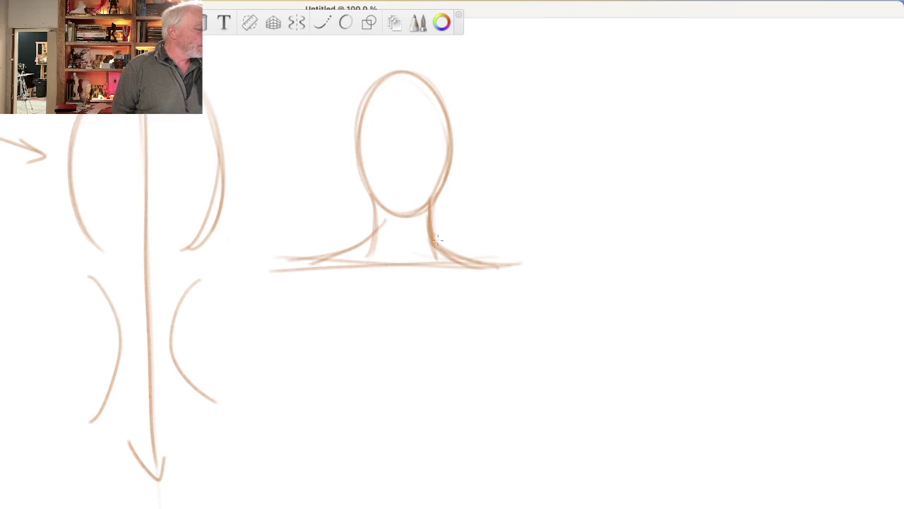
- Add a vertical centre line, darken the head outline, and overlay a tilted head oval
{"action": "left_click_drag", "start_coordinate": [375, 226], "coordinate": [314, 261]}
{"action": "left_click_drag", "start_coordinate": [404, 72], "coordinate": [404, 283]}
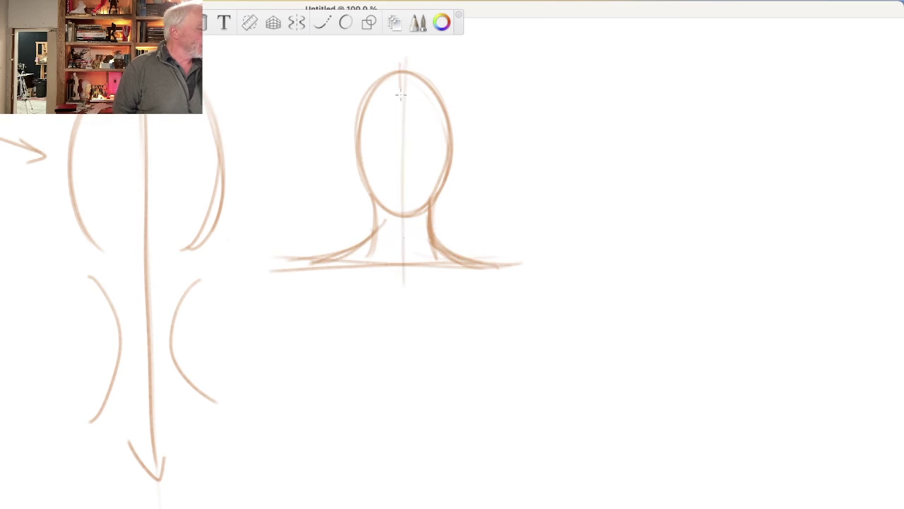
{"action": "mouse_move", "coordinate": [402, 63]}
{"action": "left_mouse_down"}
{"action": "mouse_move", "coordinate": [402, 283]}
{"action": "mouse_move", "coordinate": [413, 295]}
{"action": "left_mouse_up"}
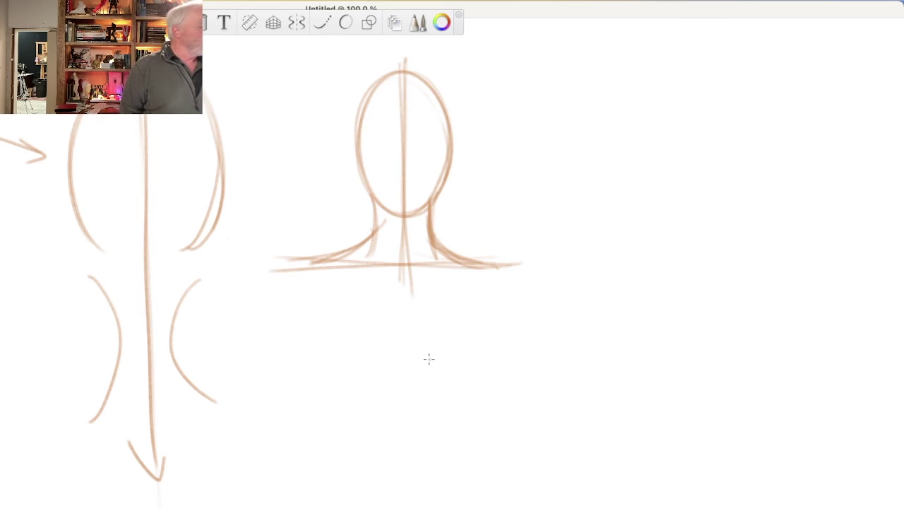
{"action": "mouse_move", "coordinate": [451, 148]}
{"action": "left_mouse_down"}
{"action": "mouse_move", "coordinate": [415, 75]}
{"action": "mouse_move", "coordinate": [357, 163]}
{"action": "left_mouse_up"}
{"action": "left_click_drag", "start_coordinate": [397, 71], "coordinate": [404, 262]}
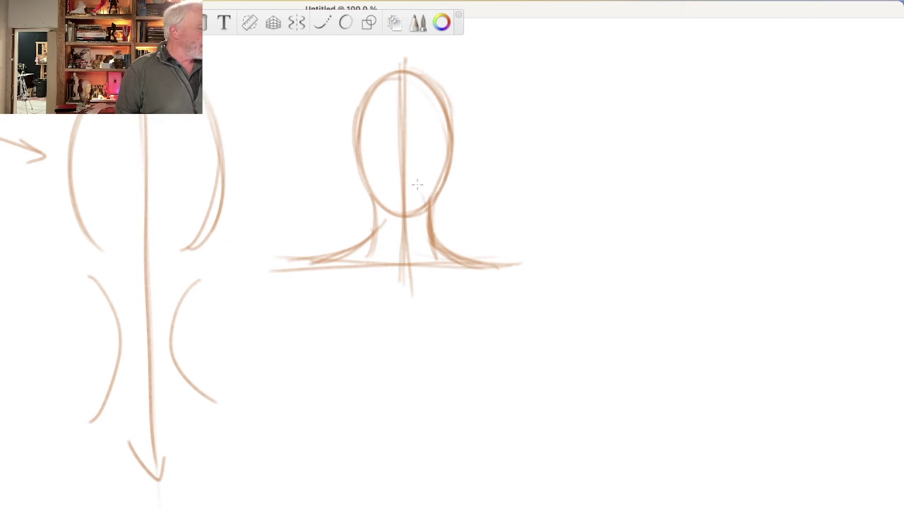
{"action": "left_click_drag", "start_coordinate": [421, 176], "coordinate": [434, 237]}
{"action": "mouse_move", "coordinate": [394, 111]}
{"action": "left_mouse_down"}
{"action": "mouse_move", "coordinate": [353, 191]}
{"action": "mouse_move", "coordinate": [332, 106]}
{"action": "mouse_move", "coordinate": [395, 205]}
{"action": "mouse_move", "coordinate": [344, 185]}
{"action": "mouse_move", "coordinate": [332, 99]}
{"action": "mouse_move", "coordinate": [417, 212]}
{"action": "mouse_move", "coordinate": [339, 99]}
{"action": "mouse_move", "coordinate": [422, 193]}
{"action": "left_mouse_up"}
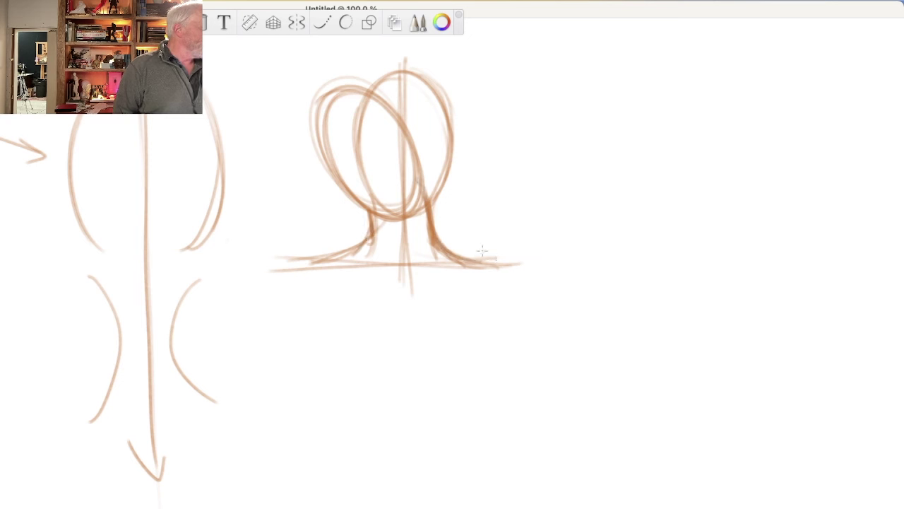
- Add marks around the neck base and tilted head, and reinforce the top-left diagonal arrow
{"action": "left_click_drag", "start_coordinate": [470, 249], "coordinate": [487, 261]}
{"action": "left_click_drag", "start_coordinate": [364, 233], "coordinate": [315, 268]}
{"action": "left_click_drag", "start_coordinate": [364, 142], "coordinate": [399, 282]}
{"action": "left_click_drag", "start_coordinate": [311, 82], "coordinate": [255, 48]}
{"action": "left_click_drag", "start_coordinate": [361, 142], "coordinate": [402, 289]}
{"action": "left_click_drag", "start_coordinate": [261, 76], "coordinate": [261, 50]}
{"action": "left_click_drag", "start_coordinate": [261, 49], "coordinate": [314, 81]}
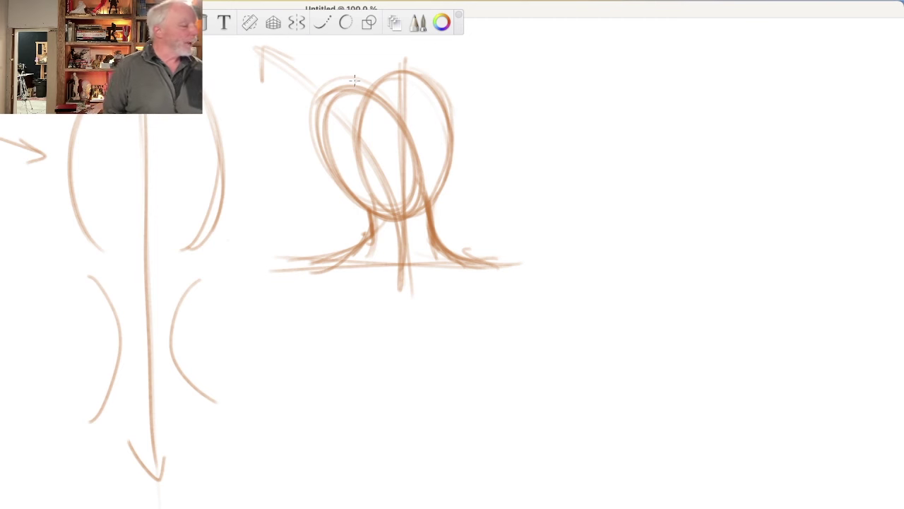
- Write 'DYNAMIC' at the top right and underline it
{"action": "left_click_drag", "start_coordinate": [484, 57], "coordinate": [487, 83]}
{"action": "left_click_drag", "start_coordinate": [523, 60], "coordinate": [530, 85]}
{"action": "mouse_move", "coordinate": [544, 86]}
{"action": "left_mouse_down"}
{"action": "mouse_move", "coordinate": [558, 64]}
{"action": "mouse_move", "coordinate": [578, 83]}
{"action": "left_mouse_up"}
{"action": "mouse_move", "coordinate": [580, 67]}
{"action": "left_mouse_down"}
{"action": "mouse_move", "coordinate": [590, 64]}
{"action": "mouse_move", "coordinate": [607, 83]}
{"action": "mouse_move", "coordinate": [638, 70]}
{"action": "mouse_move", "coordinate": [645, 89]}
{"action": "mouse_move", "coordinate": [675, 86]}
{"action": "left_mouse_up"}
{"action": "left_click_drag", "start_coordinate": [559, 99], "coordinate": [721, 98]}
{"action": "left_click_drag", "start_coordinate": [531, 99], "coordinate": [494, 99]}
- Draw a long wavy line across the lower page with directional arrows
{"action": "mouse_move", "coordinate": [336, 373]}
{"action": "left_mouse_down"}
{"action": "mouse_move", "coordinate": [409, 325]}
{"action": "mouse_move", "coordinate": [678, 354]}
{"action": "mouse_move", "coordinate": [840, 333]}
{"action": "left_mouse_up"}
{"action": "left_click_drag", "start_coordinate": [327, 353], "coordinate": [431, 277]}
{"action": "left_click_drag", "start_coordinate": [369, 323], "coordinate": [506, 319]}
{"action": "mouse_move", "coordinate": [452, 306]}
{"action": "left_mouse_down"}
{"action": "mouse_move", "coordinate": [508, 322]}
{"action": "mouse_move", "coordinate": [555, 371]}
{"action": "mouse_move", "coordinate": [589, 377]}
{"action": "mouse_move", "coordinate": [643, 373]}
{"action": "mouse_move", "coordinate": [758, 301]}
{"action": "left_mouse_up"}
{"action": "mouse_move", "coordinate": [674, 99]}
{"action": "left_mouse_down"}
{"action": "mouse_move", "coordinate": [477, 102]}
{"action": "mouse_move", "coordinate": [696, 96]}
{"action": "left_mouse_up"}
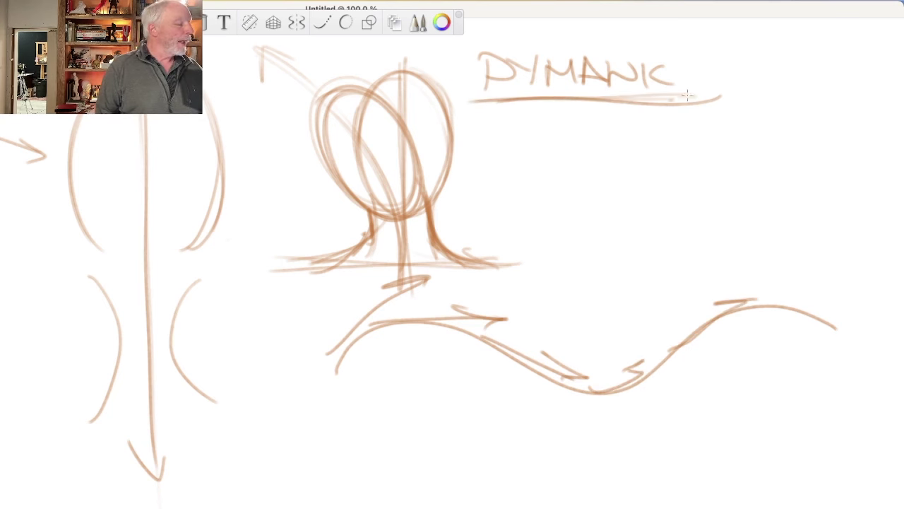
- Write 'GRACEFUL' below DYNAMIC, then clear the canvas
{"action": "left_click_drag", "start_coordinate": [509, 122], "coordinate": [523, 150]}
{"action": "mouse_move", "coordinate": [529, 126]}
{"action": "left_mouse_down"}
{"action": "mouse_move", "coordinate": [532, 148]}
{"action": "mouse_move", "coordinate": [558, 147]}
{"action": "left_mouse_up"}
{"action": "mouse_move", "coordinate": [562, 122]}
{"action": "left_mouse_down"}
{"action": "mouse_move", "coordinate": [565, 147]}
{"action": "mouse_move", "coordinate": [607, 145]}
{"action": "left_mouse_up"}
{"action": "mouse_move", "coordinate": [622, 126]}
{"action": "left_mouse_down"}
{"action": "mouse_move", "coordinate": [623, 152]}
{"action": "mouse_move", "coordinate": [642, 139]}
{"action": "mouse_move", "coordinate": [642, 151]}
{"action": "left_mouse_up"}
{"action": "mouse_move", "coordinate": [632, 124]}
{"action": "left_mouse_down"}
{"action": "mouse_move", "coordinate": [653, 138]}
{"action": "mouse_move", "coordinate": [680, 125]}
{"action": "mouse_move", "coordinate": [715, 148]}
{"action": "left_mouse_up"}
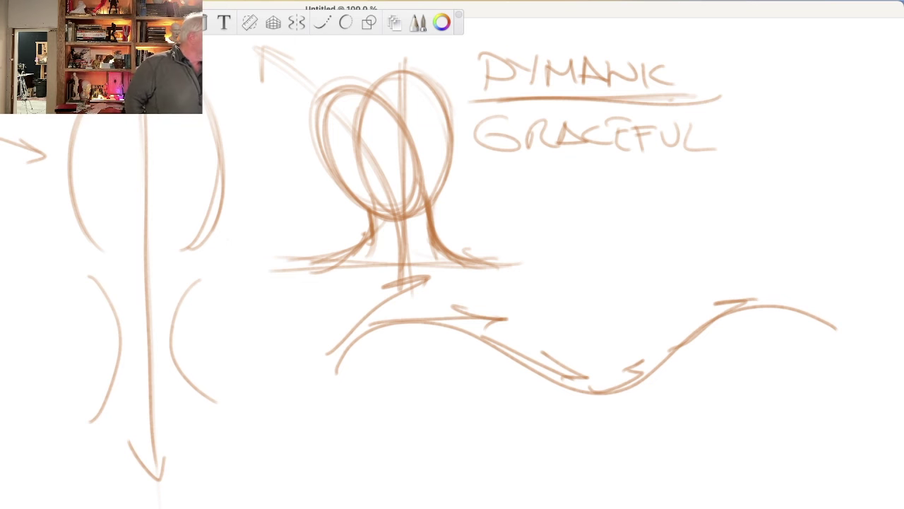
{"action": "key", "text": "Delete"}
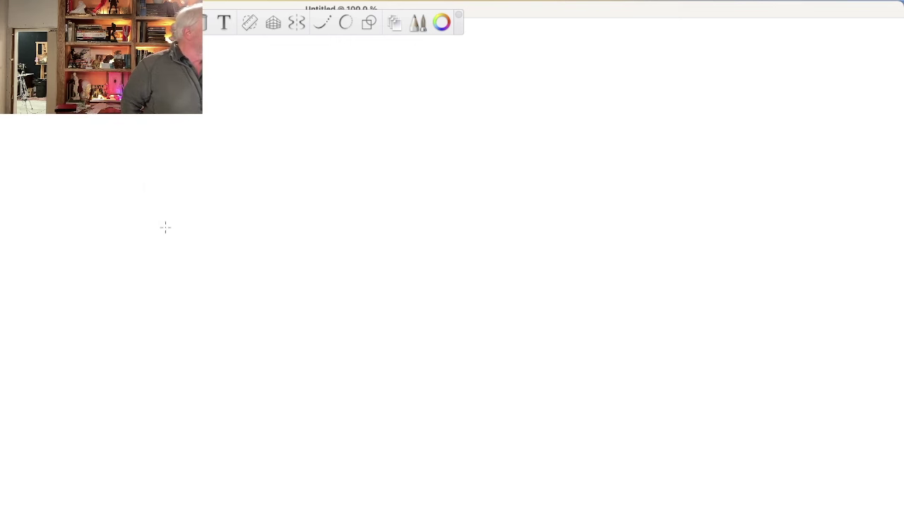
- Sketch the head oval with ears, centre and eye lines, an eye, and the lower lip
{"action": "left_click_drag", "start_coordinate": [178, 234], "coordinate": [219, 71]}
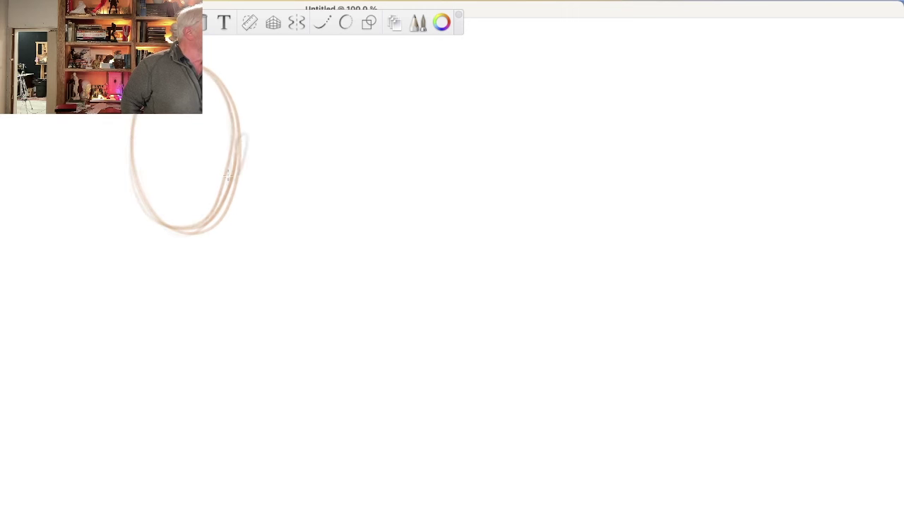
{"action": "left_click_drag", "start_coordinate": [245, 135], "coordinate": [233, 185]}
{"action": "left_click_drag", "start_coordinate": [119, 142], "coordinate": [133, 165]}
{"action": "left_click_drag", "start_coordinate": [126, 134], "coordinate": [131, 184]}
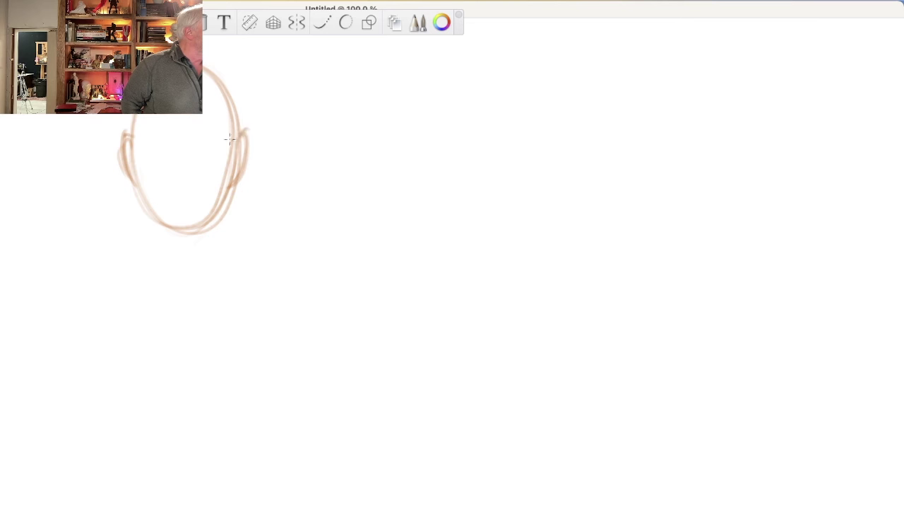
{"action": "left_click_drag", "start_coordinate": [119, 134], "coordinate": [132, 189]}
{"action": "mouse_move", "coordinate": [182, 113]}
{"action": "left_mouse_down"}
{"action": "mouse_move", "coordinate": [183, 283]}
{"action": "mouse_move", "coordinate": [186, 117]}
{"action": "left_mouse_up"}
{"action": "mouse_move", "coordinate": [237, 138]}
{"action": "left_mouse_down"}
{"action": "mouse_move", "coordinate": [133, 137]}
{"action": "mouse_move", "coordinate": [238, 141]}
{"action": "left_mouse_up"}
{"action": "left_click_drag", "start_coordinate": [175, 176], "coordinate": [178, 221]}
{"action": "left_click_drag", "start_coordinate": [187, 116], "coordinate": [187, 273]}
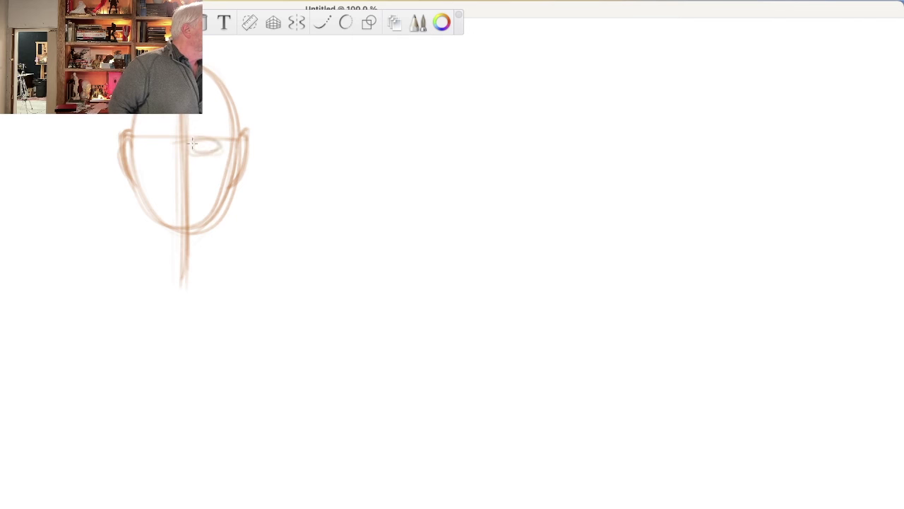
{"action": "left_click_drag", "start_coordinate": [150, 151], "coordinate": [140, 146]}
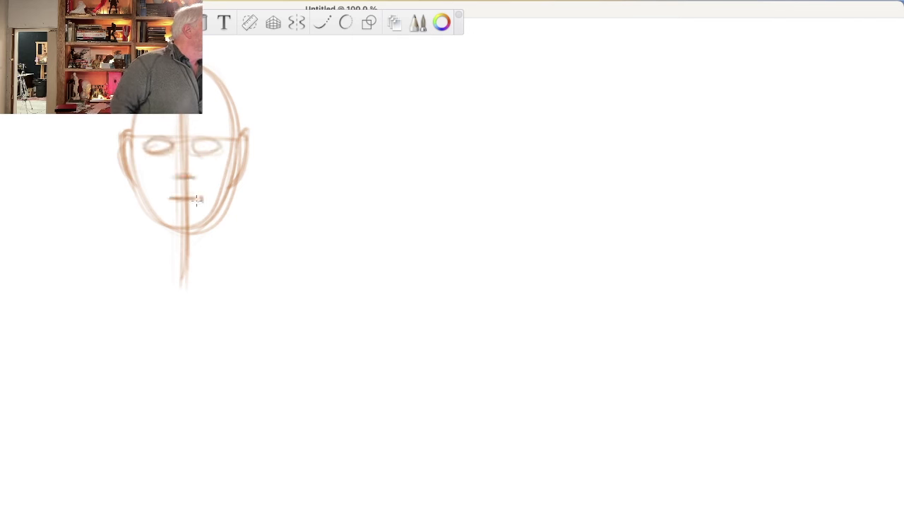
{"action": "left_click_drag", "start_coordinate": [176, 223], "coordinate": [186, 216]}
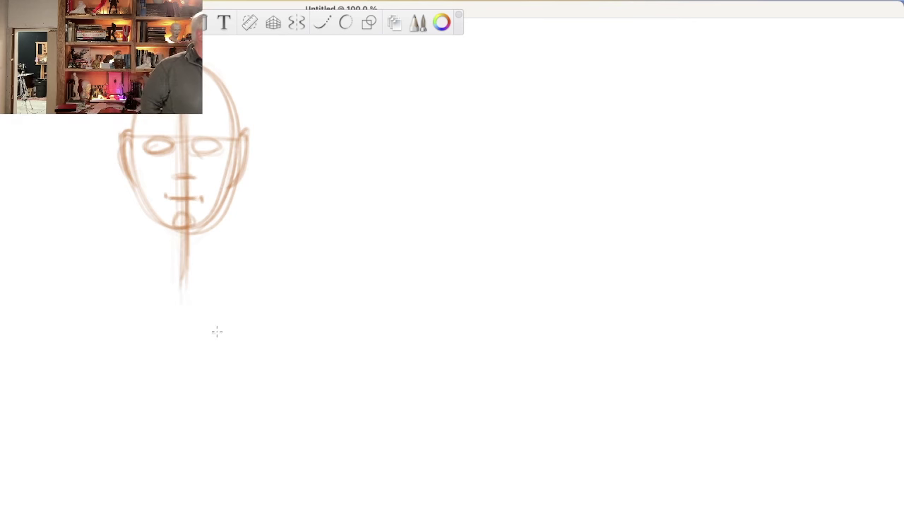
- Draw both sides of the neck and the outer arcs right of the head
{"action": "left_click_drag", "start_coordinate": [226, 192], "coordinate": [223, 275]}
{"action": "mouse_move", "coordinate": [224, 212]}
{"action": "left_mouse_down"}
{"action": "mouse_move", "coordinate": [233, 268]}
{"action": "mouse_move", "coordinate": [252, 284]}
{"action": "left_mouse_up"}
{"action": "left_click_drag", "start_coordinate": [151, 216], "coordinate": [139, 271]}
{"action": "left_click_drag", "start_coordinate": [281, 71], "coordinate": [272, 194]}
{"action": "mouse_move", "coordinate": [283, 102]}
{"action": "left_mouse_down"}
{"action": "mouse_move", "coordinate": [263, 209]}
{"action": "mouse_move", "coordinate": [279, 181]}
{"action": "left_mouse_up"}
{"action": "left_click_drag", "start_coordinate": [270, 212], "coordinate": [274, 281]}
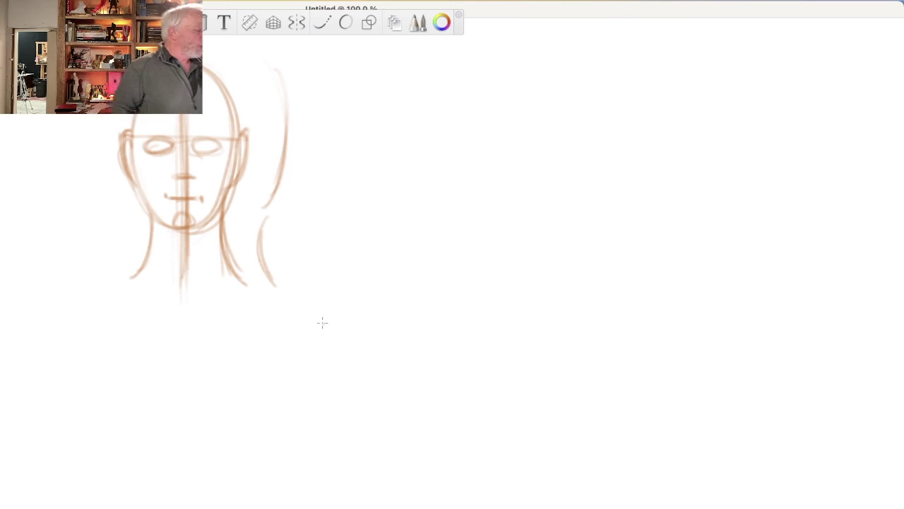
{"action": "mouse_move", "coordinate": [226, 198]}
{"action": "left_mouse_down"}
{"action": "mouse_move", "coordinate": [225, 262]}
{"action": "mouse_move", "coordinate": [315, 294]}
{"action": "mouse_move", "coordinate": [71, 288]}
{"action": "left_mouse_up"}
- Draw the shoulder curves and line, extending the centre axis down to an arrowhead
{"action": "left_click_drag", "start_coordinate": [311, 289], "coordinate": [89, 288]}
{"action": "left_click_drag", "start_coordinate": [150, 233], "coordinate": [67, 279]}
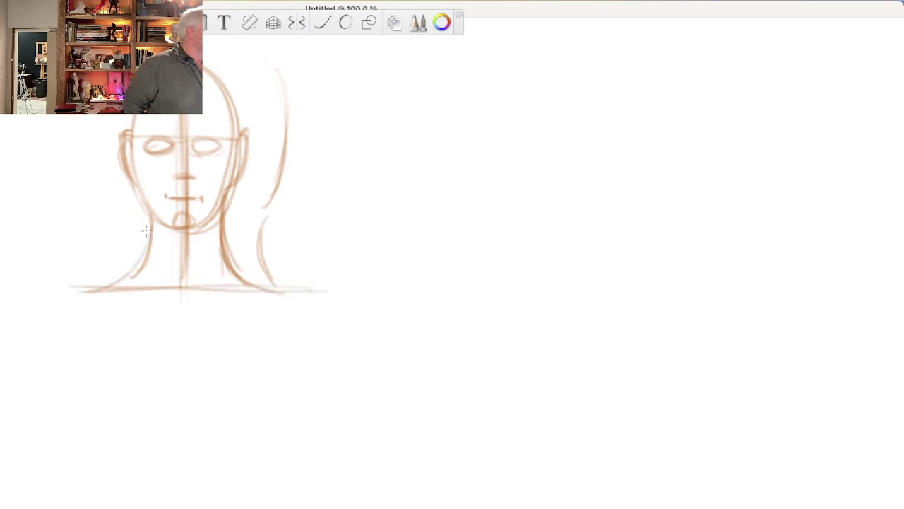
{"action": "left_click_drag", "start_coordinate": [149, 239], "coordinate": [92, 289]}
{"action": "left_click_drag", "start_coordinate": [225, 247], "coordinate": [281, 293]}
{"action": "mouse_move", "coordinate": [181, 232]}
{"action": "left_mouse_down"}
{"action": "mouse_move", "coordinate": [183, 344]}
{"action": "mouse_move", "coordinate": [203, 339]}
{"action": "left_mouse_up"}
{"action": "left_click_drag", "start_coordinate": [169, 343], "coordinate": [188, 384]}
{"action": "left_click_drag", "start_coordinate": [203, 339], "coordinate": [188, 384]}
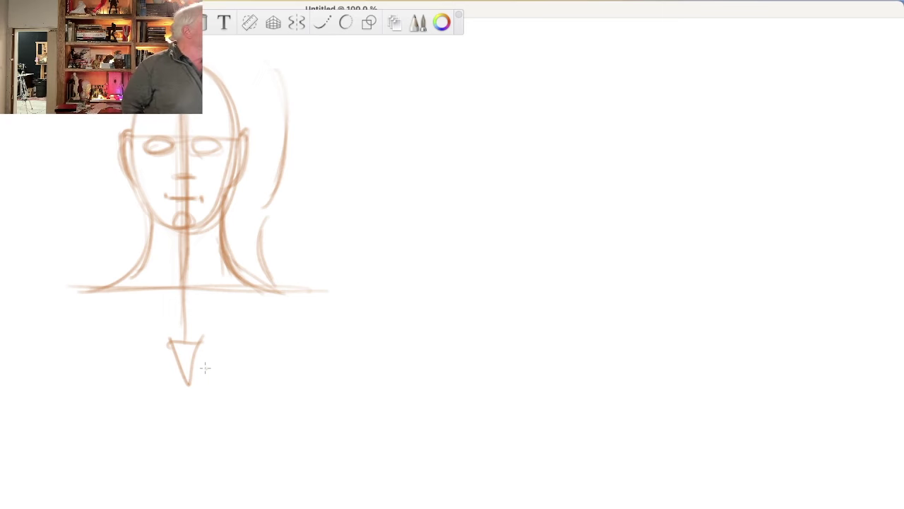
- Draw two vertical and two horizontal crossing lines at the canvas's left edge
{"action": "mouse_move", "coordinate": [46, 117]}
{"action": "left_mouse_down"}
{"action": "mouse_move", "coordinate": [39, 253]}
{"action": "mouse_move", "coordinate": [41, 233]}
{"action": "left_mouse_up"}
{"action": "left_click_drag", "start_coordinate": [0, 151], "coordinate": [96, 153]}
{"action": "left_click_drag", "start_coordinate": [88, 114], "coordinate": [86, 242]}
{"action": "left_click_drag", "start_coordinate": [13, 219], "coordinate": [108, 219]}
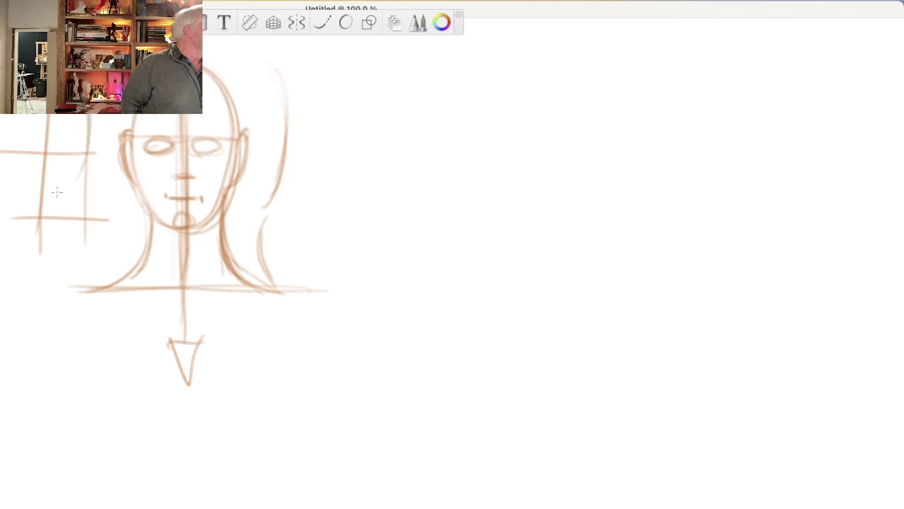
- Add a diagonal curve across the small grid and extend the shoulder base line
{"action": "left_click_drag", "start_coordinate": [91, 114], "coordinate": [41, 207]}
{"action": "left_click_drag", "start_coordinate": [1, 182], "coordinate": [17, 211]}
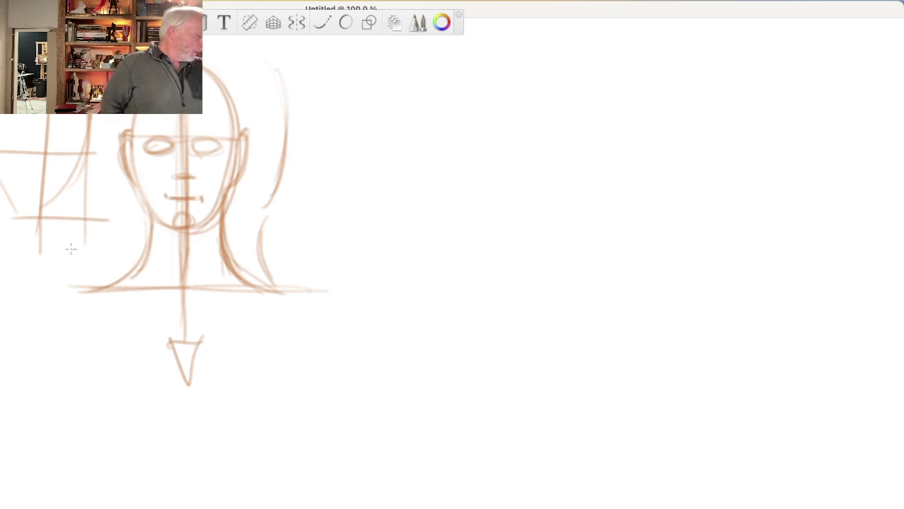
{"action": "mouse_move", "coordinate": [210, 291]}
{"action": "left_mouse_down"}
{"action": "mouse_move", "coordinate": [71, 291]}
{"action": "mouse_move", "coordinate": [243, 283]}
{"action": "left_mouse_up"}
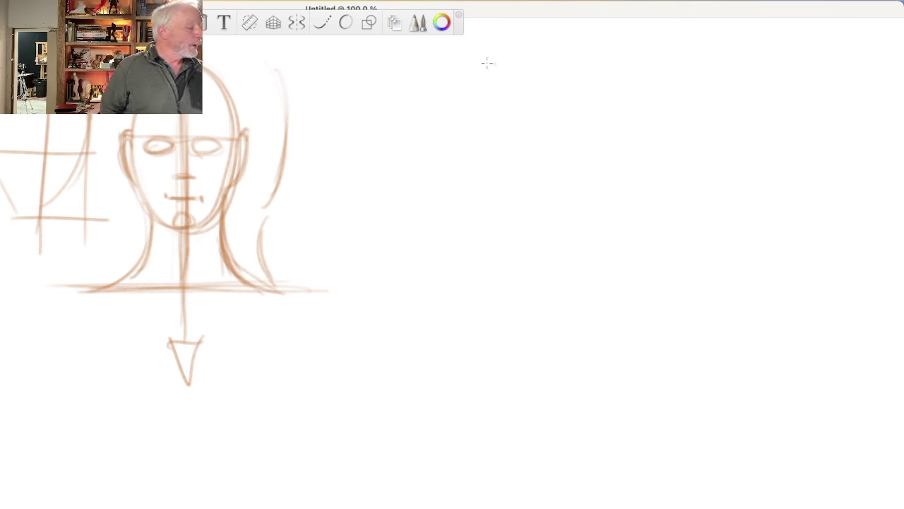
- Outline a shield-shaped head right of the front view, closed by a curved jaw
{"action": "mouse_move", "coordinate": [564, 71]}
{"action": "left_mouse_down"}
{"action": "mouse_move", "coordinate": [463, 75]}
{"action": "mouse_move", "coordinate": [578, 74]}
{"action": "mouse_move", "coordinate": [445, 89]}
{"action": "mouse_move", "coordinate": [438, 211]}
{"action": "left_mouse_up"}
{"action": "mouse_move", "coordinate": [442, 91]}
{"action": "left_mouse_down"}
{"action": "mouse_move", "coordinate": [453, 232]}
{"action": "mouse_move", "coordinate": [445, 220]}
{"action": "mouse_move", "coordinate": [457, 244]}
{"action": "left_mouse_up"}
{"action": "left_click_drag", "start_coordinate": [433, 124], "coordinate": [452, 233]}
{"action": "left_click_drag", "start_coordinate": [587, 79], "coordinate": [455, 240]}
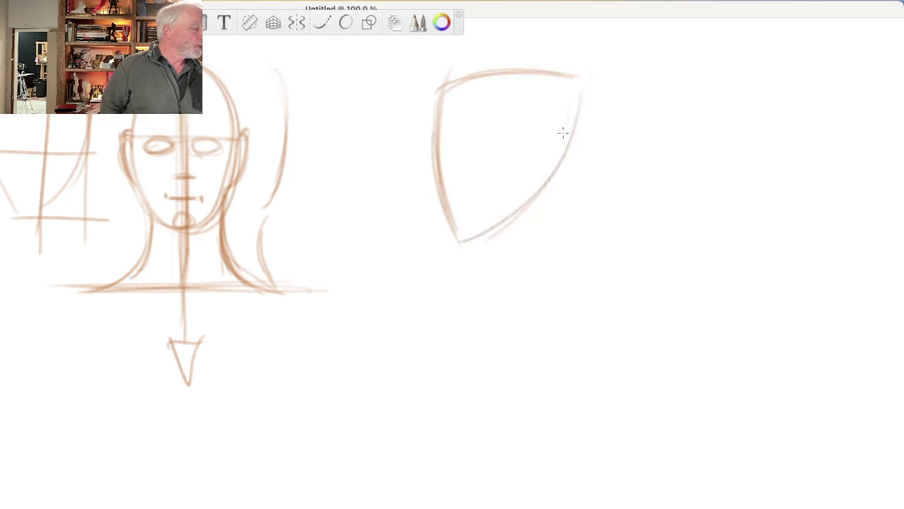
{"action": "left_click_drag", "start_coordinate": [551, 155], "coordinate": [459, 239]}
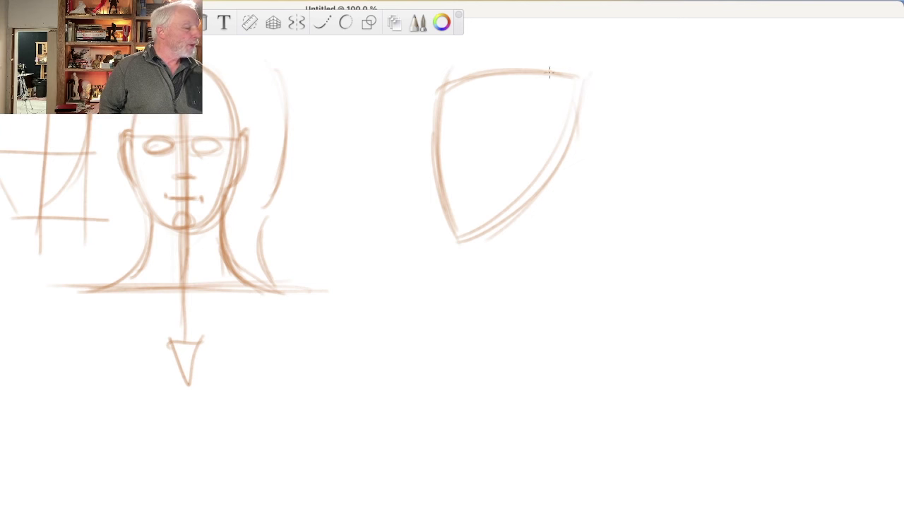
- Reinforce the turned head's back and face edges and mark the brow plane
{"action": "left_click_drag", "start_coordinate": [562, 77], "coordinate": [573, 137]}
{"action": "mouse_move", "coordinate": [578, 95]}
{"action": "left_mouse_down"}
{"action": "mouse_move", "coordinate": [562, 120]}
{"action": "mouse_move", "coordinate": [570, 120]}
{"action": "mouse_move", "coordinate": [558, 225]}
{"action": "left_mouse_up"}
{"action": "left_click_drag", "start_coordinate": [447, 83], "coordinate": [453, 233]}
{"action": "mouse_move", "coordinate": [438, 116]}
{"action": "left_mouse_down"}
{"action": "mouse_move", "coordinate": [458, 239]}
{"action": "mouse_move", "coordinate": [461, 231]}
{"action": "left_mouse_up"}
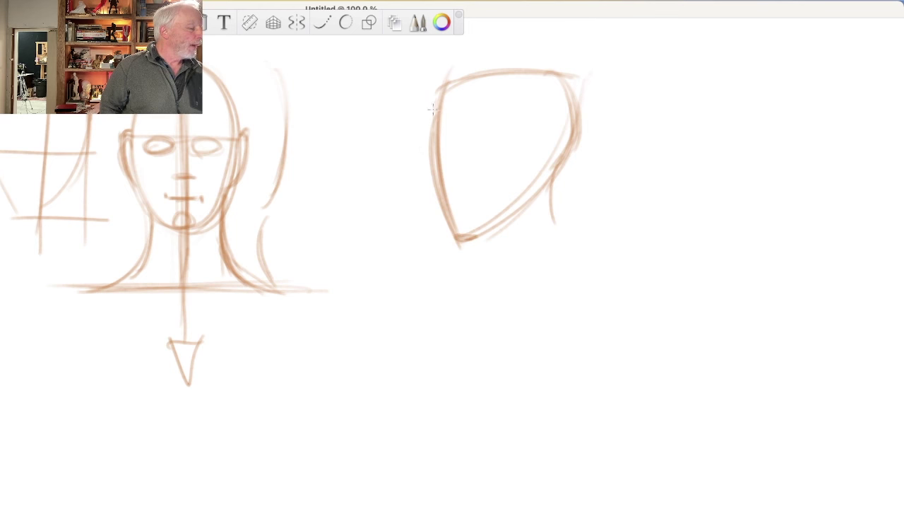
{"action": "left_click_drag", "start_coordinate": [435, 104], "coordinate": [431, 132]}
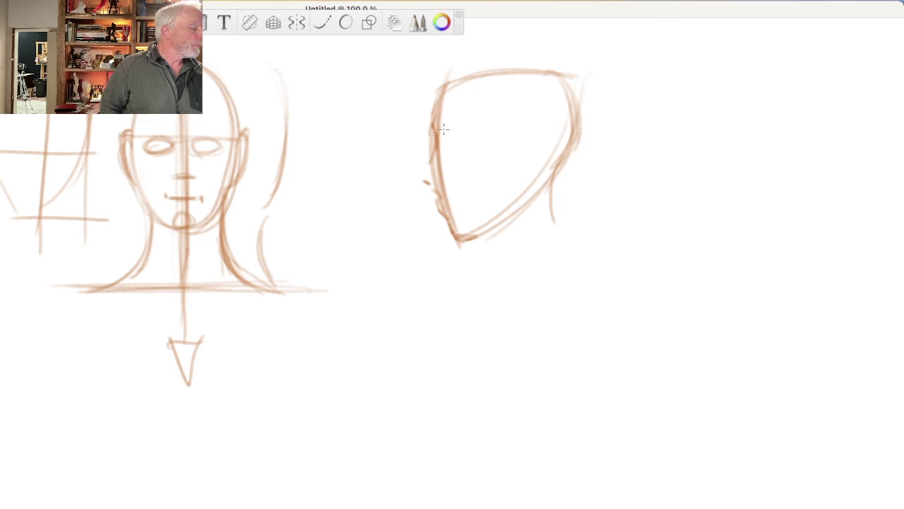
{"action": "mouse_move", "coordinate": [446, 120]}
{"action": "left_mouse_down"}
{"action": "mouse_move", "coordinate": [465, 145]}
{"action": "mouse_move", "coordinate": [453, 155]}
{"action": "left_mouse_up"}
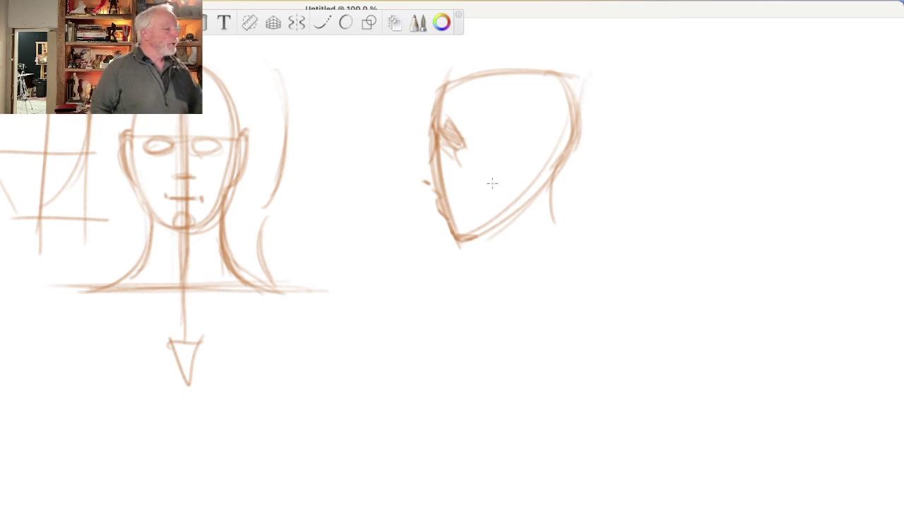
- Draw the ear oval and the jaw line to the chin, and darken brow and nose
{"action": "mouse_move", "coordinate": [526, 127]}
{"action": "left_mouse_down"}
{"action": "mouse_move", "coordinate": [519, 173]}
{"action": "mouse_move", "coordinate": [533, 133]}
{"action": "left_mouse_up"}
{"action": "mouse_move", "coordinate": [517, 171]}
{"action": "left_mouse_down"}
{"action": "mouse_move", "coordinate": [503, 226]}
{"action": "mouse_move", "coordinate": [459, 240]}
{"action": "left_mouse_up"}
{"action": "left_click_drag", "start_coordinate": [517, 187], "coordinate": [452, 236]}
{"action": "mouse_move", "coordinate": [461, 146]}
{"action": "left_mouse_down"}
{"action": "mouse_move", "coordinate": [452, 170]}
{"action": "mouse_move", "coordinate": [486, 203]}
{"action": "left_mouse_up"}
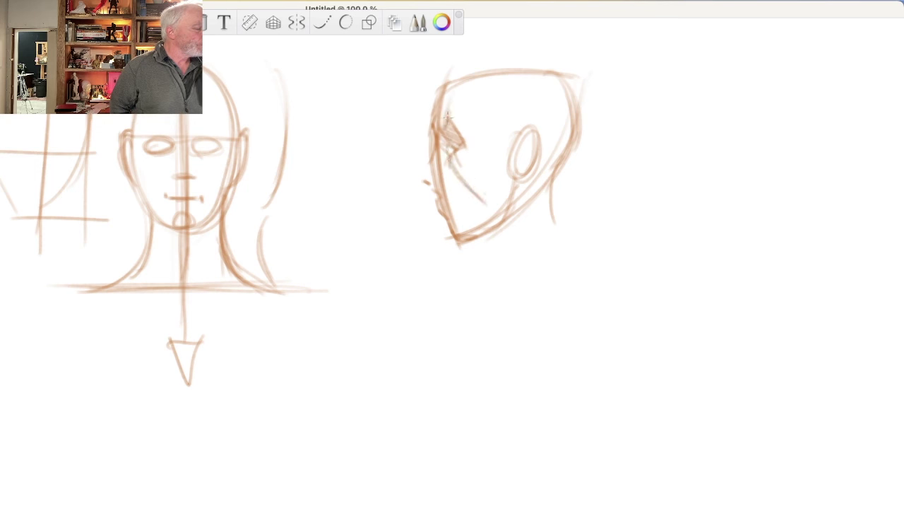
{"action": "left_click_drag", "start_coordinate": [448, 122], "coordinate": [468, 185]}
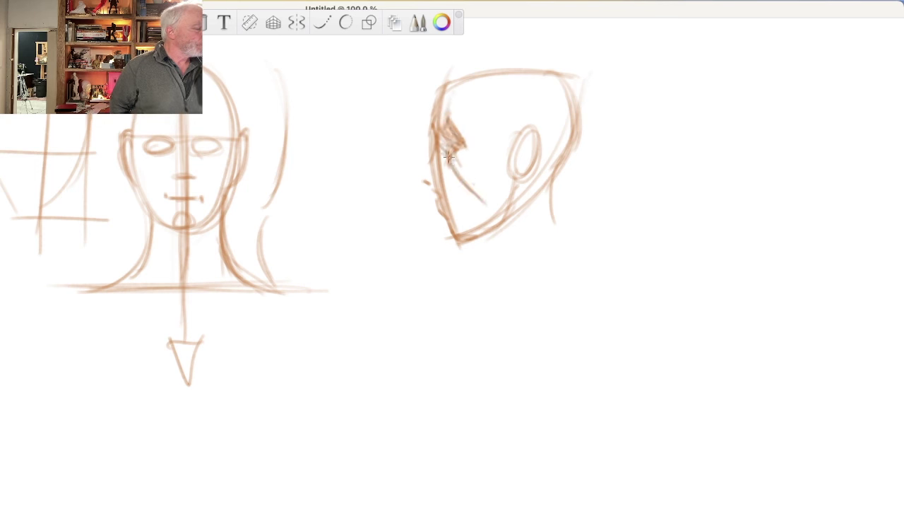
- Hatch the face's front plane, darken the ear, and draw front and back neck lines
{"action": "left_click_drag", "start_coordinate": [430, 149], "coordinate": [472, 202]}
{"action": "left_click_drag", "start_coordinate": [425, 178], "coordinate": [456, 230]}
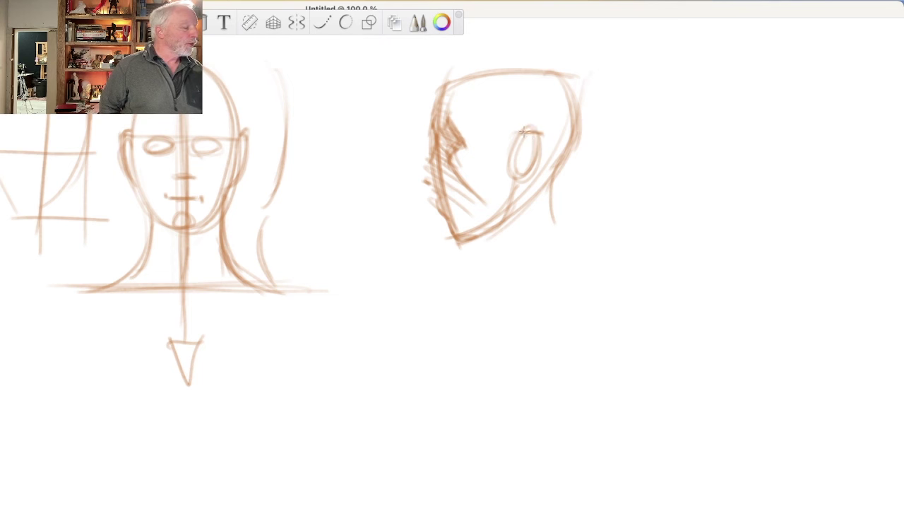
{"action": "mouse_move", "coordinate": [515, 136]}
{"action": "left_mouse_down"}
{"action": "mouse_move", "coordinate": [537, 177]}
{"action": "mouse_move", "coordinate": [507, 176]}
{"action": "mouse_move", "coordinate": [480, 235]}
{"action": "left_mouse_up"}
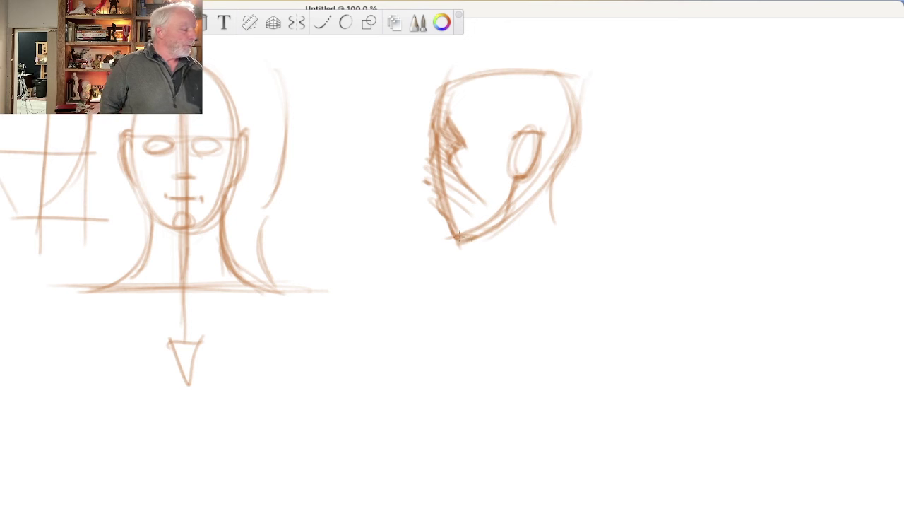
{"action": "left_click_drag", "start_coordinate": [484, 235], "coordinate": [504, 272]}
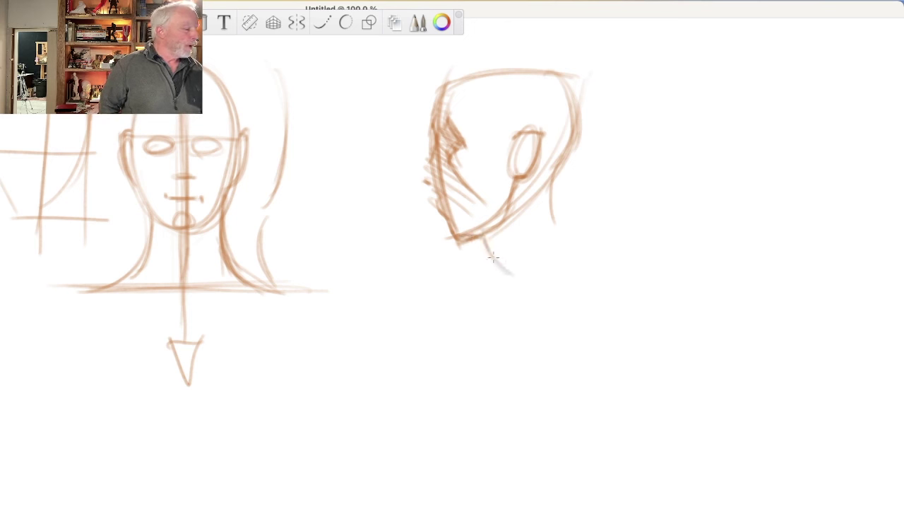
{"action": "left_click_drag", "start_coordinate": [551, 176], "coordinate": [569, 237]}
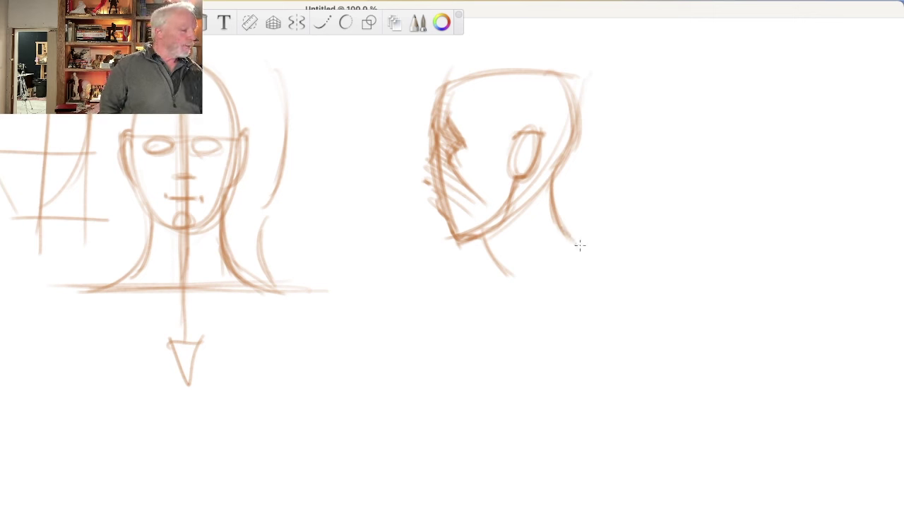
- Draw neck and shoulder curves and a large torso oval below the turned head
{"action": "left_click_drag", "start_coordinate": [583, 247], "coordinate": [622, 350]}
{"action": "left_click_drag", "start_coordinate": [597, 267], "coordinate": [618, 401]}
{"action": "left_click_drag", "start_coordinate": [611, 286], "coordinate": [620, 385]}
{"action": "left_click_drag", "start_coordinate": [564, 250], "coordinate": [460, 336]}
{"action": "left_click_drag", "start_coordinate": [527, 261], "coordinate": [452, 368]}
{"action": "left_click_drag", "start_coordinate": [452, 318], "coordinate": [445, 480]}
{"action": "left_click_drag", "start_coordinate": [551, 501], "coordinate": [618, 339]}
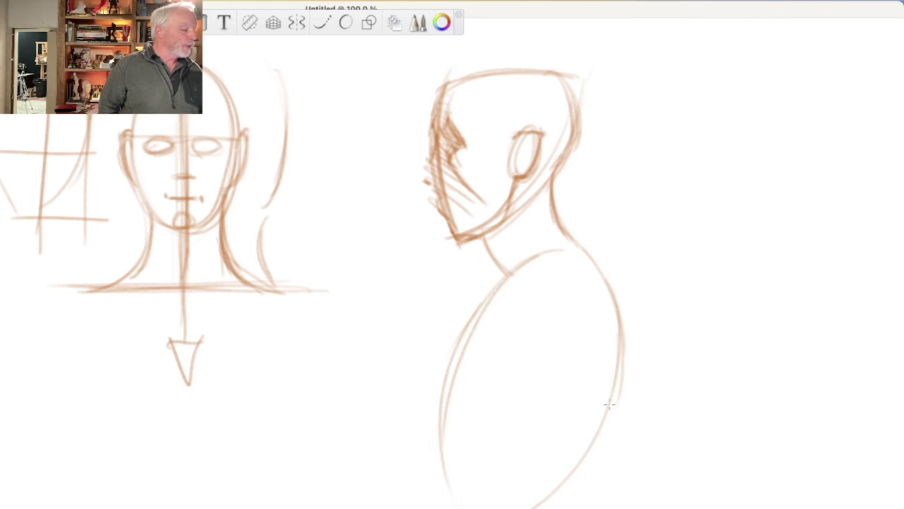
- Reinforce the torso oval's left, right and bottom edges with extra curves
{"action": "left_click_drag", "start_coordinate": [585, 440], "coordinate": [502, 502]}
{"action": "left_click_drag", "start_coordinate": [636, 349], "coordinate": [615, 455]}
{"action": "left_click_drag", "start_coordinate": [452, 343], "coordinate": [438, 423]}
{"action": "left_click_drag", "start_coordinate": [615, 382], "coordinate": [558, 498]}
{"action": "left_click_drag", "start_coordinate": [593, 452], "coordinate": [558, 507]}
{"action": "mouse_move", "coordinate": [438, 452]}
{"action": "left_mouse_down"}
{"action": "mouse_move", "coordinate": [494, 505]}
{"action": "mouse_move", "coordinate": [479, 505]}
{"action": "mouse_move", "coordinate": [495, 505]}
{"action": "left_mouse_up"}
{"action": "left_click_drag", "start_coordinate": [616, 342], "coordinate": [558, 494]}
{"action": "left_click_drag", "start_coordinate": [619, 374], "coordinate": [589, 473]}
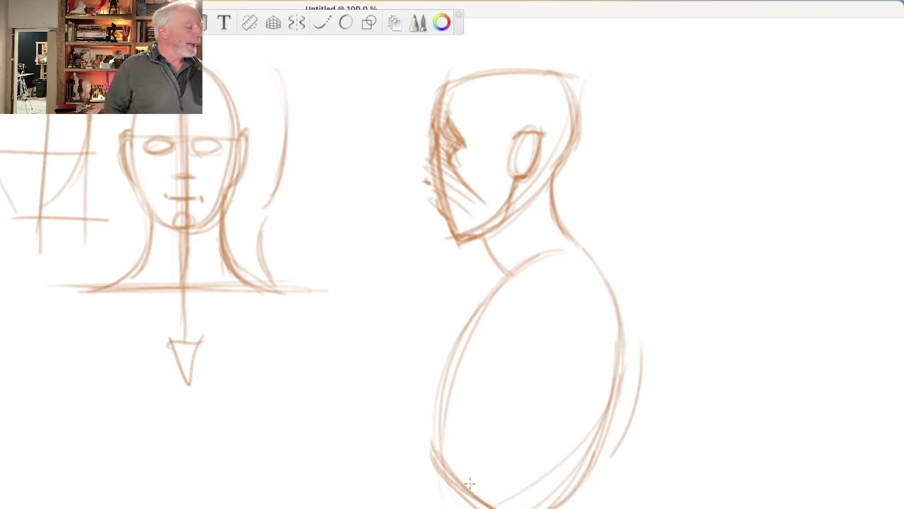
- Hand-letter FLUID and GRACE at the top right of the canvas
{"action": "mouse_move", "coordinate": [604, 42]}
{"action": "left_mouse_down"}
{"action": "mouse_move", "coordinate": [604, 74]}
{"action": "mouse_move", "coordinate": [622, 40]}
{"action": "left_mouse_up"}
{"action": "left_click_drag", "start_coordinate": [605, 55], "coordinate": [649, 66]}
{"action": "left_click_drag", "start_coordinate": [699, 43], "coordinate": [700, 61]}
{"action": "left_click_drag", "start_coordinate": [710, 42], "coordinate": [715, 61]}
{"action": "mouse_move", "coordinate": [671, 84]}
{"action": "left_mouse_down"}
{"action": "mouse_move", "coordinate": [664, 106]}
{"action": "mouse_move", "coordinate": [770, 106]}
{"action": "mouse_move", "coordinate": [756, 86]}
{"action": "left_mouse_up"}
{"action": "left_click_drag", "start_coordinate": [766, 96], "coordinate": [777, 96]}
- Write GESTURAL and ALIVE below GRACE
{"action": "mouse_move", "coordinate": [650, 137]}
{"action": "left_mouse_down"}
{"action": "mouse_move", "coordinate": [657, 163]}
{"action": "mouse_move", "coordinate": [688, 166]}
{"action": "mouse_move", "coordinate": [696, 147]}
{"action": "mouse_move", "coordinate": [710, 163]}
{"action": "left_mouse_up"}
{"action": "left_click_drag", "start_coordinate": [703, 129], "coordinate": [735, 125]}
{"action": "mouse_move", "coordinate": [733, 131]}
{"action": "left_mouse_down"}
{"action": "mouse_move", "coordinate": [735, 152]}
{"action": "mouse_move", "coordinate": [759, 128]}
{"action": "left_mouse_up"}
{"action": "left_click_drag", "start_coordinate": [763, 127], "coordinate": [785, 154]}
{"action": "left_click_drag", "start_coordinate": [799, 126], "coordinate": [801, 148]}
{"action": "mouse_move", "coordinate": [657, 190]}
{"action": "left_mouse_down"}
{"action": "mouse_move", "coordinate": [641, 225]}
{"action": "mouse_move", "coordinate": [671, 212]}
{"action": "left_mouse_up"}
{"action": "left_click_drag", "start_coordinate": [684, 191], "coordinate": [724, 219]}
{"action": "left_click_drag", "start_coordinate": [739, 193], "coordinate": [783, 212]}
- Write and underline MORE, then write LAC below it
{"action": "mouse_move", "coordinate": [657, 258]}
{"action": "left_mouse_down"}
{"action": "mouse_move", "coordinate": [689, 272]}
{"action": "mouse_move", "coordinate": [710, 268]}
{"action": "left_mouse_up"}
{"action": "mouse_move", "coordinate": [514, 32]}
{"action": "left_mouse_down"}
{"action": "mouse_move", "coordinate": [523, 53]}
{"action": "mouse_move", "coordinate": [607, 40]}
{"action": "mouse_move", "coordinate": [593, 46]}
{"action": "left_mouse_up"}
{"action": "mouse_move", "coordinate": [714, 250]}
{"action": "left_mouse_down"}
{"action": "mouse_move", "coordinate": [722, 272]}
{"action": "mouse_move", "coordinate": [770, 261]}
{"action": "mouse_move", "coordinate": [669, 293]}
{"action": "mouse_move", "coordinate": [710, 348]}
{"action": "left_mouse_up"}
{"action": "mouse_move", "coordinate": [728, 309]}
{"action": "left_mouse_down"}
{"action": "mouse_move", "coordinate": [717, 342]}
{"action": "mouse_move", "coordinate": [749, 338]}
{"action": "left_mouse_up"}
{"action": "mouse_move", "coordinate": [777, 298]}
{"action": "left_mouse_down"}
{"action": "mouse_move", "coordinate": [787, 326]}
{"action": "mouse_move", "coordinate": [662, 386]}
{"action": "mouse_move", "coordinate": [703, 441]}
{"action": "left_mouse_up"}
- Underline LAC and write LONG AXIS beneath it
{"action": "left_click_drag", "start_coordinate": [707, 404], "coordinate": [714, 429]}
{"action": "mouse_move", "coordinate": [728, 421]}
{"action": "left_mouse_down"}
{"action": "mouse_move", "coordinate": [748, 400]}
{"action": "mouse_move", "coordinate": [770, 407]}
{"action": "left_mouse_up"}
{"action": "mouse_move", "coordinate": [713, 466]}
{"action": "left_mouse_down"}
{"action": "mouse_move", "coordinate": [701, 505]}
{"action": "mouse_move", "coordinate": [738, 495]}
{"action": "mouse_move", "coordinate": [760, 466]}
{"action": "left_mouse_up"}
{"action": "left_click_drag", "start_coordinate": [749, 452], "coordinate": [771, 486]}
{"action": "left_click_drag", "start_coordinate": [777, 445], "coordinate": [784, 473]}
{"action": "left_click_drag", "start_coordinate": [805, 430], "coordinate": [798, 476]}
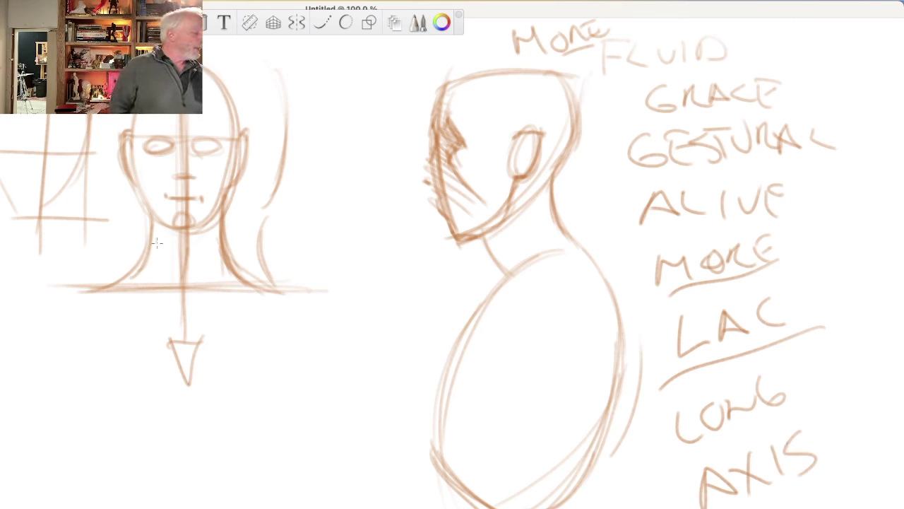
- Redraw the front-view centre axis and darken its head contour and left neck line
{"action": "left_click_drag", "start_coordinate": [183, 224], "coordinate": [182, 283]}
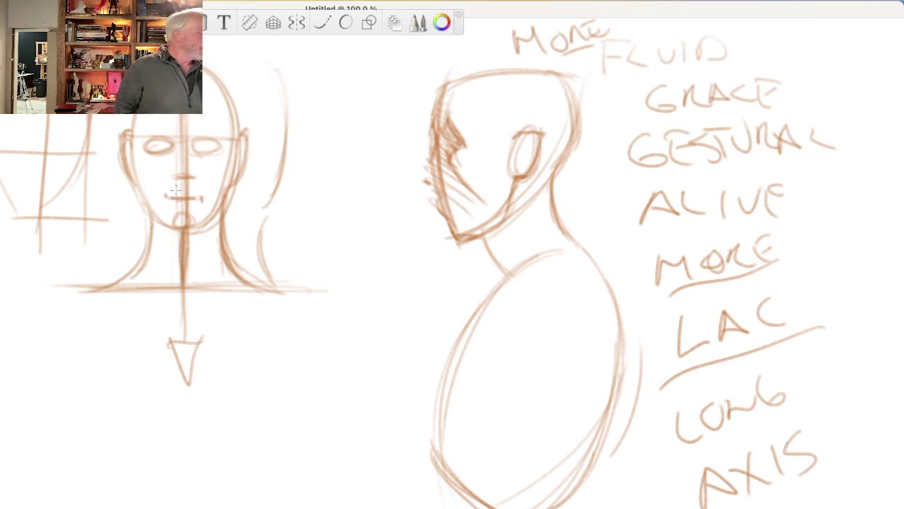
{"action": "left_click_drag", "start_coordinate": [178, 116], "coordinate": [188, 339]}
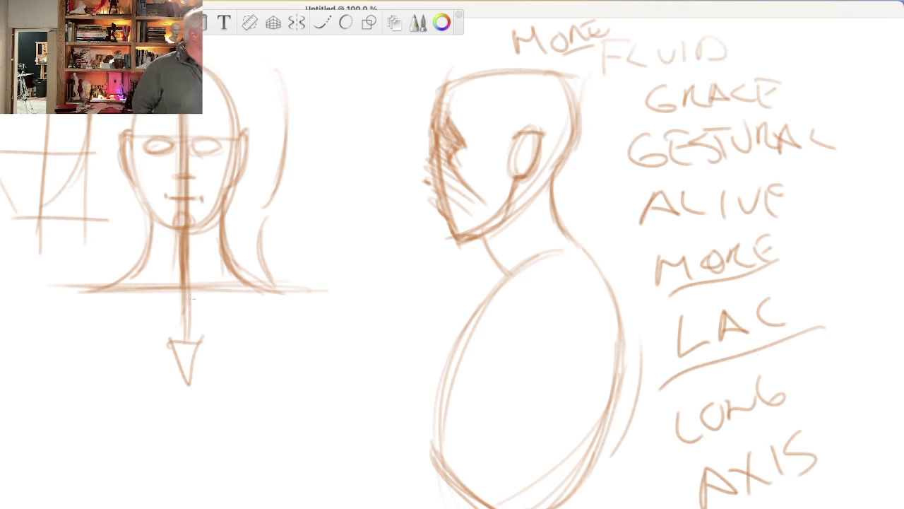
{"action": "left_click_drag", "start_coordinate": [184, 148], "coordinate": [186, 286]}
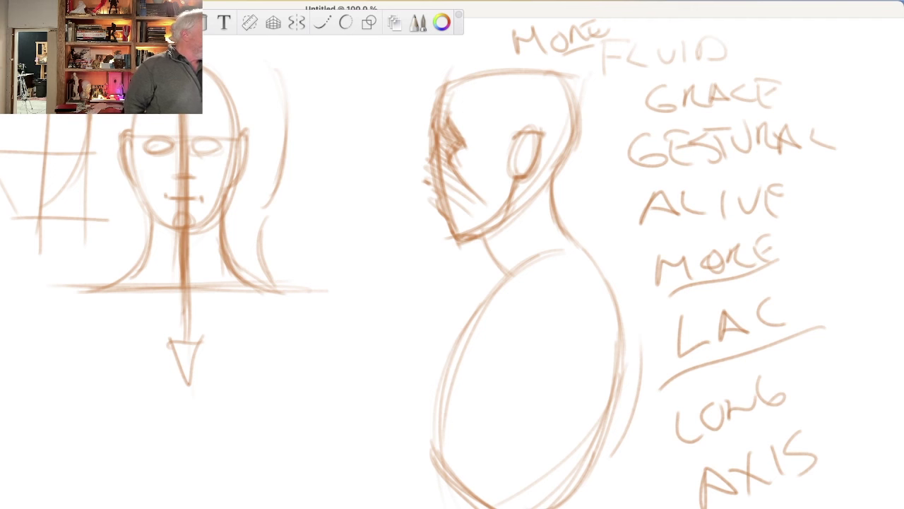
{"action": "left_click_drag", "start_coordinate": [209, 71], "coordinate": [237, 134]}
{"action": "left_click_drag", "start_coordinate": [212, 67], "coordinate": [240, 148]}
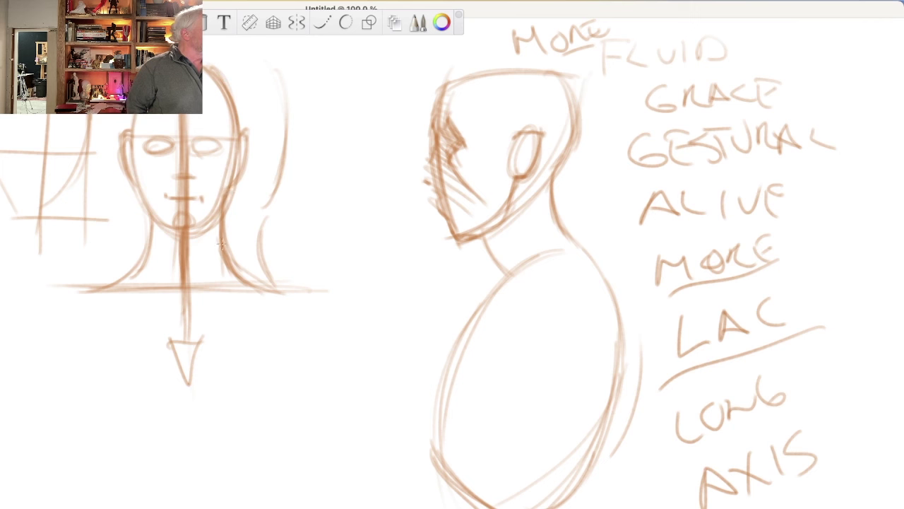
{"action": "left_click_drag", "start_coordinate": [154, 209], "coordinate": [122, 284]}
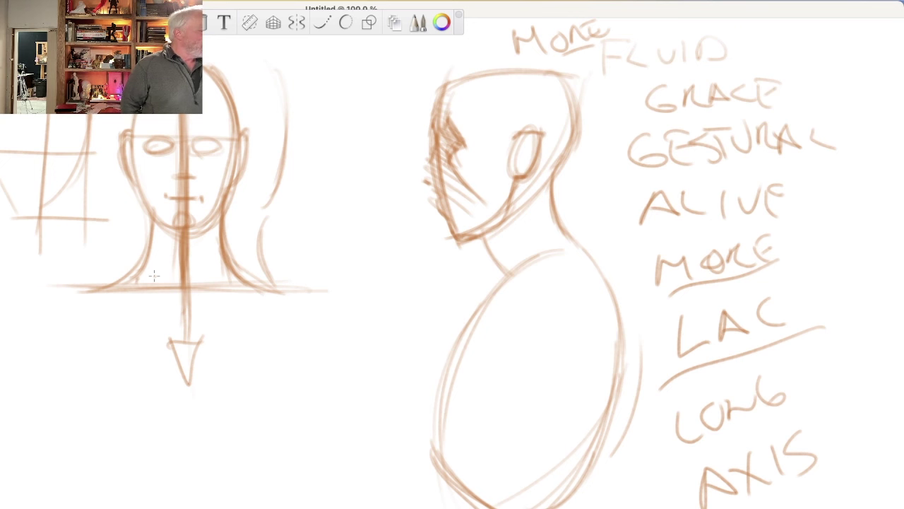
- Shade the front-view head's cheek and reinforce the profile head's chin line
{"action": "left_click_drag", "start_coordinate": [157, 136], "coordinate": [185, 212]}
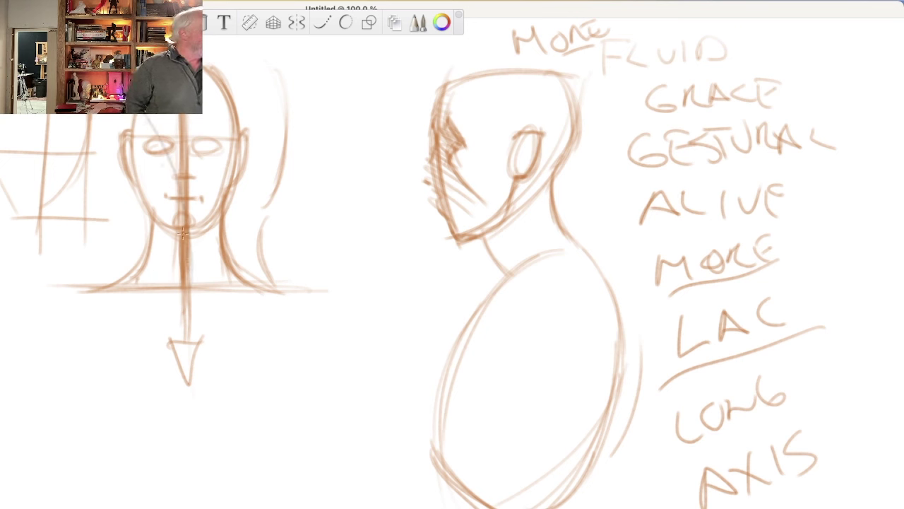
{"action": "left_click_drag", "start_coordinate": [142, 116], "coordinate": [177, 194]}
{"action": "left_click_drag", "start_coordinate": [145, 126], "coordinate": [178, 210]}
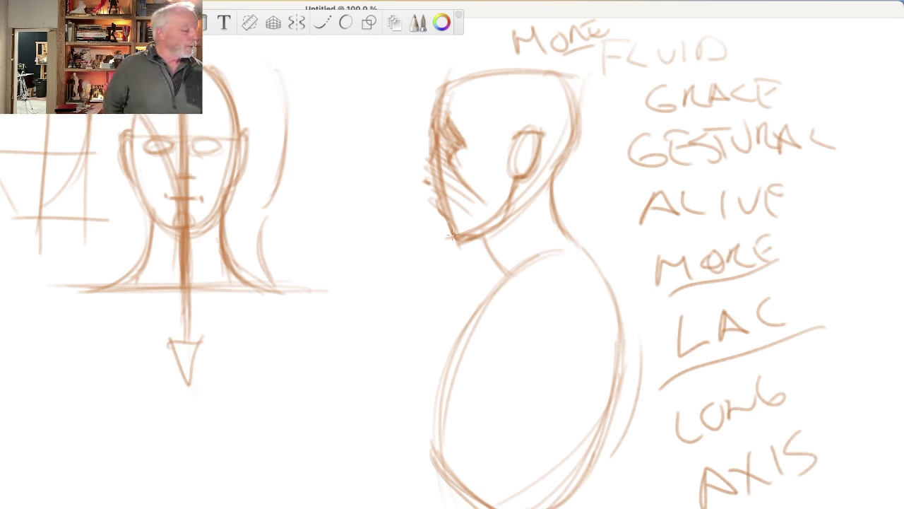
{"action": "left_click_drag", "start_coordinate": [481, 237], "coordinate": [458, 237]}
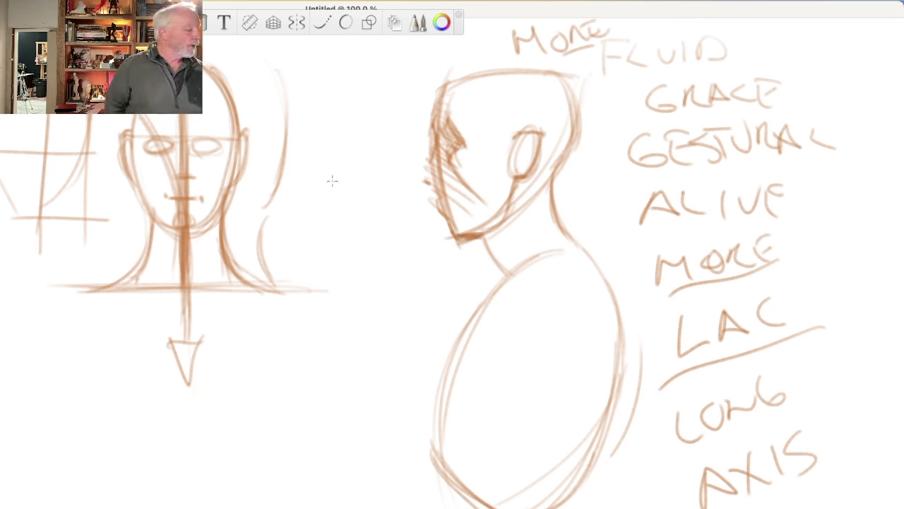
- Draw arrows pointing at the profile head from the left and the right
{"action": "left_click_drag", "start_coordinate": [332, 184], "coordinate": [381, 176]}
{"action": "mouse_move", "coordinate": [368, 169]}
{"action": "left_mouse_down"}
{"action": "mouse_move", "coordinate": [393, 180]}
{"action": "mouse_move", "coordinate": [371, 190]}
{"action": "left_mouse_up"}
{"action": "left_click_drag", "start_coordinate": [636, 185], "coordinate": [597, 182]}
{"action": "left_click_drag", "start_coordinate": [597, 182], "coordinate": [616, 196]}
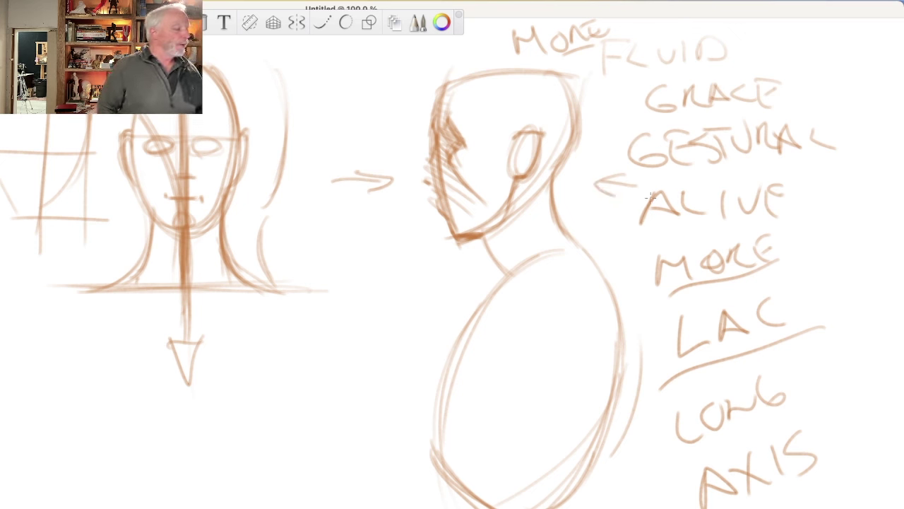
- Darken the profile face contour and sketch an oval below the front view
{"action": "left_click_drag", "start_coordinate": [438, 158], "coordinate": [447, 226]}
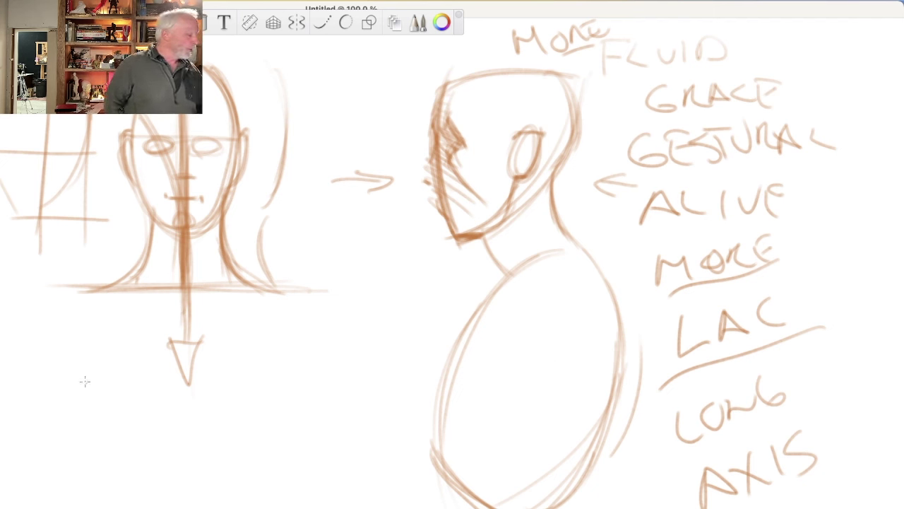
{"action": "left_click_drag", "start_coordinate": [83, 382], "coordinate": [79, 505]}
{"action": "mouse_move", "coordinate": [79, 385]}
{"action": "left_mouse_down"}
{"action": "mouse_move", "coordinate": [205, 424]}
{"action": "mouse_move", "coordinate": [120, 367]}
{"action": "mouse_move", "coordinate": [184, 452]}
{"action": "mouse_move", "coordinate": [179, 361]}
{"action": "mouse_move", "coordinate": [212, 438]}
{"action": "left_mouse_up"}
- Reinforce the lower oval's left edge and add a vertical line and ear inside
{"action": "mouse_move", "coordinate": [106, 360]}
{"action": "left_mouse_down"}
{"action": "mouse_move", "coordinate": [212, 445]}
{"action": "mouse_move", "coordinate": [84, 416]}
{"action": "left_mouse_up"}
{"action": "left_click_drag", "start_coordinate": [79, 385], "coordinate": [77, 502]}
{"action": "left_click_drag", "start_coordinate": [73, 414], "coordinate": [81, 505]}
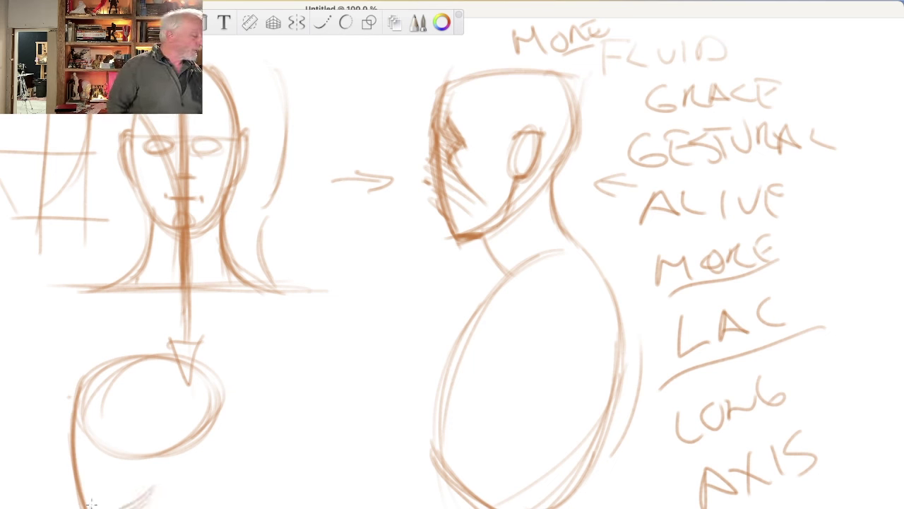
{"action": "left_click_drag", "start_coordinate": [152, 412], "coordinate": [148, 499]}
{"action": "mouse_move", "coordinate": [173, 424]}
{"action": "left_mouse_down"}
{"action": "mouse_move", "coordinate": [162, 462]}
{"action": "mouse_move", "coordinate": [183, 445]}
{"action": "mouse_move", "coordinate": [170, 420]}
{"action": "mouse_move", "coordinate": [149, 498]}
{"action": "left_mouse_up"}
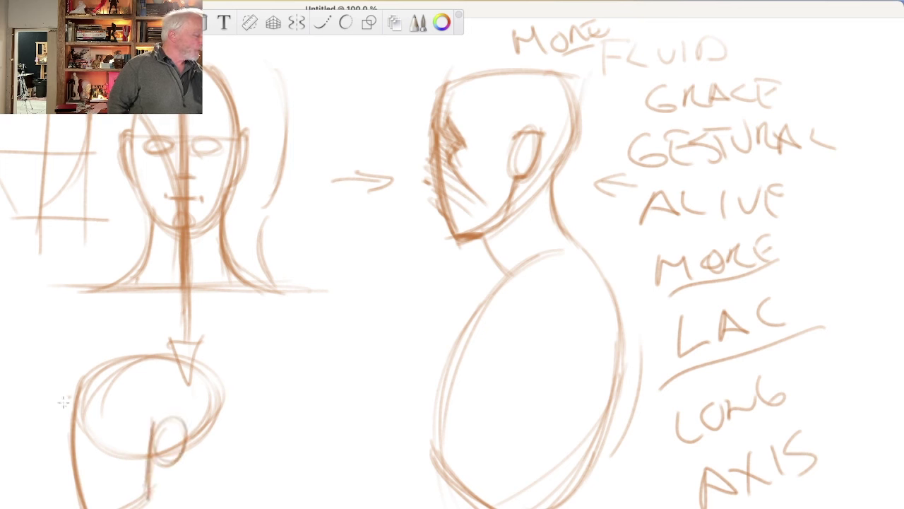
{"action": "left_click_drag", "start_coordinate": [74, 385], "coordinate": [71, 484]}
{"action": "mouse_move", "coordinate": [68, 441]}
{"action": "left_mouse_down"}
{"action": "mouse_move", "coordinate": [84, 504]}
{"action": "mouse_move", "coordinate": [75, 479]}
{"action": "left_mouse_up"}
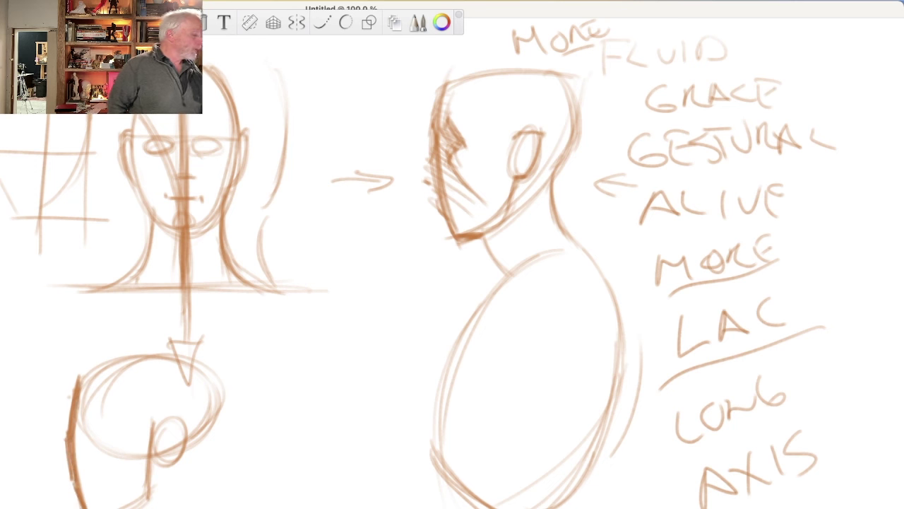
- Box in the lower head's flat top and right side, then clear the canvas
{"action": "left_click_drag", "start_coordinate": [209, 357], "coordinate": [85, 353]}
{"action": "mouse_move", "coordinate": [169, 359]}
{"action": "left_mouse_down"}
{"action": "mouse_move", "coordinate": [106, 359]}
{"action": "mouse_move", "coordinate": [77, 378]}
{"action": "left_mouse_up"}
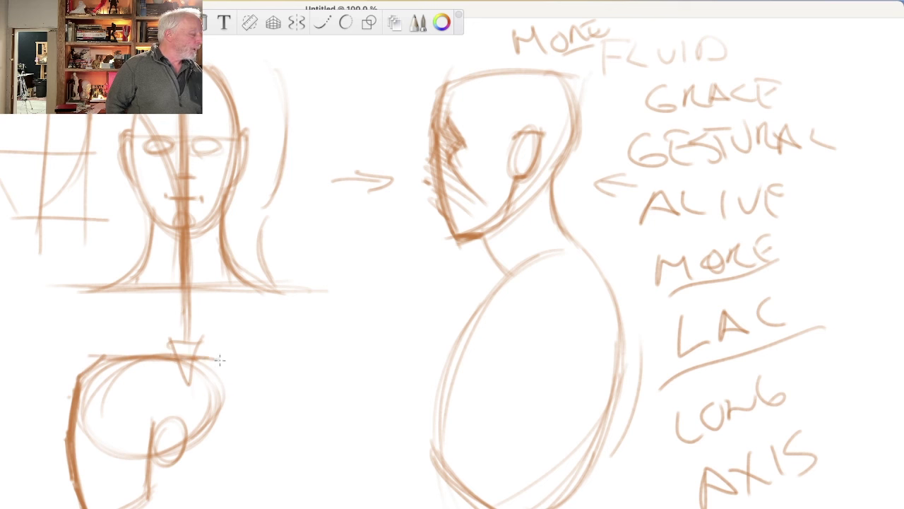
{"action": "left_click_drag", "start_coordinate": [212, 357], "coordinate": [220, 375]}
{"action": "mouse_move", "coordinate": [219, 360]}
{"action": "left_mouse_down"}
{"action": "mouse_move", "coordinate": [219, 446]}
{"action": "mouse_move", "coordinate": [189, 447]}
{"action": "left_mouse_up"}
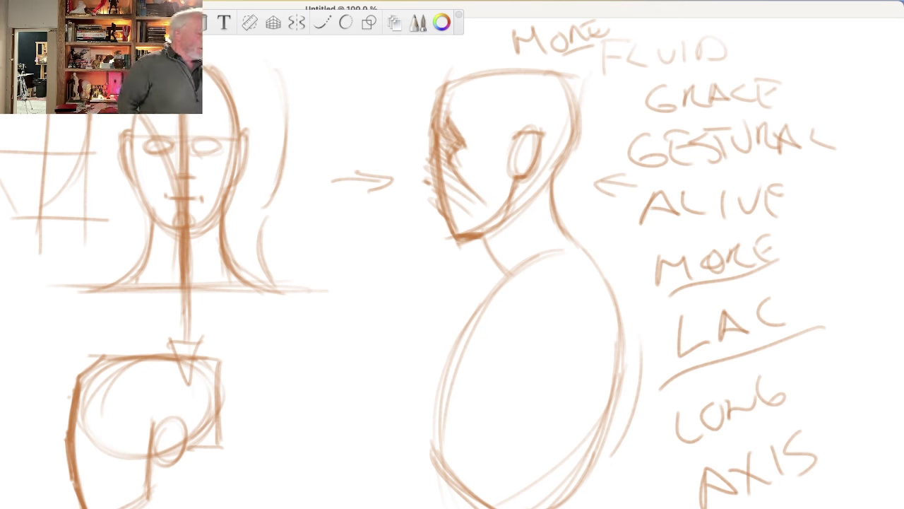
{"action": "key", "text": "Delete"}
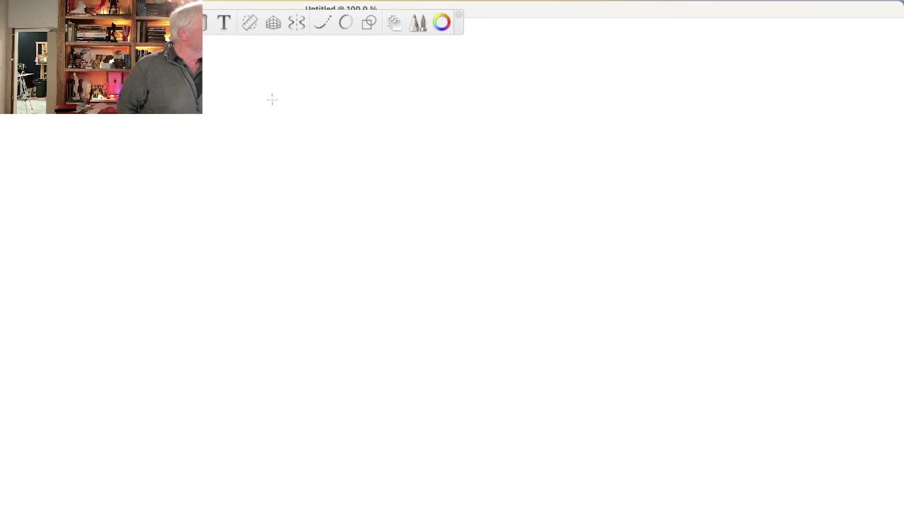
- Write S1, a double-line arrow, and S2 across the top of the page
{"action": "mouse_move", "coordinate": [290, 58]}
{"action": "left_mouse_down"}
{"action": "mouse_move", "coordinate": [300, 88]}
{"action": "mouse_move", "coordinate": [325, 100]}
{"action": "left_mouse_up"}
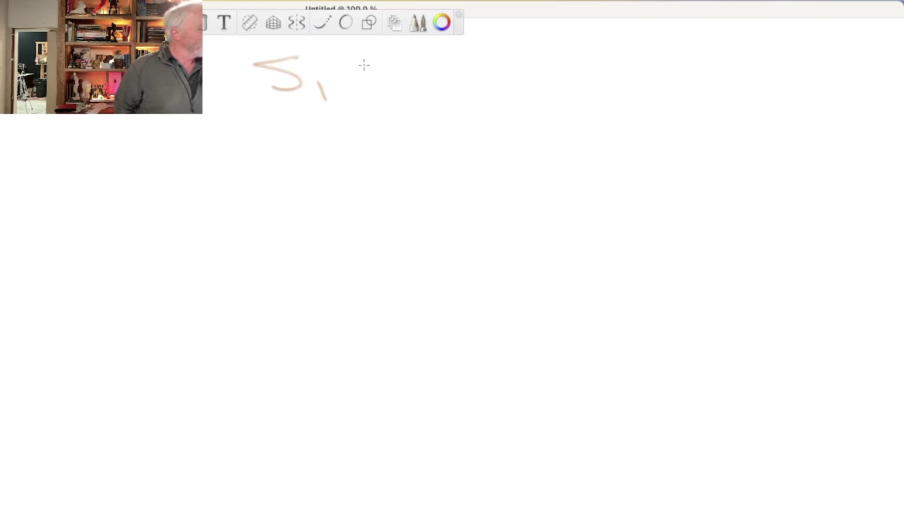
{"action": "left_click_drag", "start_coordinate": [351, 67], "coordinate": [382, 70]}
{"action": "left_click_drag", "start_coordinate": [356, 77], "coordinate": [392, 91]}
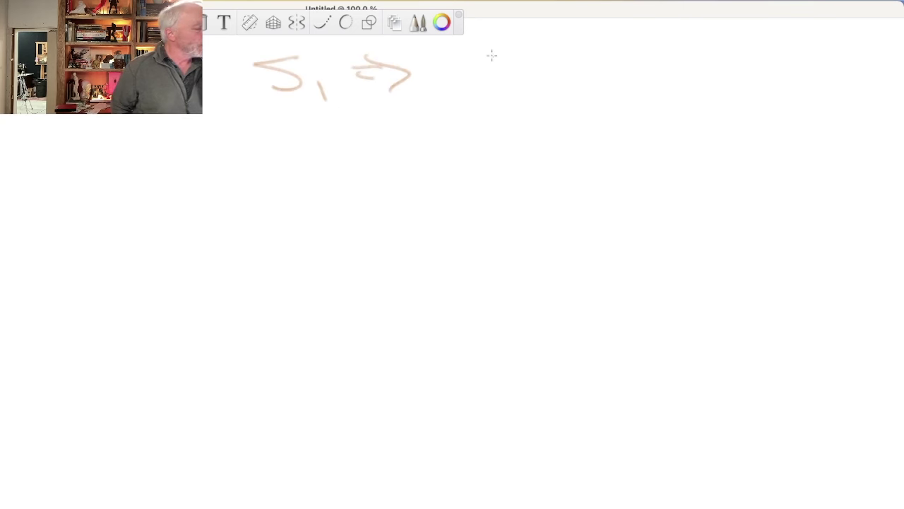
{"action": "mouse_move", "coordinate": [491, 55]}
{"action": "left_mouse_down"}
{"action": "mouse_move", "coordinate": [495, 89]}
{"action": "mouse_move", "coordinate": [554, 96]}
{"action": "left_mouse_up"}
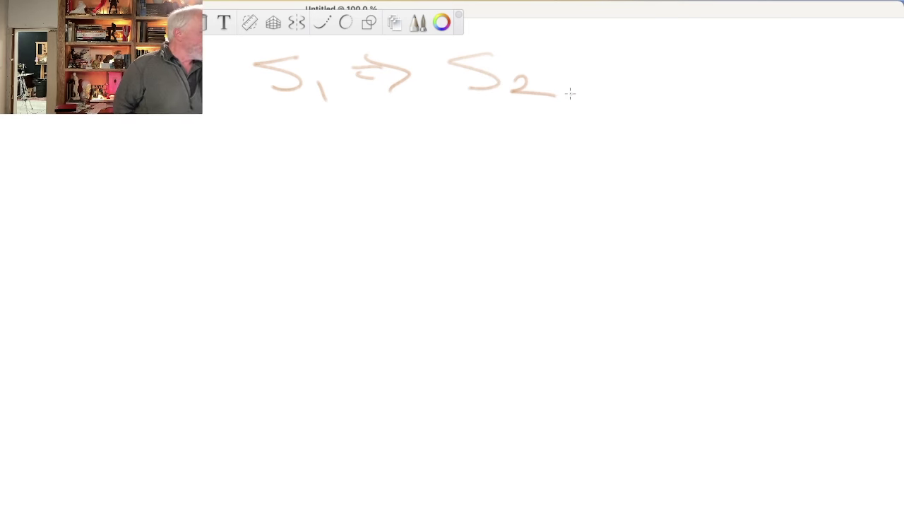
- Sketch the head's top arc, left side and jaw curve down to the chin below S1
{"action": "mouse_move", "coordinate": [312, 140]}
{"action": "left_mouse_down"}
{"action": "mouse_move", "coordinate": [191, 152]}
{"action": "mouse_move", "coordinate": [338, 145]}
{"action": "mouse_move", "coordinate": [199, 157]}
{"action": "mouse_move", "coordinate": [195, 303]}
{"action": "left_mouse_up"}
{"action": "left_click_drag", "start_coordinate": [195, 161], "coordinate": [220, 318]}
{"action": "mouse_move", "coordinate": [201, 219]}
{"action": "left_mouse_down"}
{"action": "mouse_move", "coordinate": [215, 300]}
{"action": "mouse_move", "coordinate": [343, 149]}
{"action": "mouse_move", "coordinate": [221, 314]}
{"action": "left_mouse_up"}
{"action": "left_click_drag", "start_coordinate": [348, 169], "coordinate": [212, 308]}
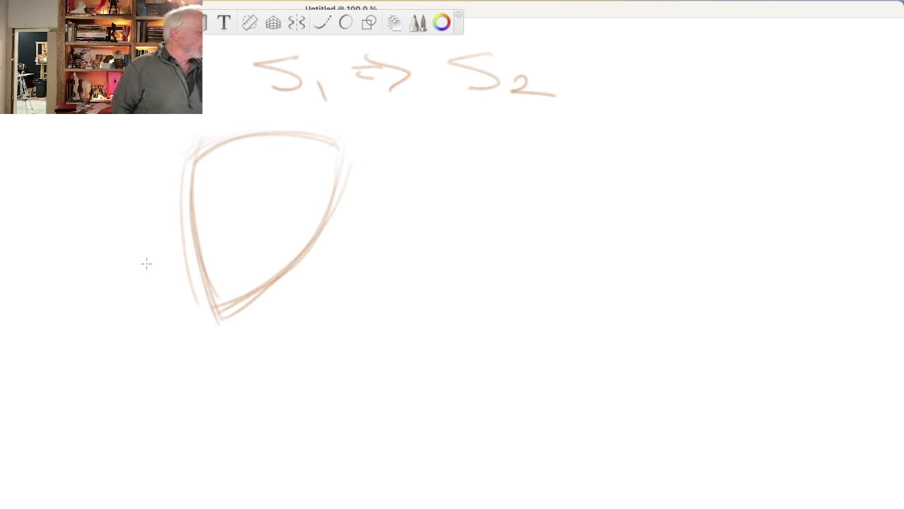
{"action": "left_click_drag", "start_coordinate": [191, 157], "coordinate": [212, 301]}
{"action": "left_click_drag", "start_coordinate": [194, 183], "coordinate": [218, 305]}
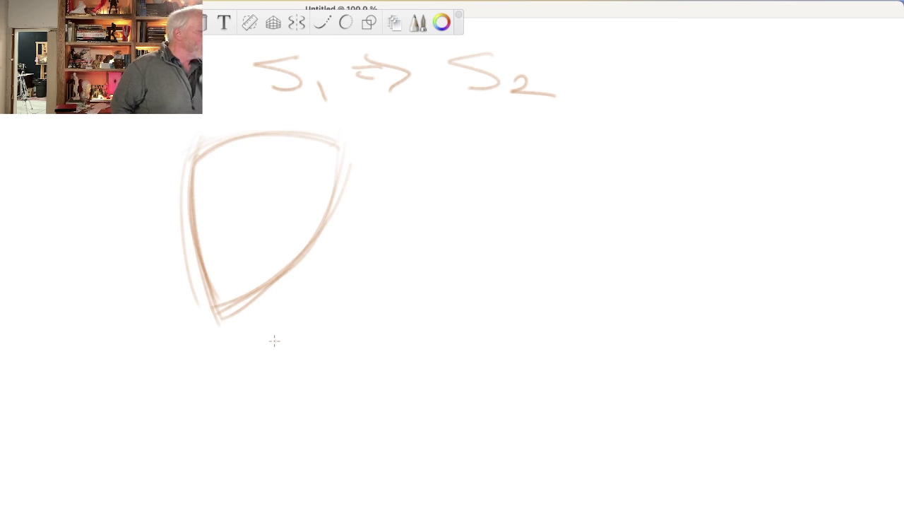
{"action": "left_click_drag", "start_coordinate": [188, 184], "coordinate": [220, 318]}
{"action": "left_click_drag", "start_coordinate": [199, 240], "coordinate": [219, 309]}
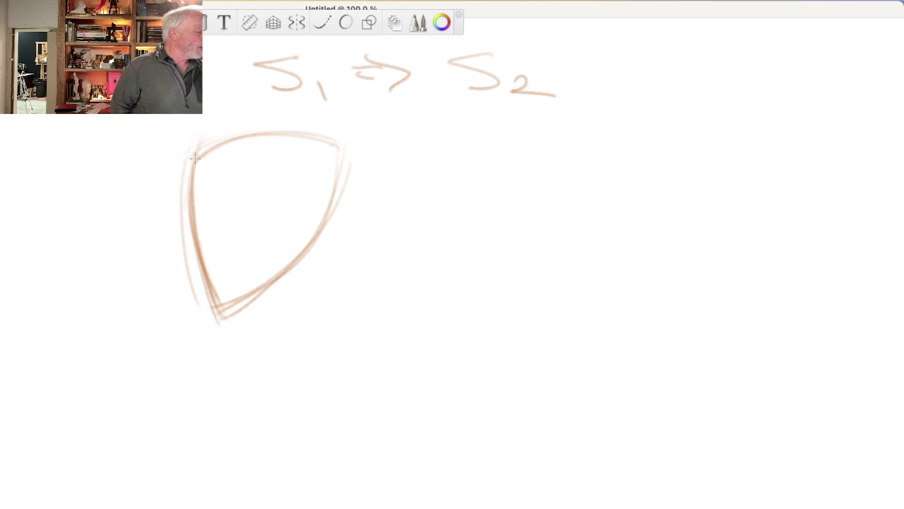
{"action": "mouse_move", "coordinate": [194, 159]}
{"action": "left_mouse_down"}
{"action": "mouse_move", "coordinate": [214, 296]}
{"action": "mouse_move", "coordinate": [246, 295]}
{"action": "left_mouse_up"}
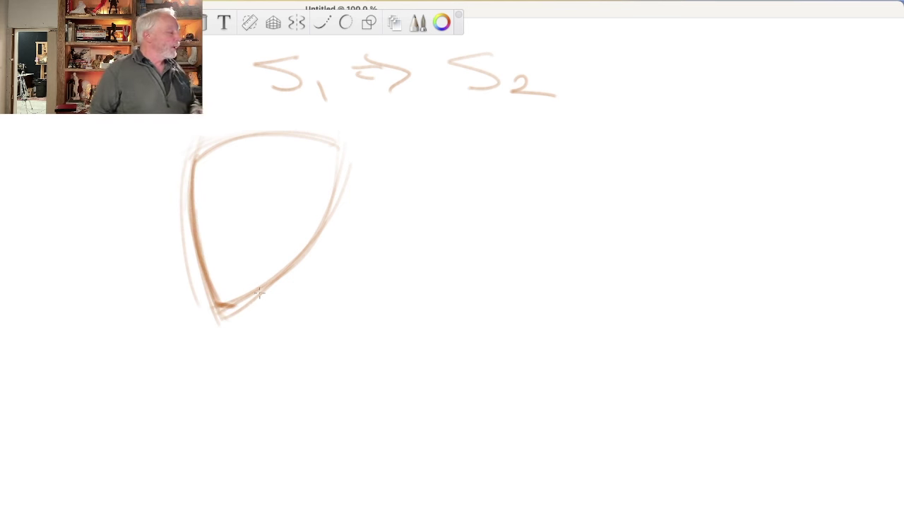
- Darken the head's top and right edges, back-of-neck curve and face edge
{"action": "mouse_move", "coordinate": [306, 136]}
{"action": "left_mouse_down"}
{"action": "mouse_move", "coordinate": [339, 177]}
{"action": "mouse_move", "coordinate": [325, 226]}
{"action": "mouse_move", "coordinate": [329, 267]}
{"action": "left_mouse_up"}
{"action": "left_click_drag", "start_coordinate": [324, 226], "coordinate": [332, 269]}
{"action": "left_click_drag", "start_coordinate": [318, 231], "coordinate": [338, 290]}
{"action": "mouse_move", "coordinate": [188, 160]}
{"action": "left_mouse_down"}
{"action": "mouse_move", "coordinate": [189, 260]}
{"action": "mouse_move", "coordinate": [218, 304]}
{"action": "left_mouse_up"}
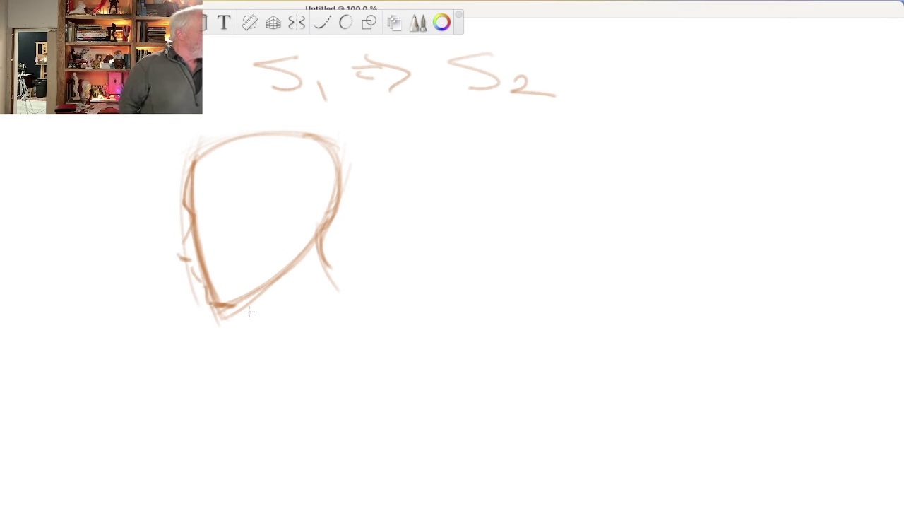
{"action": "mouse_move", "coordinate": [271, 133]}
{"action": "left_mouse_down"}
{"action": "mouse_move", "coordinate": [338, 161]}
{"action": "mouse_move", "coordinate": [340, 190]}
{"action": "left_mouse_up"}
{"action": "mouse_move", "coordinate": [334, 148]}
{"action": "left_mouse_down"}
{"action": "mouse_move", "coordinate": [340, 214]}
{"action": "mouse_move", "coordinate": [331, 286]}
{"action": "left_mouse_up"}
{"action": "left_click_drag", "start_coordinate": [316, 232], "coordinate": [350, 291]}
{"action": "left_click_drag", "start_coordinate": [322, 261], "coordinate": [325, 286]}
{"action": "mouse_move", "coordinate": [198, 141]}
{"action": "left_mouse_down"}
{"action": "mouse_move", "coordinate": [201, 286]}
{"action": "mouse_move", "coordinate": [189, 190]}
{"action": "mouse_move", "coordinate": [211, 302]}
{"action": "mouse_move", "coordinate": [239, 295]}
{"action": "mouse_move", "coordinate": [255, 305]}
{"action": "mouse_move", "coordinate": [276, 357]}
{"action": "left_mouse_up"}
- Add the front neck line and a long curved axis arrow through the head
{"action": "mouse_move", "coordinate": [248, 300]}
{"action": "left_mouse_down"}
{"action": "mouse_move", "coordinate": [288, 347]}
{"action": "mouse_move", "coordinate": [254, 303]}
{"action": "mouse_move", "coordinate": [281, 345]}
{"action": "left_mouse_up"}
{"action": "left_click_drag", "start_coordinate": [327, 266], "coordinate": [348, 299]}
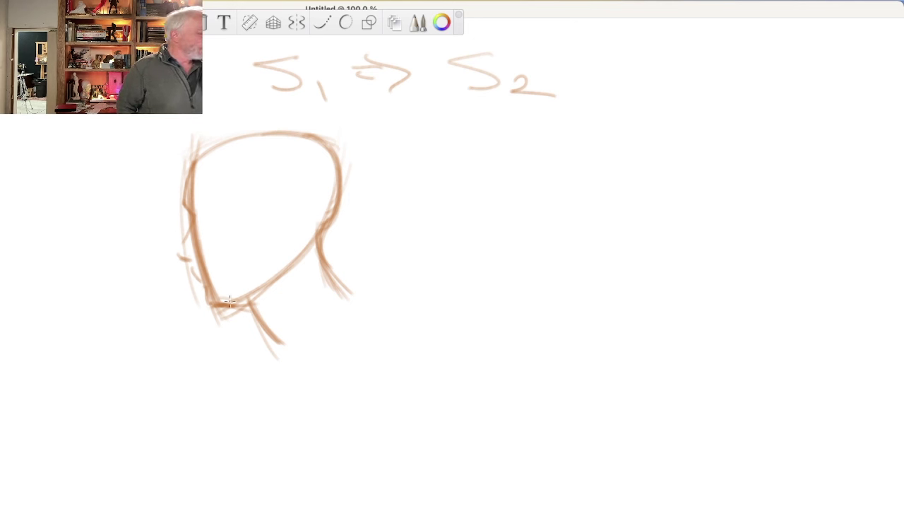
{"action": "mouse_move", "coordinate": [193, 191]}
{"action": "left_mouse_down"}
{"action": "mouse_move", "coordinate": [212, 298]}
{"action": "mouse_move", "coordinate": [246, 298]}
{"action": "left_mouse_up"}
{"action": "mouse_move", "coordinate": [245, 113]}
{"action": "left_mouse_down"}
{"action": "mouse_move", "coordinate": [346, 371]}
{"action": "mouse_move", "coordinate": [344, 358]}
{"action": "left_mouse_up"}
{"action": "mouse_move", "coordinate": [247, 92]}
{"action": "left_mouse_down"}
{"action": "mouse_move", "coordinate": [338, 369]}
{"action": "mouse_move", "coordinate": [361, 387]}
{"action": "left_mouse_up"}
{"action": "mouse_move", "coordinate": [247, 111]}
{"action": "left_mouse_down"}
{"action": "mouse_move", "coordinate": [246, 90]}
{"action": "mouse_move", "coordinate": [255, 112]}
{"action": "left_mouse_up"}
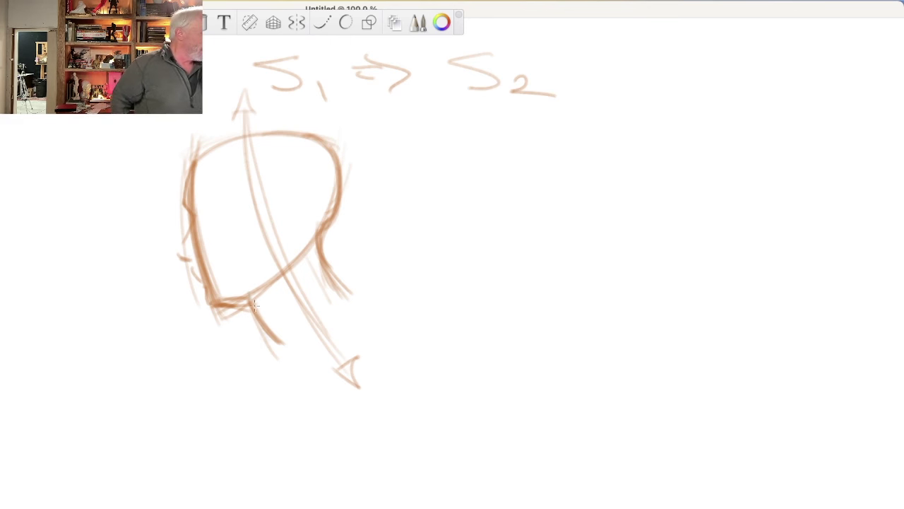
{"action": "left_click_drag", "start_coordinate": [254, 302], "coordinate": [295, 361]}
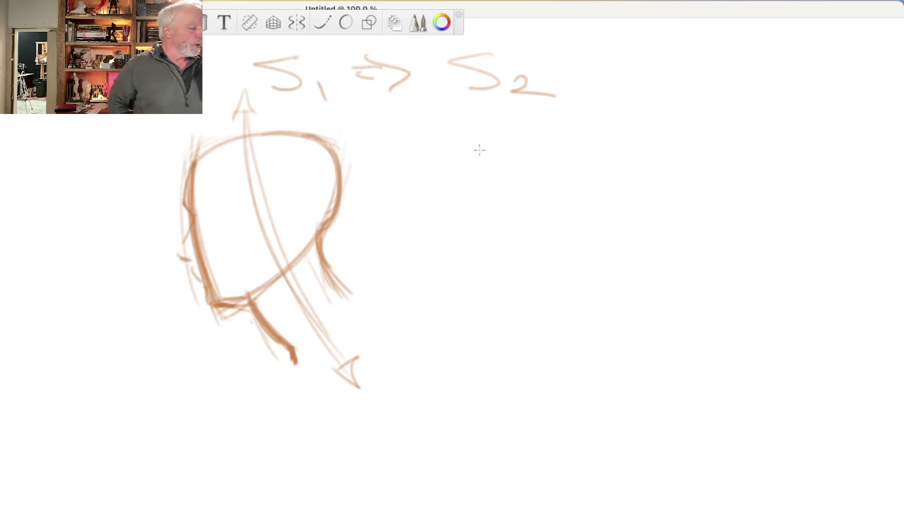
- Sketch the second head's face line, cranium, jaw, nose and eye under S2
{"action": "left_click_drag", "start_coordinate": [470, 164], "coordinate": [471, 187]}
{"action": "mouse_move", "coordinate": [479, 135]}
{"action": "left_mouse_down"}
{"action": "mouse_move", "coordinate": [479, 248]}
{"action": "mouse_move", "coordinate": [486, 237]}
{"action": "left_mouse_up"}
{"action": "mouse_move", "coordinate": [479, 131]}
{"action": "left_mouse_down"}
{"action": "mouse_move", "coordinate": [576, 131]}
{"action": "mouse_move", "coordinate": [494, 230]}
{"action": "left_mouse_up"}
{"action": "left_click_drag", "start_coordinate": [571, 155], "coordinate": [488, 236]}
{"action": "left_click_drag", "start_coordinate": [569, 134], "coordinate": [487, 236]}
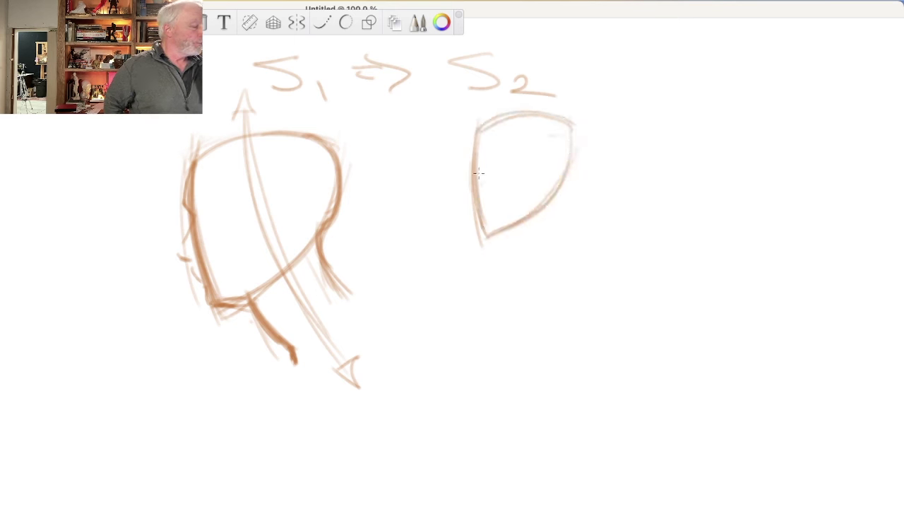
{"action": "left_click_drag", "start_coordinate": [477, 145], "coordinate": [480, 232]}
{"action": "left_click_drag", "start_coordinate": [480, 233], "coordinate": [504, 235]}
{"action": "left_click_drag", "start_coordinate": [470, 163], "coordinate": [474, 194]}
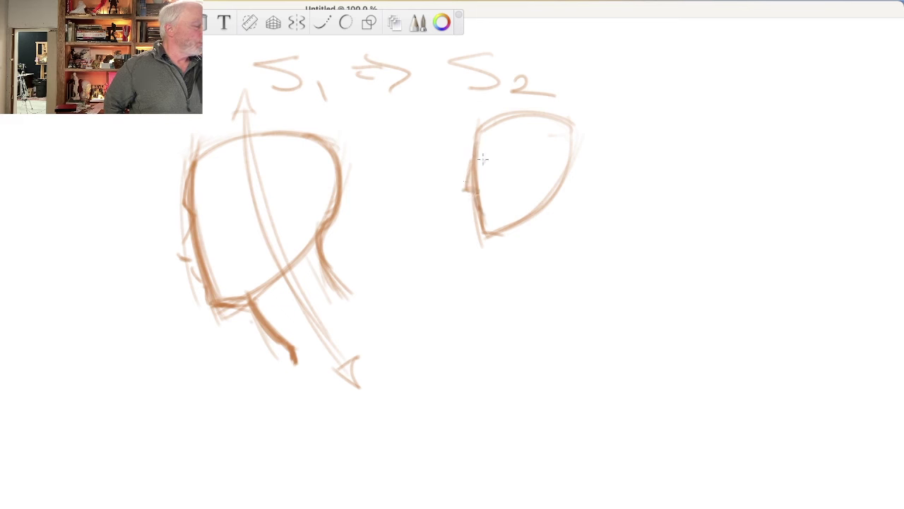
{"action": "left_click_drag", "start_coordinate": [484, 161], "coordinate": [490, 168]}
- Add the back-of-neck line, an ear and the front neck line to the second head
{"action": "left_click_drag", "start_coordinate": [567, 178], "coordinate": [558, 232]}
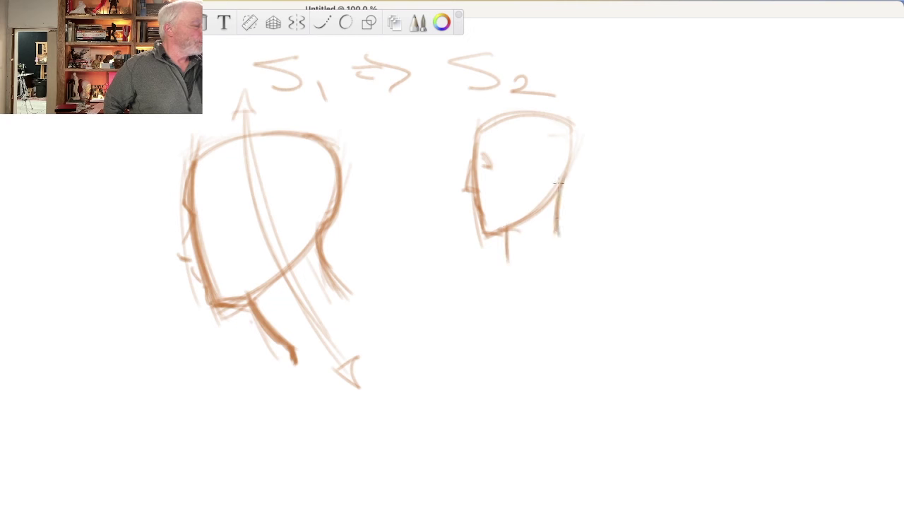
{"action": "mouse_move", "coordinate": [533, 176]}
{"action": "left_mouse_down"}
{"action": "mouse_move", "coordinate": [535, 154]}
{"action": "mouse_move", "coordinate": [537, 189]}
{"action": "mouse_move", "coordinate": [524, 219]}
{"action": "mouse_move", "coordinate": [486, 227]}
{"action": "left_mouse_up"}
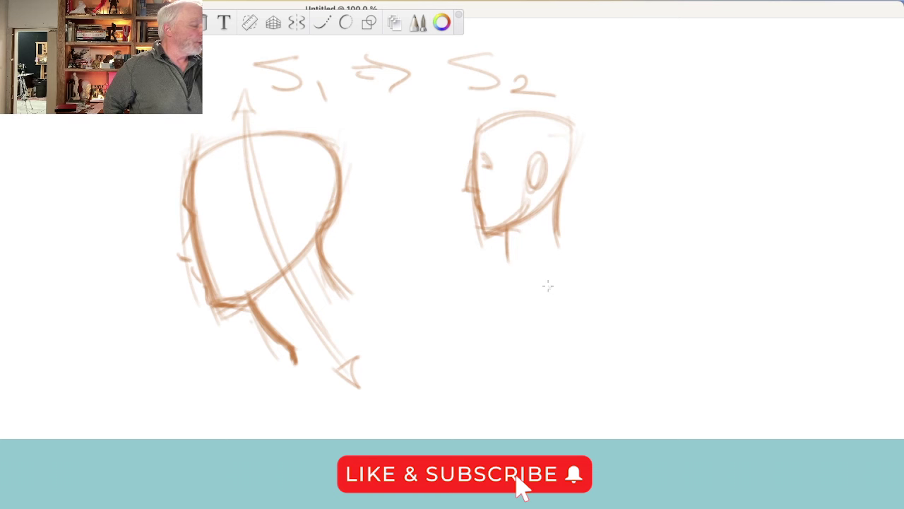
{"action": "mouse_move", "coordinate": [550, 224]}
{"action": "left_mouse_down"}
{"action": "mouse_move", "coordinate": [550, 246]}
{"action": "mouse_move", "coordinate": [510, 265]}
{"action": "left_mouse_up"}
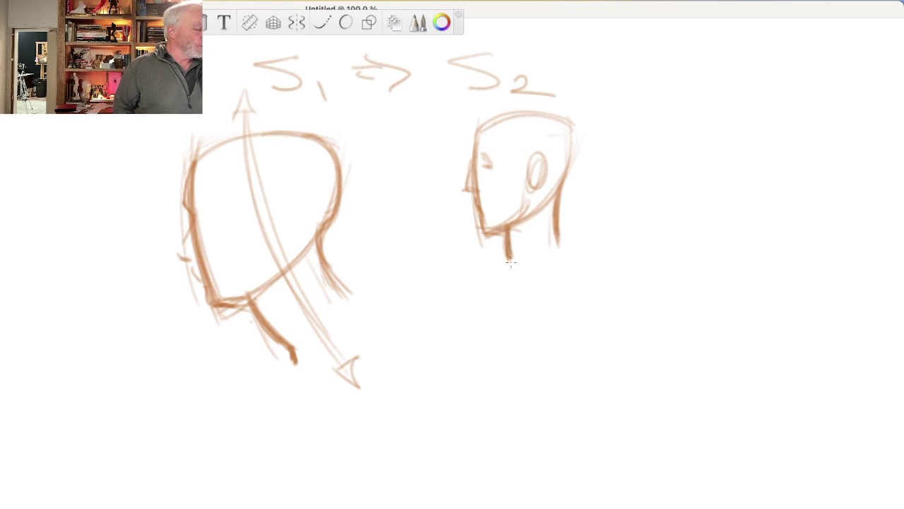
{"action": "mouse_move", "coordinate": [515, 260]}
{"action": "left_mouse_down"}
{"action": "mouse_move", "coordinate": [469, 364]}
{"action": "mouse_move", "coordinate": [472, 348]}
{"action": "left_mouse_up"}
- Sketch the shoulders and torso oval under the second head, then start shading the left head
{"action": "left_click_drag", "start_coordinate": [562, 238], "coordinate": [591, 346]}
{"action": "left_click_drag", "start_coordinate": [574, 273], "coordinate": [565, 395]}
{"action": "left_click_drag", "start_coordinate": [590, 304], "coordinate": [516, 431]}
{"action": "left_click_drag", "start_coordinate": [508, 261], "coordinate": [565, 269]}
{"action": "mouse_move", "coordinate": [495, 282]}
{"action": "left_mouse_down"}
{"action": "mouse_move", "coordinate": [505, 437]}
{"action": "mouse_move", "coordinate": [579, 262]}
{"action": "left_mouse_up"}
{"action": "mouse_move", "coordinate": [488, 297]}
{"action": "left_mouse_down"}
{"action": "mouse_move", "coordinate": [558, 258]}
{"action": "mouse_move", "coordinate": [587, 303]}
{"action": "left_mouse_up"}
{"action": "left_click_drag", "start_coordinate": [568, 244], "coordinate": [589, 375]}
{"action": "left_click_drag", "start_coordinate": [572, 301], "coordinate": [579, 348]}
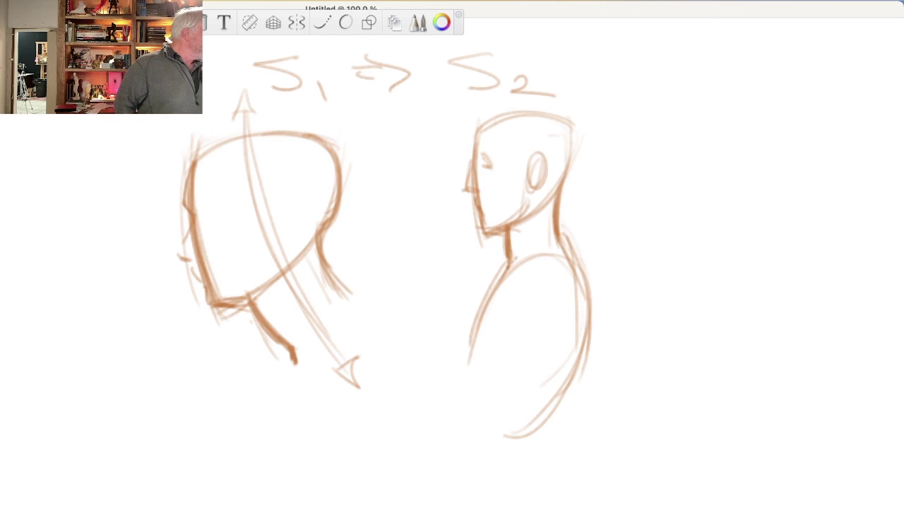
{"action": "left_click_drag", "start_coordinate": [321, 185], "coordinate": [314, 166]}
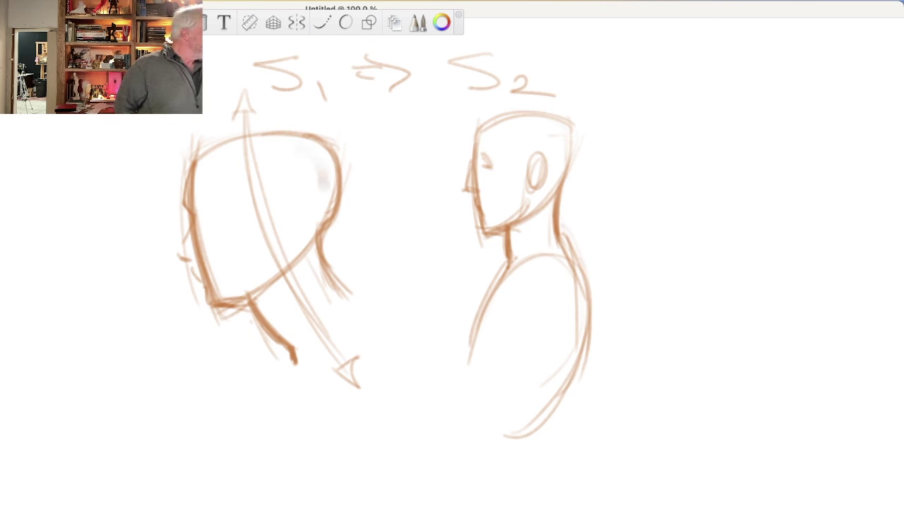
{"action": "mouse_move", "coordinate": [328, 201]}
{"action": "left_mouse_down"}
{"action": "mouse_move", "coordinate": [322, 152]}
{"action": "mouse_move", "coordinate": [289, 141]}
{"action": "mouse_move", "coordinate": [297, 173]}
{"action": "mouse_move", "coordinate": [269, 198]}
{"action": "mouse_move", "coordinate": [261, 226]}
{"action": "mouse_move", "coordinate": [269, 254]}
{"action": "mouse_move", "coordinate": [311, 283]}
{"action": "mouse_move", "coordinate": [254, 282]}
{"action": "mouse_move", "coordinate": [261, 311]}
{"action": "mouse_move", "coordinate": [290, 339]}
{"action": "mouse_move", "coordinate": [311, 279]}
{"action": "mouse_move", "coordinate": [349, 297]}
{"action": "left_mouse_up"}
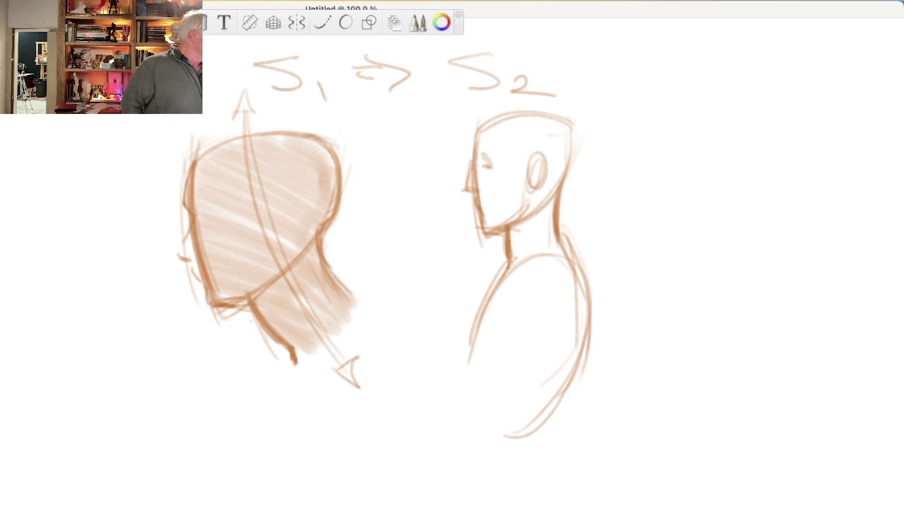
- Paint pink over the left head and the second head's forehead and neck, plus an arrow between the heads
{"action": "mouse_move", "coordinate": [322, 159]}
{"action": "left_mouse_down"}
{"action": "mouse_move", "coordinate": [212, 233]}
{"action": "mouse_move", "coordinate": [192, 191]}
{"action": "mouse_move", "coordinate": [190, 258]}
{"action": "mouse_move", "coordinate": [213, 303]}
{"action": "mouse_move", "coordinate": [234, 226]}
{"action": "mouse_move", "coordinate": [254, 282]}
{"action": "mouse_move", "coordinate": [300, 345]}
{"action": "mouse_move", "coordinate": [275, 241]}
{"action": "mouse_move", "coordinate": [311, 282]}
{"action": "mouse_move", "coordinate": [318, 240]}
{"action": "mouse_move", "coordinate": [344, 322]}
{"action": "mouse_move", "coordinate": [318, 332]}
{"action": "left_mouse_up"}
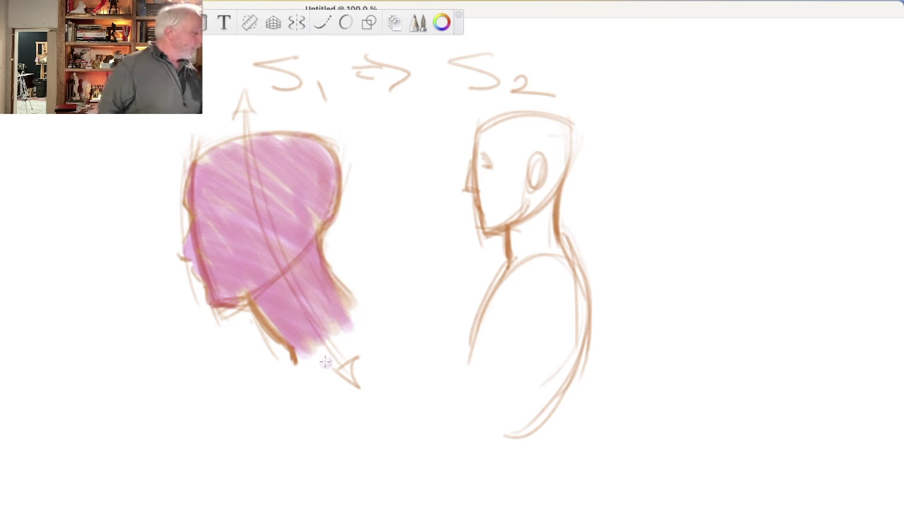
{"action": "mouse_move", "coordinate": [481, 119]}
{"action": "left_mouse_down"}
{"action": "mouse_move", "coordinate": [488, 226]}
{"action": "mouse_move", "coordinate": [512, 223]}
{"action": "mouse_move", "coordinate": [514, 262]}
{"action": "left_mouse_up"}
{"action": "mouse_move", "coordinate": [514, 215]}
{"action": "left_mouse_down"}
{"action": "mouse_move", "coordinate": [515, 267]}
{"action": "mouse_move", "coordinate": [514, 226]}
{"action": "left_mouse_up"}
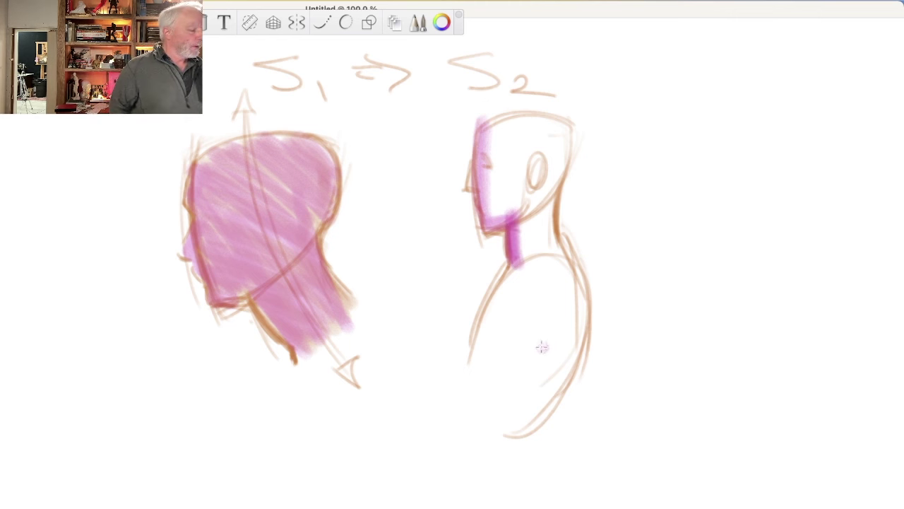
{"action": "mouse_move", "coordinate": [383, 169]}
{"action": "left_mouse_down"}
{"action": "mouse_move", "coordinate": [428, 171]}
{"action": "mouse_move", "coordinate": [421, 195]}
{"action": "left_mouse_up"}
- Darken the left head's back edge down to the neck and across its top-right
{"action": "mouse_move", "coordinate": [317, 138]}
{"action": "left_mouse_down"}
{"action": "mouse_move", "coordinate": [337, 194]}
{"action": "mouse_move", "coordinate": [330, 216]}
{"action": "left_mouse_up"}
{"action": "mouse_move", "coordinate": [336, 183]}
{"action": "left_mouse_down"}
{"action": "mouse_move", "coordinate": [318, 254]}
{"action": "mouse_move", "coordinate": [353, 311]}
{"action": "left_mouse_up"}
{"action": "mouse_move", "coordinate": [316, 242]}
{"action": "left_mouse_down"}
{"action": "mouse_move", "coordinate": [329, 141]}
{"action": "mouse_move", "coordinate": [316, 237]}
{"action": "left_mouse_up"}
{"action": "left_click_drag", "start_coordinate": [317, 268], "coordinate": [347, 307]}
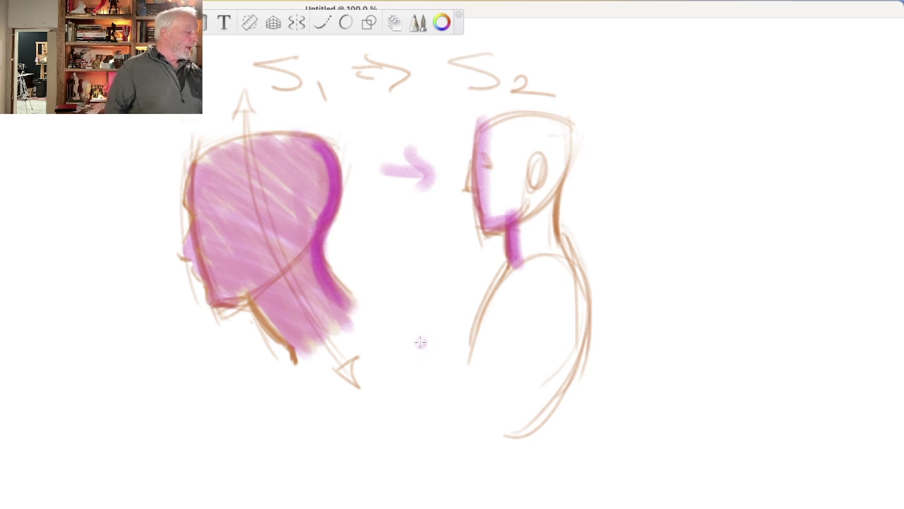
{"action": "left_click_drag", "start_coordinate": [326, 149], "coordinate": [332, 176]}
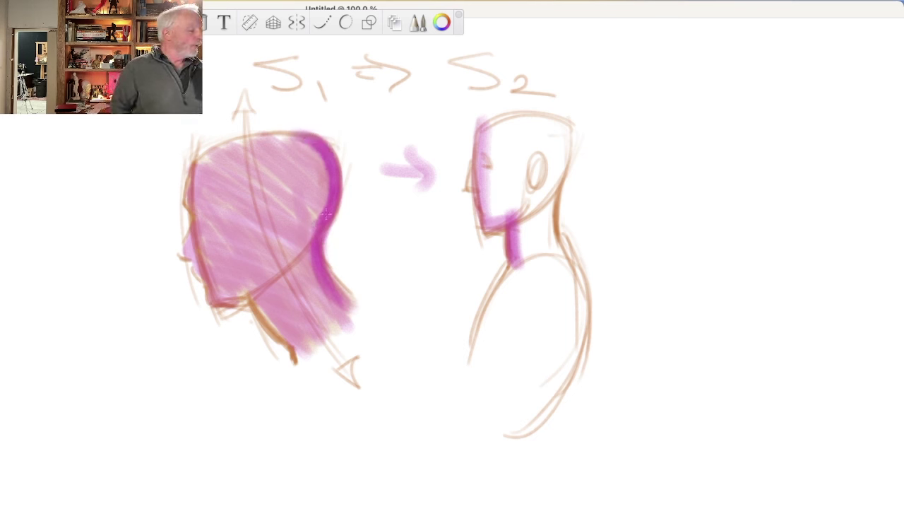
- Darken the right head's back, neck, face and jaw, and shade its top
{"action": "left_click_drag", "start_coordinate": [332, 287], "coordinate": [353, 311]}
{"action": "mouse_move", "coordinate": [562, 119]}
{"action": "left_mouse_down"}
{"action": "mouse_move", "coordinate": [553, 211]}
{"action": "mouse_move", "coordinate": [569, 254]}
{"action": "left_mouse_up"}
{"action": "mouse_move", "coordinate": [558, 212]}
{"action": "left_mouse_down"}
{"action": "mouse_move", "coordinate": [565, 258]}
{"action": "mouse_move", "coordinate": [565, 120]}
{"action": "left_mouse_up"}
{"action": "mouse_move", "coordinate": [480, 138]}
{"action": "left_mouse_down"}
{"action": "mouse_move", "coordinate": [480, 185]}
{"action": "mouse_move", "coordinate": [523, 226]}
{"action": "mouse_move", "coordinate": [526, 275]}
{"action": "left_mouse_up"}
{"action": "left_click_drag", "start_coordinate": [572, 124], "coordinate": [565, 261]}
{"action": "left_click_drag", "start_coordinate": [530, 134], "coordinate": [558, 123]}
{"action": "mouse_move", "coordinate": [487, 120]}
{"action": "left_mouse_down"}
{"action": "mouse_move", "coordinate": [561, 130]}
{"action": "mouse_move", "coordinate": [521, 135]}
{"action": "mouse_move", "coordinate": [541, 251]}
{"action": "mouse_move", "coordinate": [526, 268]}
{"action": "left_mouse_up"}
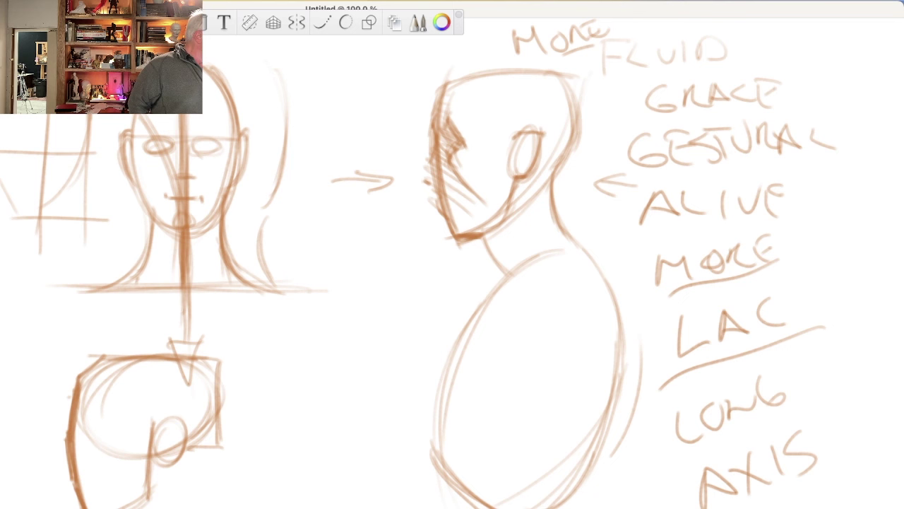
- Trace light-blue curves down both head sides and the hair, along the base line and across the top
{"action": "mouse_move", "coordinate": [208, 70]}
{"action": "left_mouse_down"}
{"action": "mouse_move", "coordinate": [225, 265]}
{"action": "mouse_move", "coordinate": [258, 293]}
{"action": "left_mouse_up"}
{"action": "left_click_drag", "start_coordinate": [209, 74], "coordinate": [227, 254]}
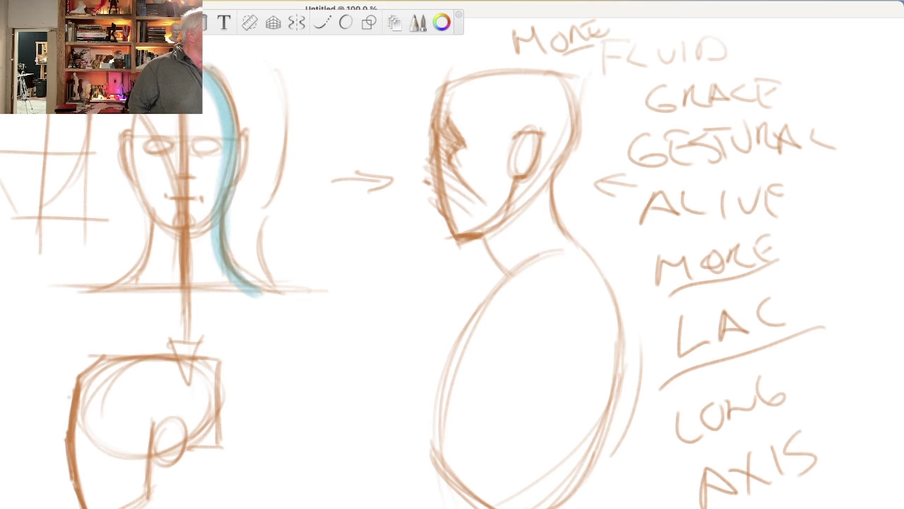
{"action": "mouse_move", "coordinate": [133, 114]}
{"action": "left_mouse_down"}
{"action": "mouse_move", "coordinate": [159, 244]}
{"action": "mouse_move", "coordinate": [121, 286]}
{"action": "mouse_move", "coordinate": [140, 116]}
{"action": "left_mouse_up"}
{"action": "left_click_drag", "start_coordinate": [223, 106], "coordinate": [226, 142]}
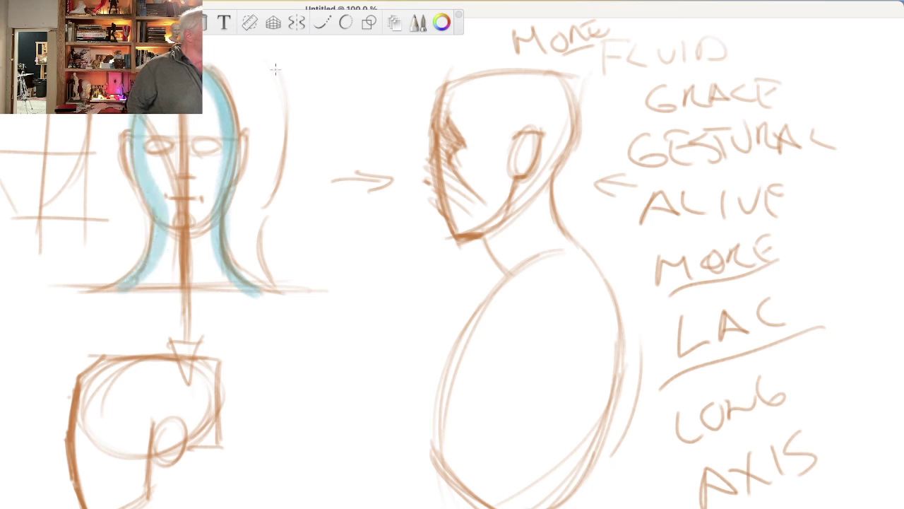
{"action": "mouse_move", "coordinate": [277, 73]}
{"action": "left_mouse_down"}
{"action": "mouse_move", "coordinate": [265, 212]}
{"action": "mouse_move", "coordinate": [282, 296]}
{"action": "mouse_move", "coordinate": [262, 190]}
{"action": "mouse_move", "coordinate": [279, 300]}
{"action": "left_mouse_up"}
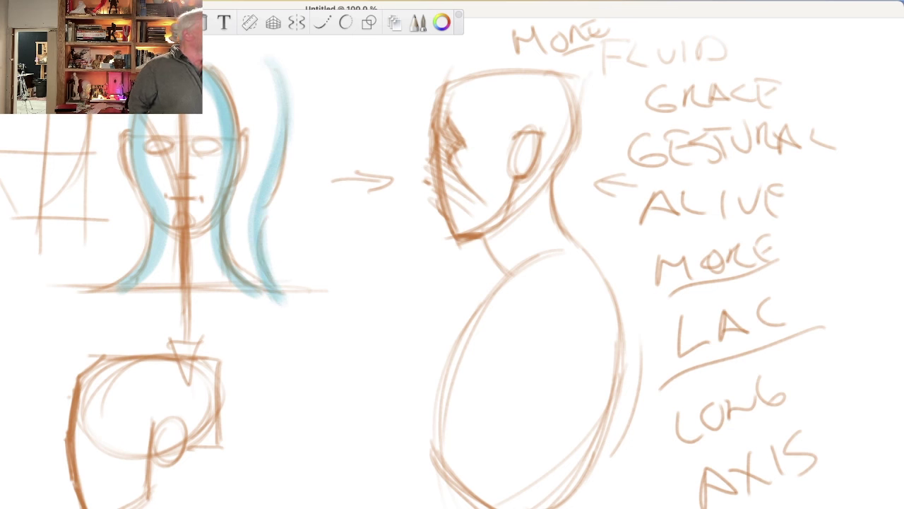
{"action": "mouse_move", "coordinate": [81, 117]}
{"action": "left_mouse_down"}
{"action": "mouse_move", "coordinate": [96, 198]}
{"action": "mouse_move", "coordinate": [92, 289]}
{"action": "left_mouse_up"}
{"action": "left_click_drag", "start_coordinate": [293, 300], "coordinate": [60, 291]}
{"action": "mouse_move", "coordinate": [275, 44]}
{"action": "left_mouse_down"}
{"action": "mouse_move", "coordinate": [205, 49]}
{"action": "mouse_move", "coordinate": [321, 60]}
{"action": "left_mouse_up"}
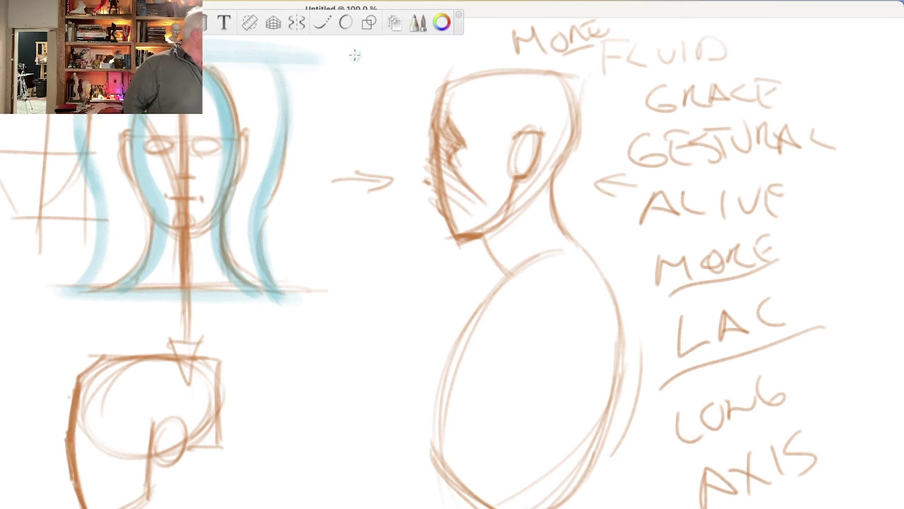
- Clear the canvas, undo back to the shaded S1 ⇒ S2 heads, then delete everything for a blank page
{"action": "key", "text": "ctrl+a"}
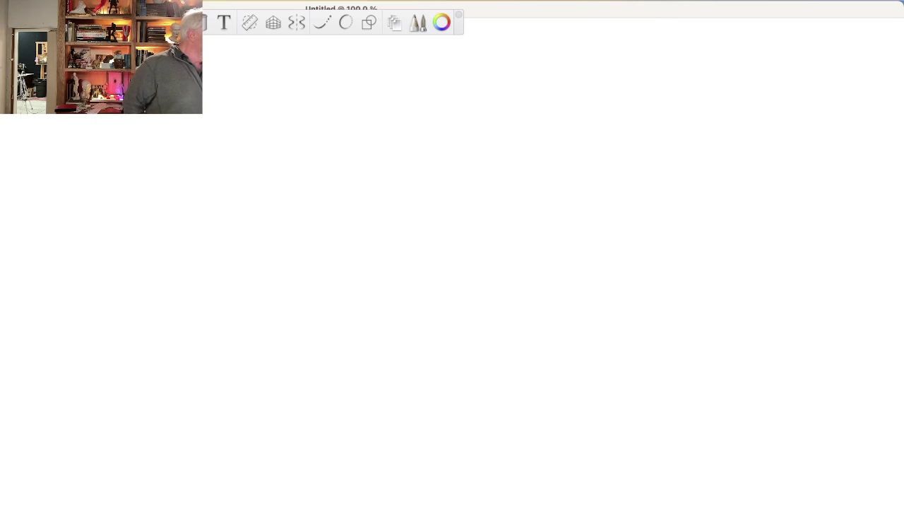
{"action": "key", "text": "ctrl+z"}
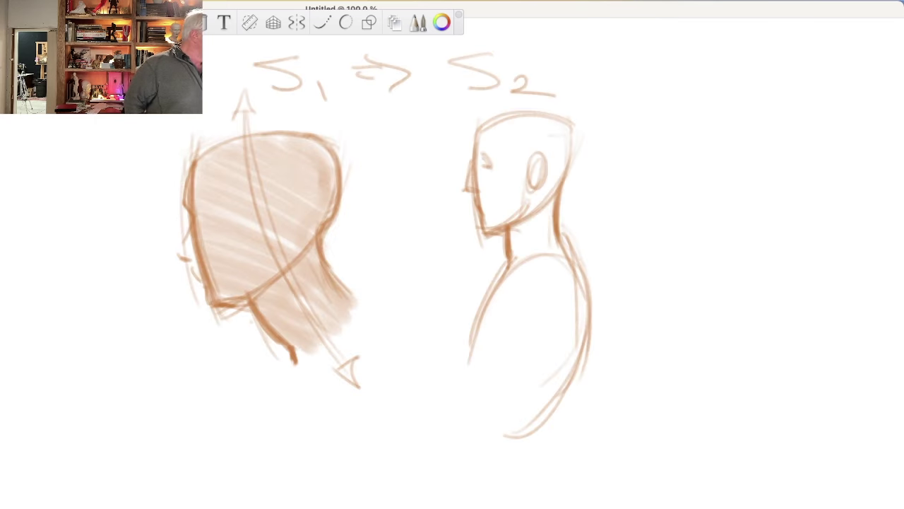
{"action": "key", "text": "ctrl+z"}
{"action": "key", "text": "ctrl+z"}
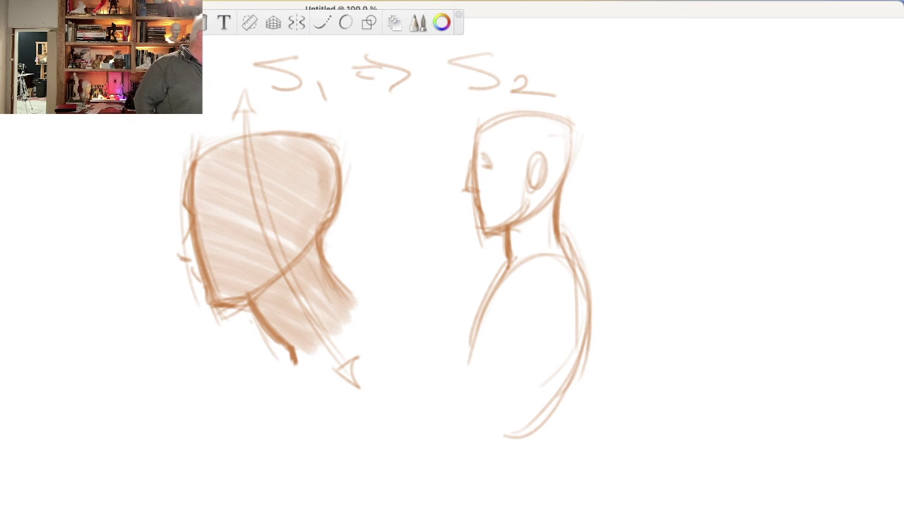
{"action": "key", "text": "ctrl+a"}
{"action": "key", "text": "Delete"}
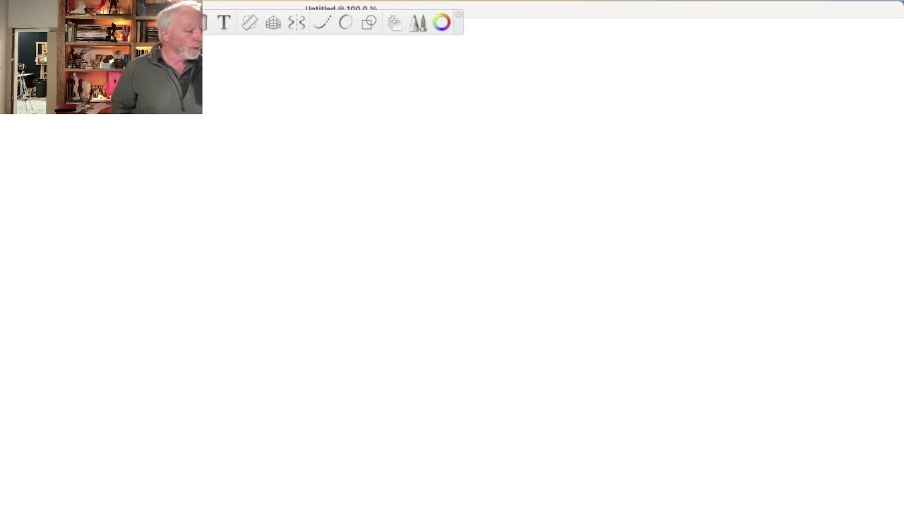
- Narrow the SketchBook window to show the woman's reference photo beside the blank canvas
{"action": "mouse_move", "coordinate": [739, 12]}
{"action": "left_mouse_down"}
{"action": "mouse_move", "coordinate": [371, 15]}
{"action": "mouse_move", "coordinate": [385, 20]}
{"action": "left_mouse_up"}
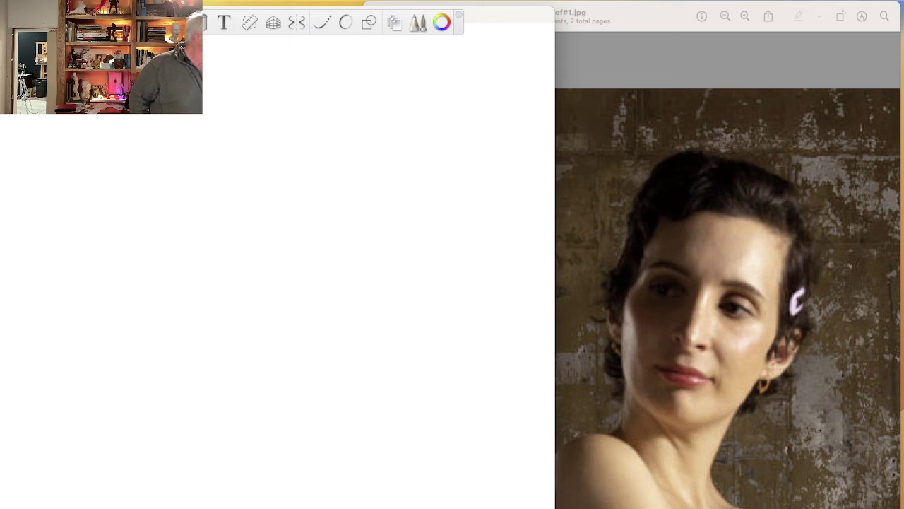
- Draw the tilted head oval's top arc, sides and bottom, reinforcing its edges
{"action": "mouse_move", "coordinate": [14, 173]}
{"action": "left_mouse_down"}
{"action": "mouse_move", "coordinate": [42, 127]}
{"action": "mouse_move", "coordinate": [14, 188]}
{"action": "left_mouse_up"}
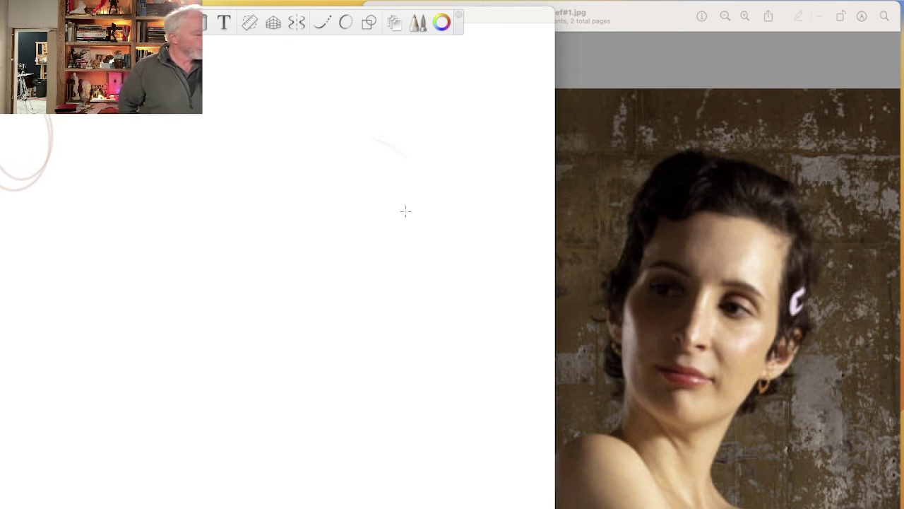
{"action": "left_click_drag", "start_coordinate": [264, 141], "coordinate": [429, 205]}
{"action": "left_click_drag", "start_coordinate": [326, 117], "coordinate": [424, 165]}
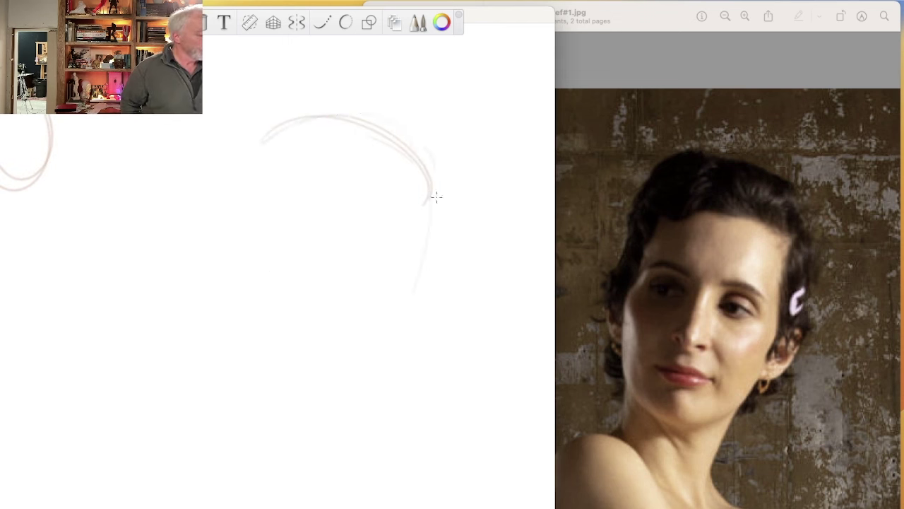
{"action": "left_click_drag", "start_coordinate": [424, 205], "coordinate": [396, 339]}
{"action": "left_click_drag", "start_coordinate": [423, 262], "coordinate": [353, 399]}
{"action": "left_click_drag", "start_coordinate": [429, 212], "coordinate": [417, 297]}
{"action": "left_click_drag", "start_coordinate": [275, 131], "coordinate": [234, 198]}
{"action": "left_click_drag", "start_coordinate": [258, 149], "coordinate": [217, 332]}
{"action": "left_click_drag", "start_coordinate": [227, 226], "coordinate": [233, 339]}
{"action": "mouse_move", "coordinate": [240, 392]}
{"action": "left_mouse_down"}
{"action": "mouse_move", "coordinate": [325, 414]}
{"action": "mouse_move", "coordinate": [301, 414]}
{"action": "left_mouse_up"}
{"action": "mouse_move", "coordinate": [385, 339]}
{"action": "left_mouse_down"}
{"action": "mouse_move", "coordinate": [304, 417]}
{"action": "mouse_move", "coordinate": [281, 400]}
{"action": "left_mouse_up"}
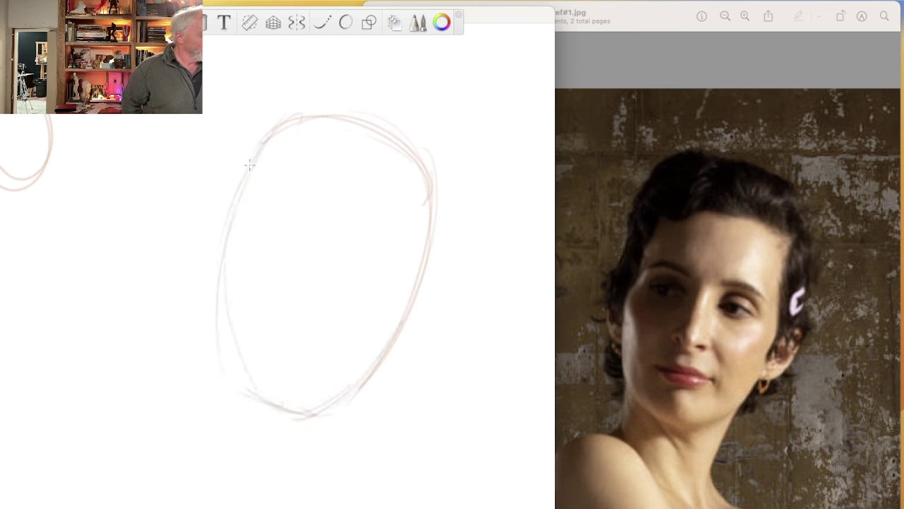
{"action": "left_click_drag", "start_coordinate": [227, 244], "coordinate": [223, 357]}
- Add the tilted centre line, an ear hint, the curved brow line and the eye sockets
{"action": "mouse_move", "coordinate": [272, 420]}
{"action": "left_mouse_down"}
{"action": "mouse_move", "coordinate": [346, 128]}
{"action": "mouse_move", "coordinate": [274, 406]}
{"action": "left_mouse_up"}
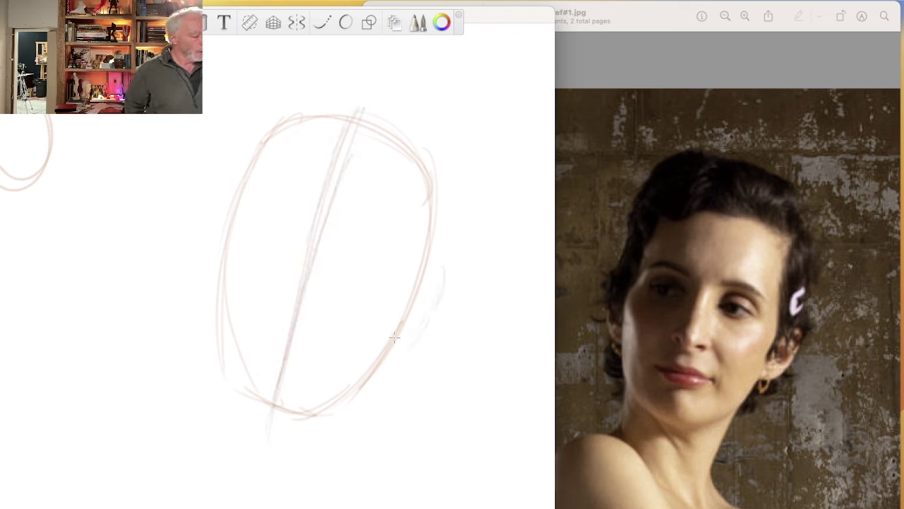
{"action": "left_click_drag", "start_coordinate": [441, 274], "coordinate": [408, 339]}
{"action": "mouse_move", "coordinate": [212, 282]}
{"action": "left_mouse_down"}
{"action": "mouse_move", "coordinate": [224, 201]}
{"action": "mouse_move", "coordinate": [212, 286]}
{"action": "left_mouse_up"}
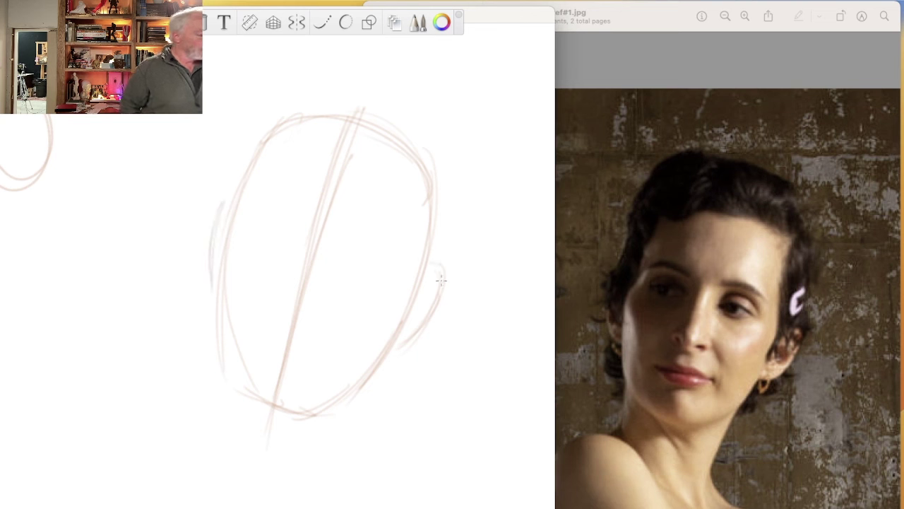
{"action": "mouse_move", "coordinate": [284, 199]}
{"action": "left_mouse_down"}
{"action": "mouse_move", "coordinate": [406, 245]}
{"action": "mouse_move", "coordinate": [377, 221]}
{"action": "left_mouse_up"}
{"action": "mouse_move", "coordinate": [250, 194]}
{"action": "left_mouse_down"}
{"action": "mouse_move", "coordinate": [385, 226]}
{"action": "mouse_move", "coordinate": [293, 197]}
{"action": "left_mouse_up"}
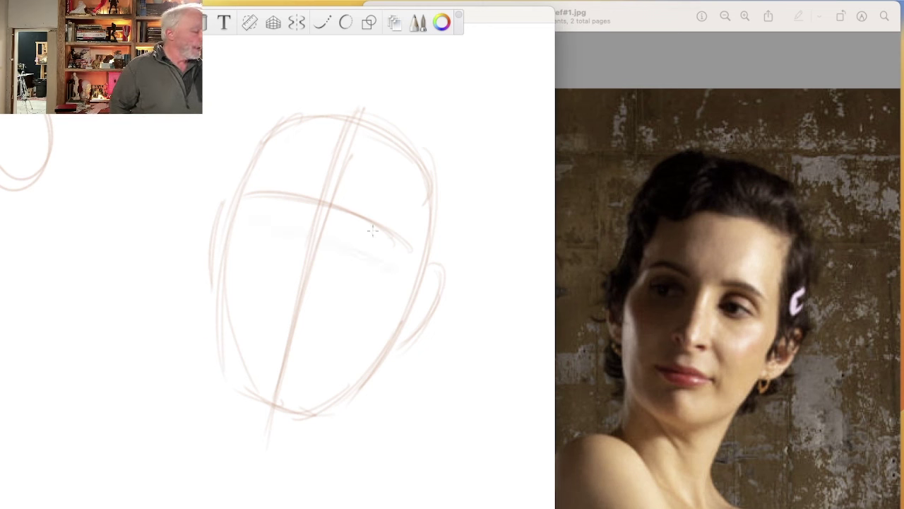
{"action": "left_click_drag", "start_coordinate": [343, 255], "coordinate": [396, 272]}
{"action": "left_click_drag", "start_coordinate": [339, 233], "coordinate": [395, 247]}
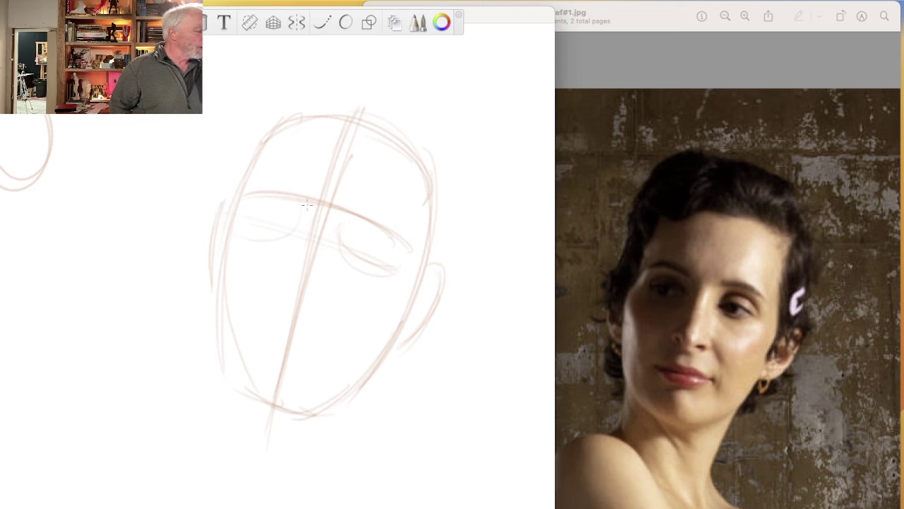
{"action": "left_click_drag", "start_coordinate": [247, 237], "coordinate": [304, 226]}
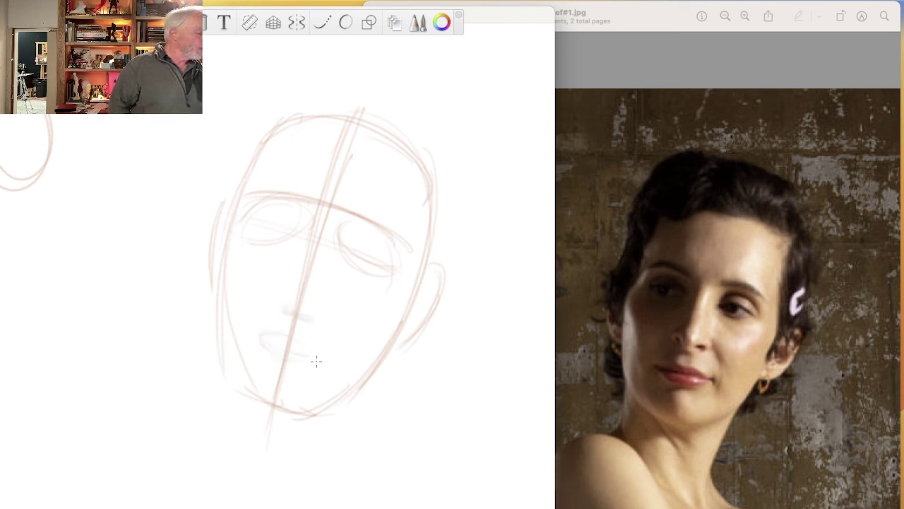
- Sketch the lower lip, mouth oval, chin and the left jaw and cheek line
{"action": "left_click_drag", "start_coordinate": [327, 359], "coordinate": [262, 337]}
{"action": "left_click_drag", "start_coordinate": [302, 343], "coordinate": [318, 353]}
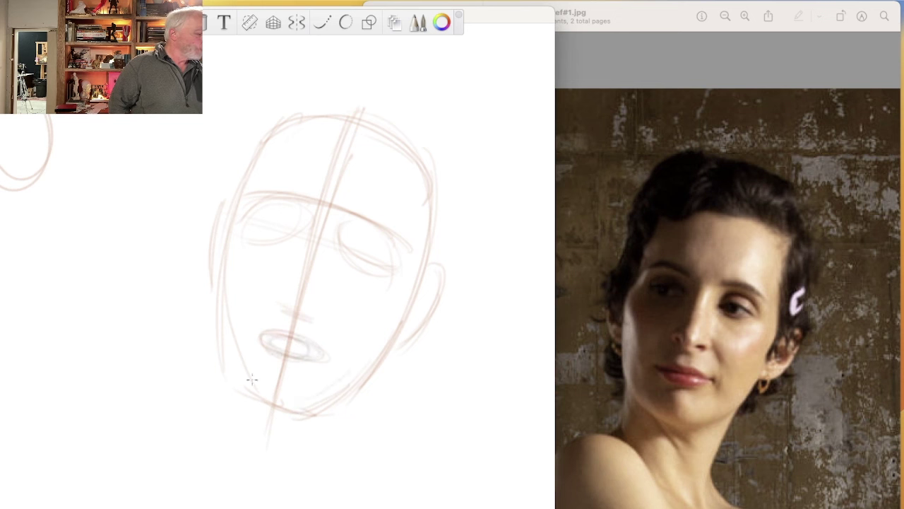
{"action": "mouse_move", "coordinate": [244, 372]}
{"action": "left_mouse_down"}
{"action": "mouse_move", "coordinate": [303, 398]}
{"action": "mouse_move", "coordinate": [387, 340]}
{"action": "left_mouse_up"}
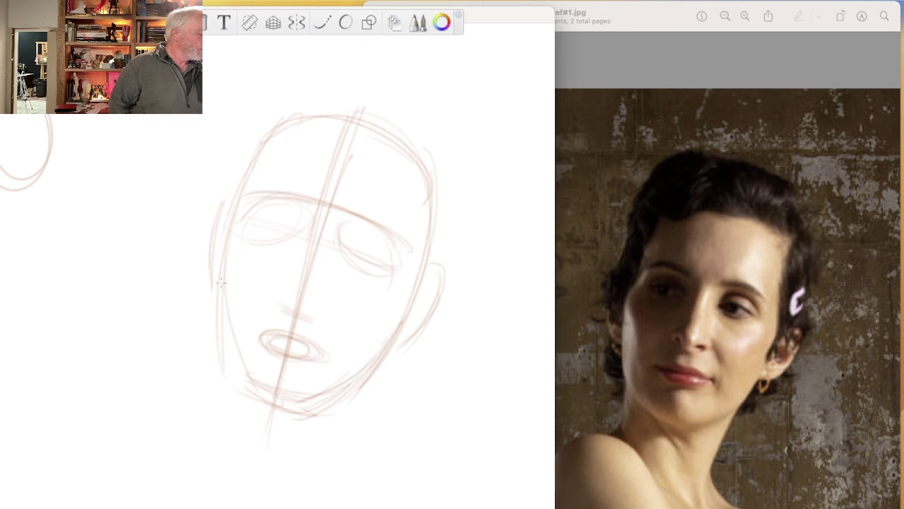
{"action": "mouse_move", "coordinate": [226, 247]}
{"action": "left_mouse_down"}
{"action": "mouse_move", "coordinate": [228, 339]}
{"action": "mouse_move", "coordinate": [246, 380]}
{"action": "left_mouse_up"}
- Draw the curved hairline and outline the hair mass down both sides of the head
{"action": "mouse_move", "coordinate": [435, 166]}
{"action": "left_mouse_down"}
{"action": "mouse_move", "coordinate": [357, 149]}
{"action": "mouse_move", "coordinate": [269, 170]}
{"action": "left_mouse_up"}
{"action": "left_click_drag", "start_coordinate": [360, 145], "coordinate": [413, 165]}
{"action": "mouse_move", "coordinate": [328, 168]}
{"action": "left_mouse_down"}
{"action": "mouse_move", "coordinate": [258, 159]}
{"action": "mouse_move", "coordinate": [277, 162]}
{"action": "left_mouse_up"}
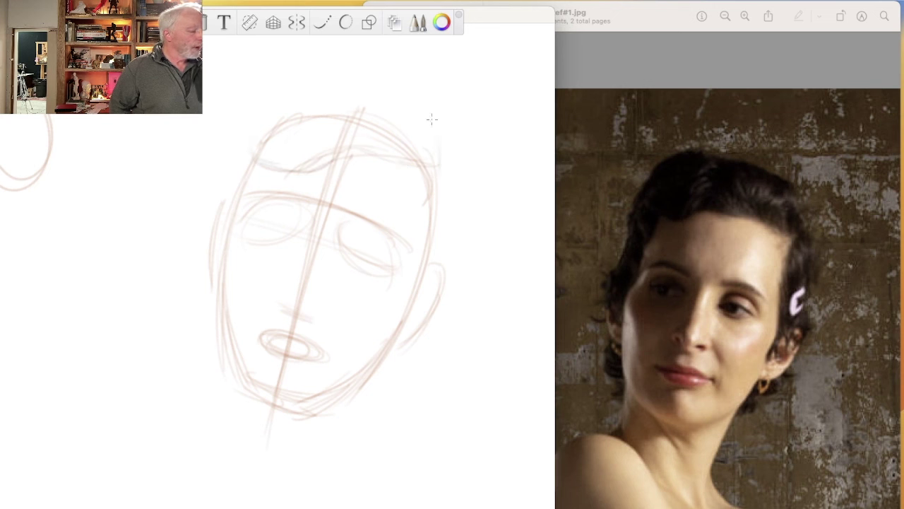
{"action": "mouse_move", "coordinate": [440, 173]}
{"action": "left_mouse_down"}
{"action": "mouse_move", "coordinate": [435, 123]}
{"action": "mouse_move", "coordinate": [261, 106]}
{"action": "left_mouse_up"}
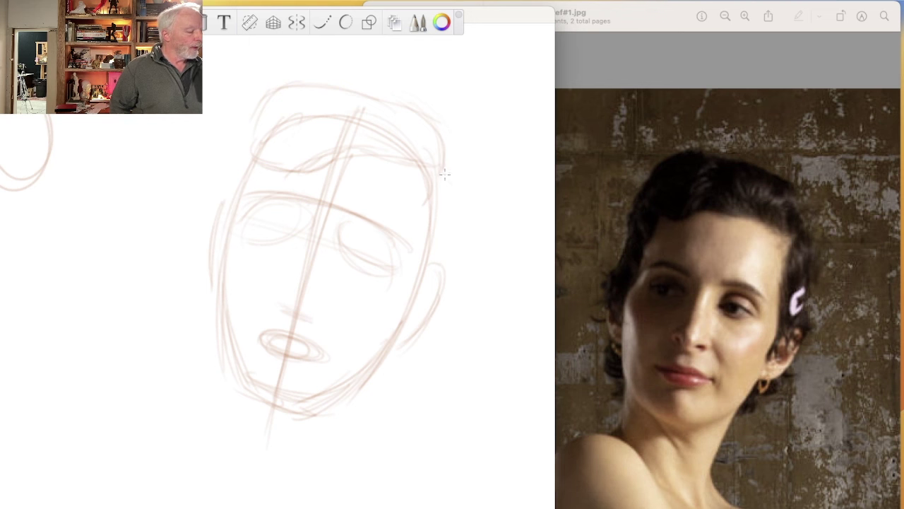
{"action": "left_click_drag", "start_coordinate": [446, 179], "coordinate": [445, 250]}
{"action": "left_click_drag", "start_coordinate": [433, 170], "coordinate": [409, 310]}
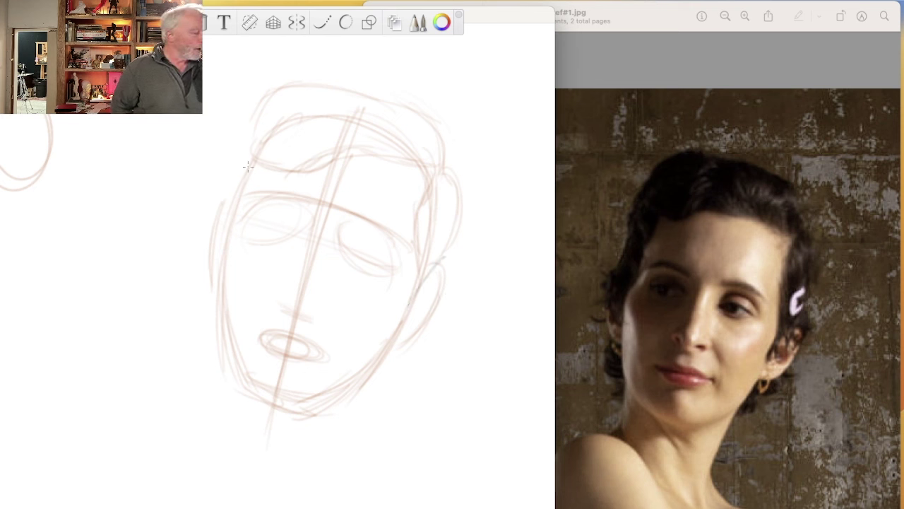
{"action": "left_click_drag", "start_coordinate": [247, 115], "coordinate": [202, 221]}
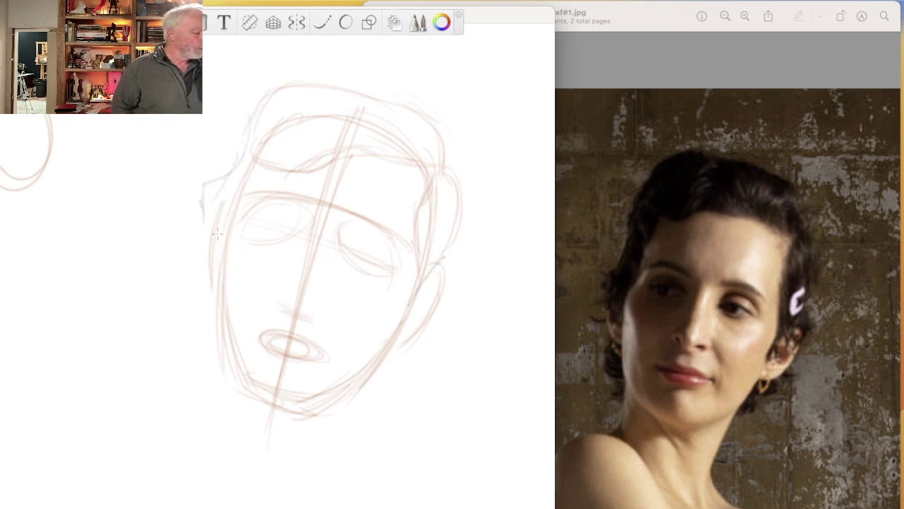
{"action": "left_click_drag", "start_coordinate": [211, 175], "coordinate": [222, 239]}
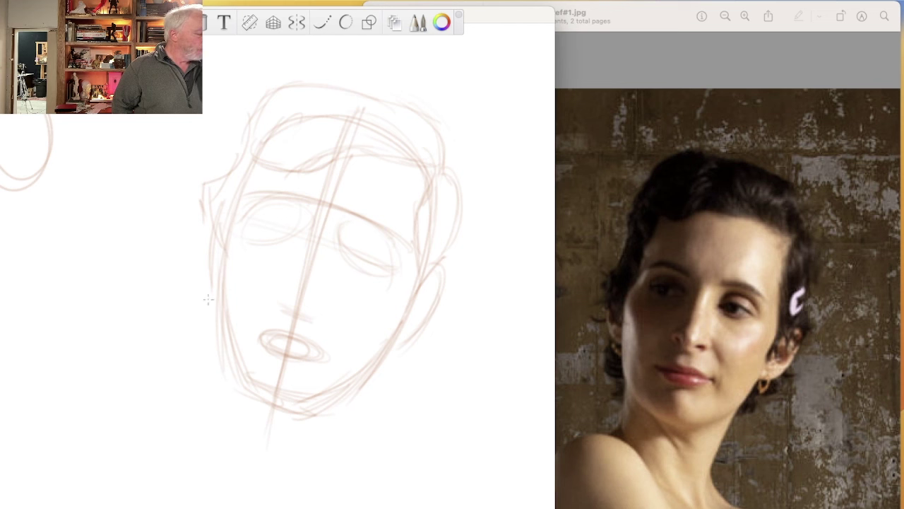
- Refine the jaw, chin and mouth, draw the right neck line and erase the centre line below the chin
{"action": "left_click_drag", "start_coordinate": [206, 300], "coordinate": [213, 366]}
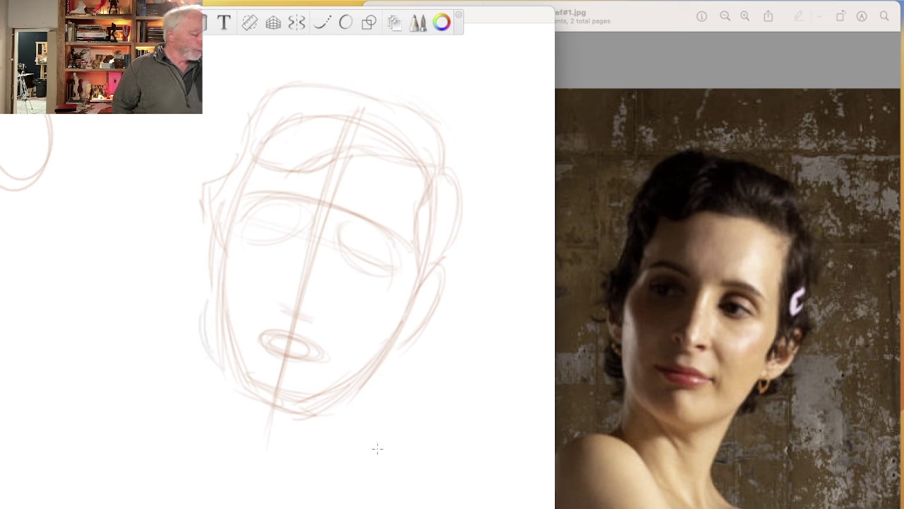
{"action": "mouse_move", "coordinate": [346, 385]}
{"action": "left_mouse_down"}
{"action": "mouse_move", "coordinate": [375, 364]}
{"action": "mouse_move", "coordinate": [332, 393]}
{"action": "mouse_move", "coordinate": [293, 399]}
{"action": "left_mouse_up"}
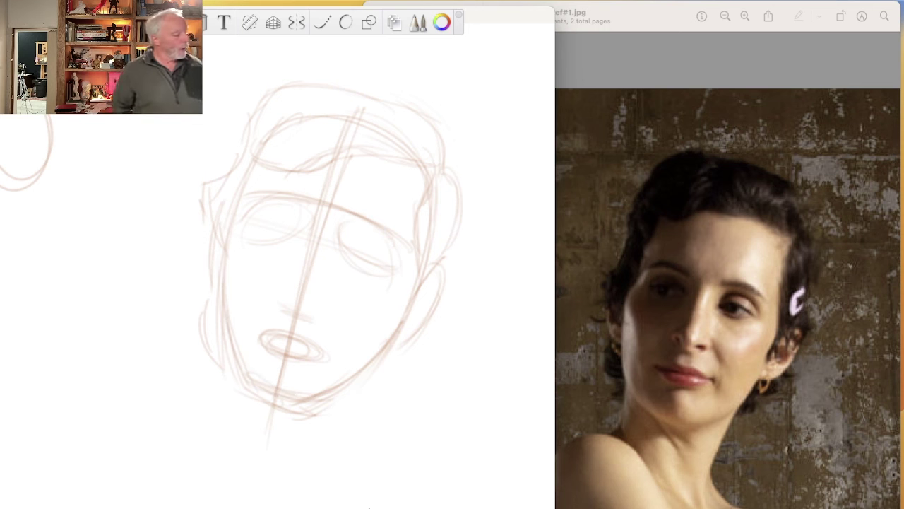
{"action": "left_click_drag", "start_coordinate": [89, 188], "coordinate": [148, 212]}
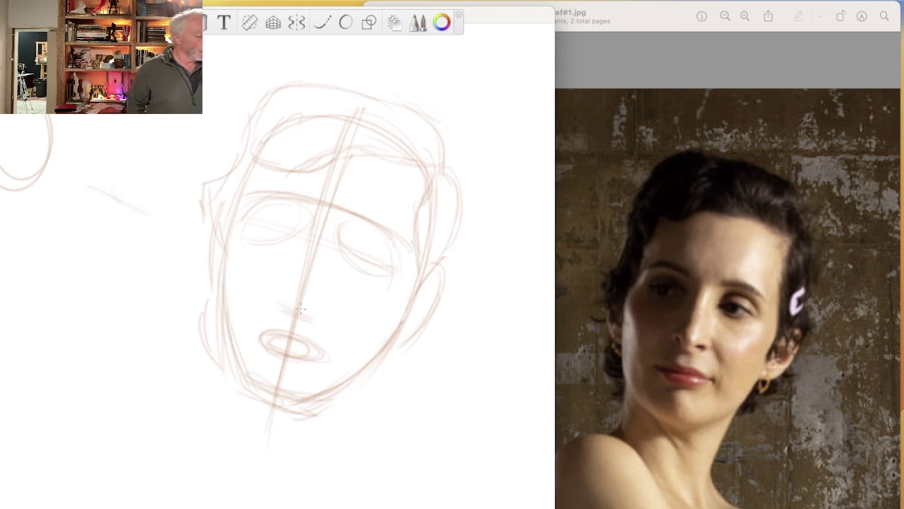
{"action": "left_click_drag", "start_coordinate": [267, 335], "coordinate": [311, 343]}
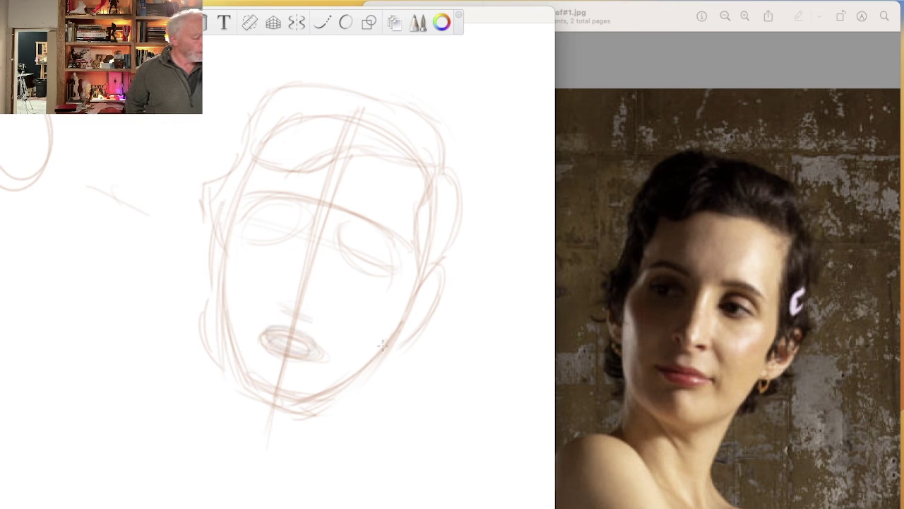
{"action": "mouse_move", "coordinate": [353, 382]}
{"action": "left_mouse_down"}
{"action": "mouse_move", "coordinate": [319, 445]}
{"action": "mouse_move", "coordinate": [317, 470]}
{"action": "left_mouse_up"}
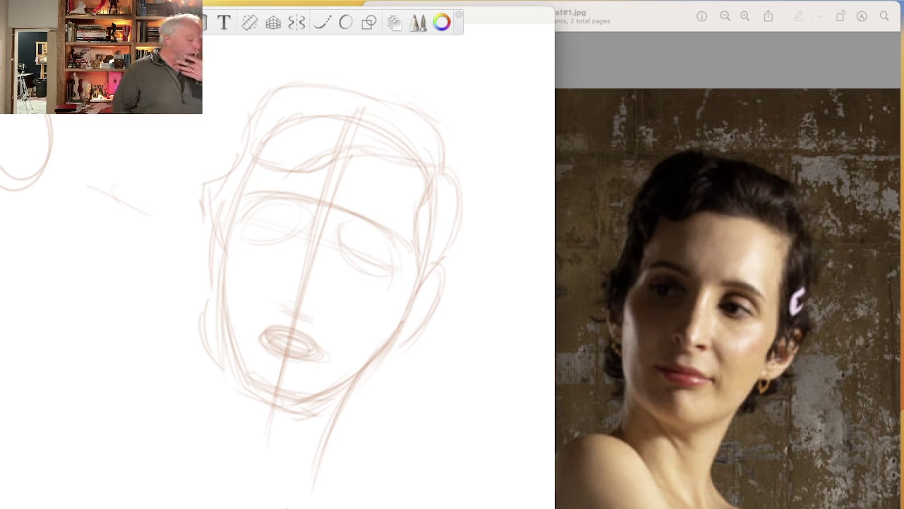
{"action": "mouse_move", "coordinate": [256, 423]}
{"action": "left_mouse_down"}
{"action": "mouse_move", "coordinate": [282, 403]}
{"action": "mouse_move", "coordinate": [259, 440]}
{"action": "left_mouse_up"}
{"action": "left_click_drag", "start_coordinate": [282, 401], "coordinate": [254, 390]}
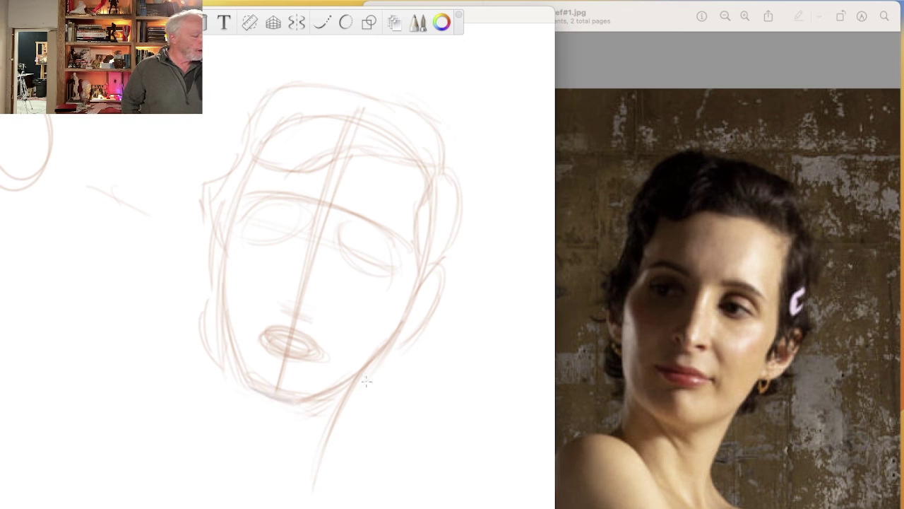
{"action": "left_click_drag", "start_coordinate": [378, 369], "coordinate": [333, 404]}
{"action": "left_click_drag", "start_coordinate": [374, 367], "coordinate": [339, 399]}
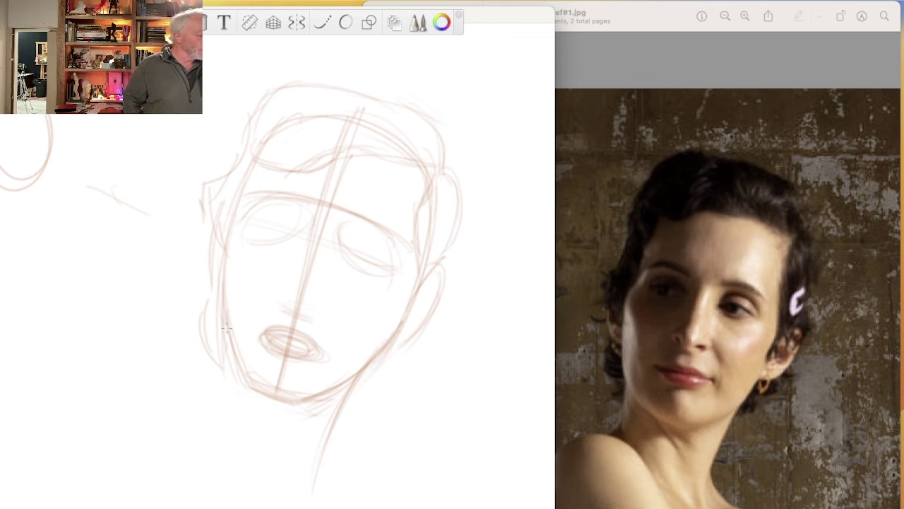
{"action": "left_click_drag", "start_coordinate": [221, 322], "coordinate": [238, 362]}
{"action": "left_click_drag", "start_coordinate": [226, 244], "coordinate": [217, 330]}
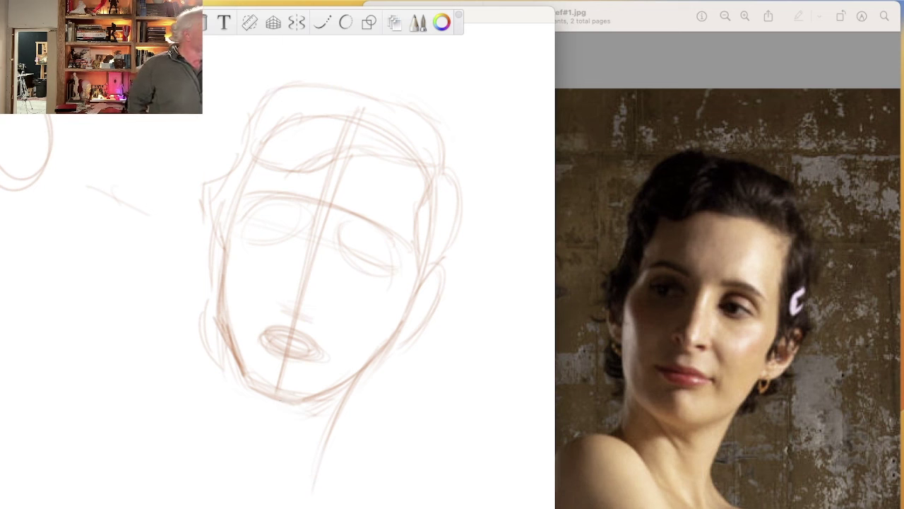
{"action": "left_click_drag", "start_coordinate": [221, 240], "coordinate": [236, 364]}
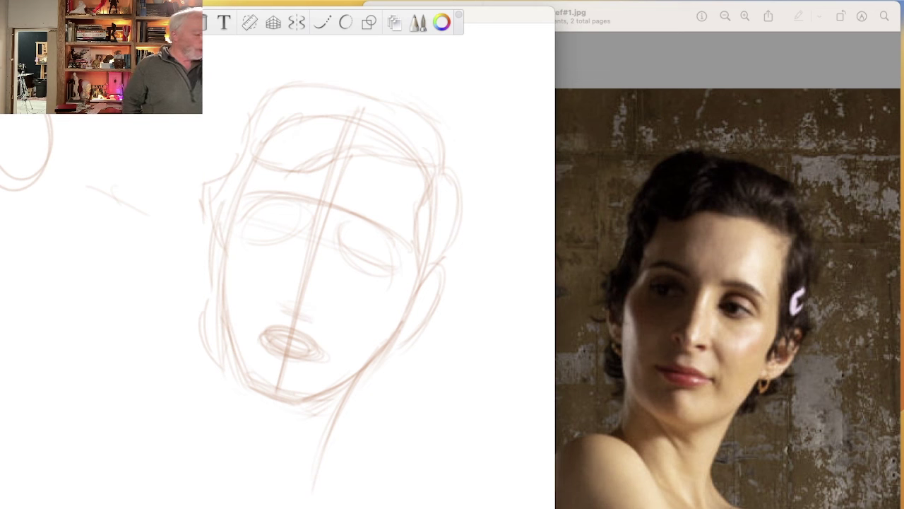
- Sketch the left side of the neck and an arrow pointing toward the photo
{"action": "mouse_move", "coordinate": [229, 346]}
{"action": "left_mouse_down"}
{"action": "mouse_move", "coordinate": [212, 399]}
{"action": "mouse_move", "coordinate": [227, 324]}
{"action": "mouse_move", "coordinate": [209, 404]}
{"action": "left_mouse_up"}
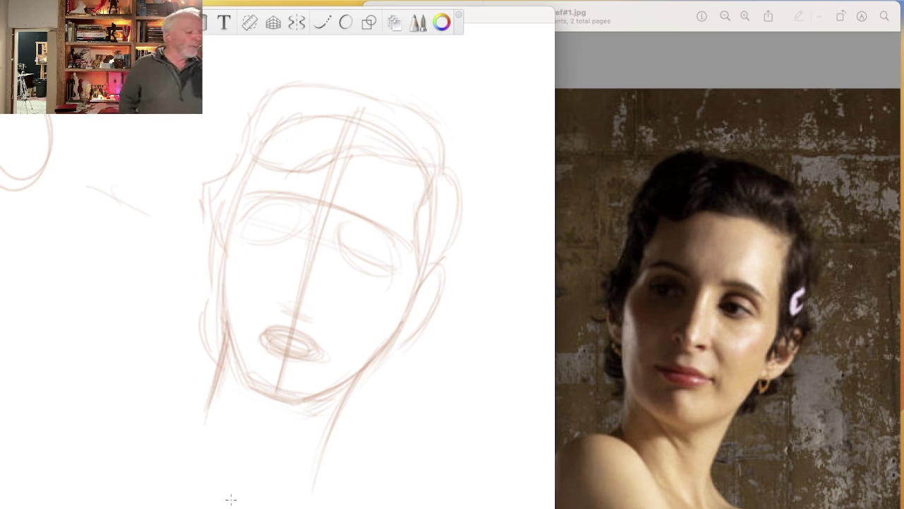
{"action": "mouse_move", "coordinate": [444, 353]}
{"action": "left_mouse_down"}
{"action": "mouse_move", "coordinate": [480, 351]}
{"action": "mouse_move", "coordinate": [489, 365]}
{"action": "left_mouse_up"}
{"action": "left_click_drag", "start_coordinate": [489, 332], "coordinate": [517, 353]}
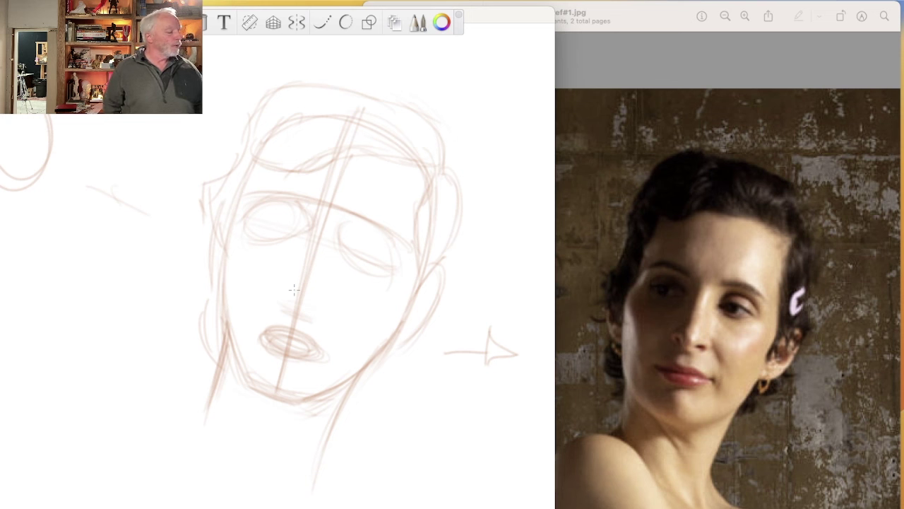
- Complete the right eye oval, erase the old neck lines and try new ones, undoing the last attempt
{"action": "left_click_drag", "start_coordinate": [340, 223], "coordinate": [388, 269]}
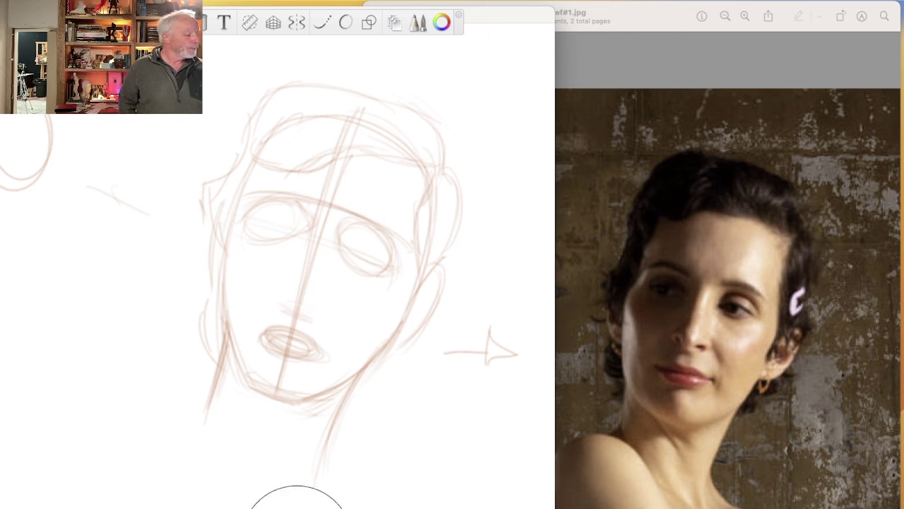
{"action": "left_click_drag", "start_coordinate": [297, 494], "coordinate": [343, 395]}
{"action": "left_click_drag", "start_coordinate": [209, 424], "coordinate": [225, 346]}
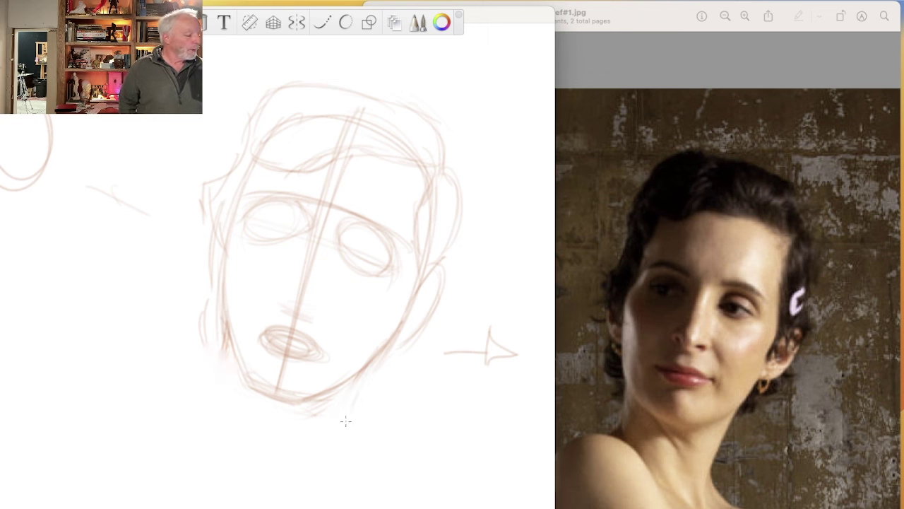
{"action": "left_click_drag", "start_coordinate": [376, 352], "coordinate": [344, 417]}
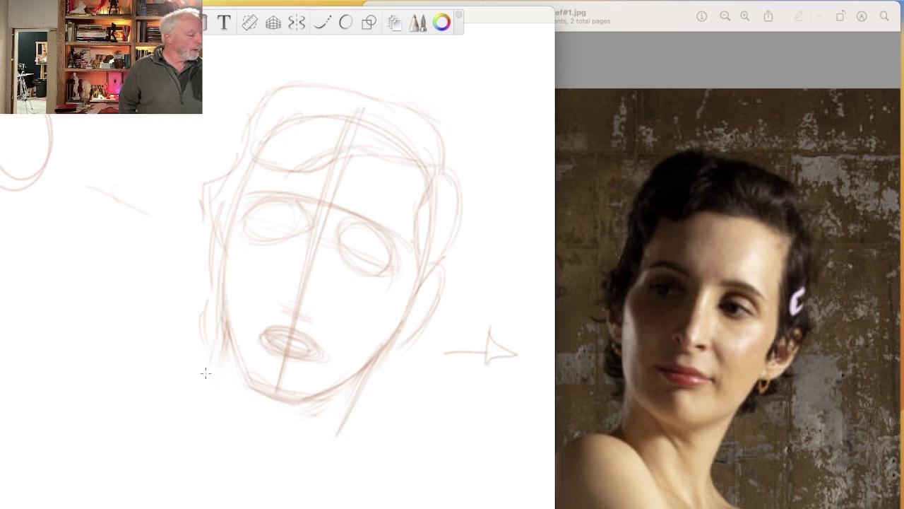
{"action": "left_click_drag", "start_coordinate": [221, 304], "coordinate": [204, 367]}
{"action": "mouse_move", "coordinate": [219, 303]}
{"action": "left_mouse_down"}
{"action": "mouse_move", "coordinate": [196, 402]}
{"action": "mouse_move", "coordinate": [211, 364]}
{"action": "left_mouse_up"}
{"action": "left_click_drag", "start_coordinate": [375, 367], "coordinate": [335, 463]}
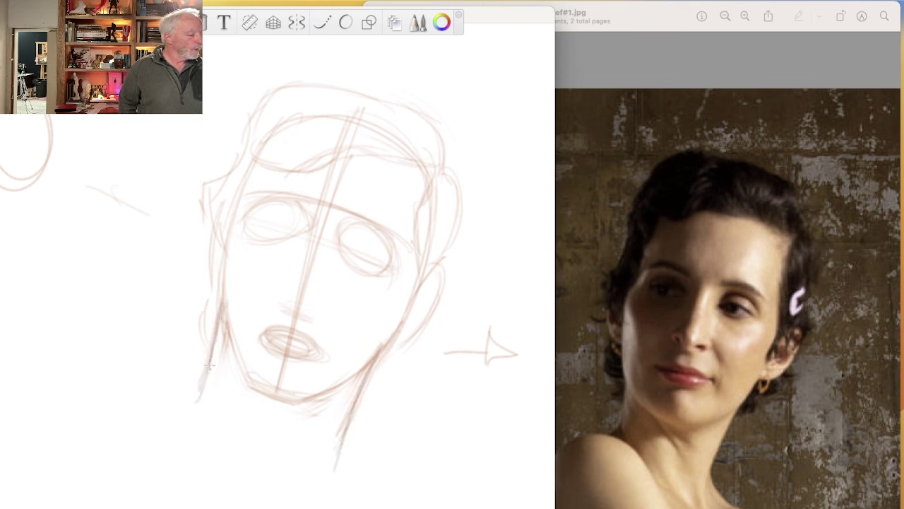
{"action": "left_click_drag", "start_coordinate": [216, 310], "coordinate": [195, 417]}
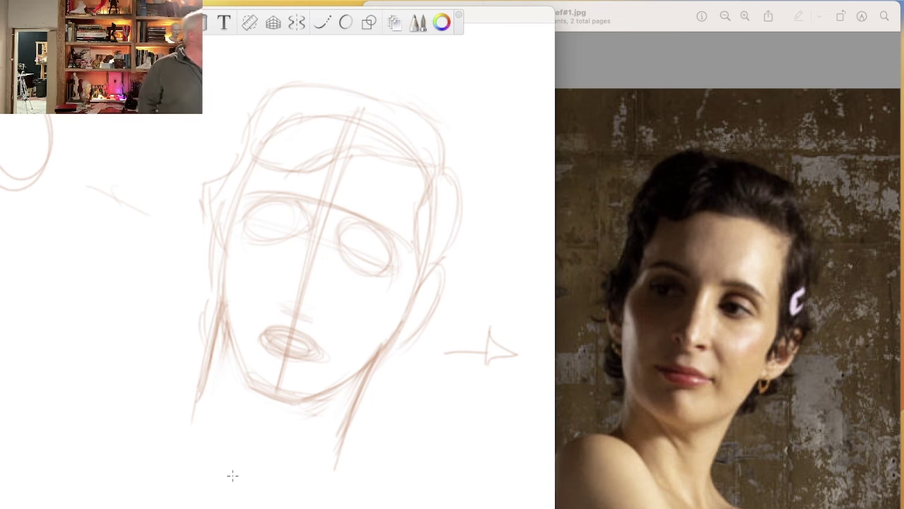
{"action": "key", "text": "super+z"}
{"action": "key", "text": "super+z"}
{"action": "key", "text": "super+z"}
{"action": "key", "text": "super+z"}
{"action": "key", "text": "super+z"}
{"action": "key", "text": "super+z"}
{"action": "key", "text": "super+z"}
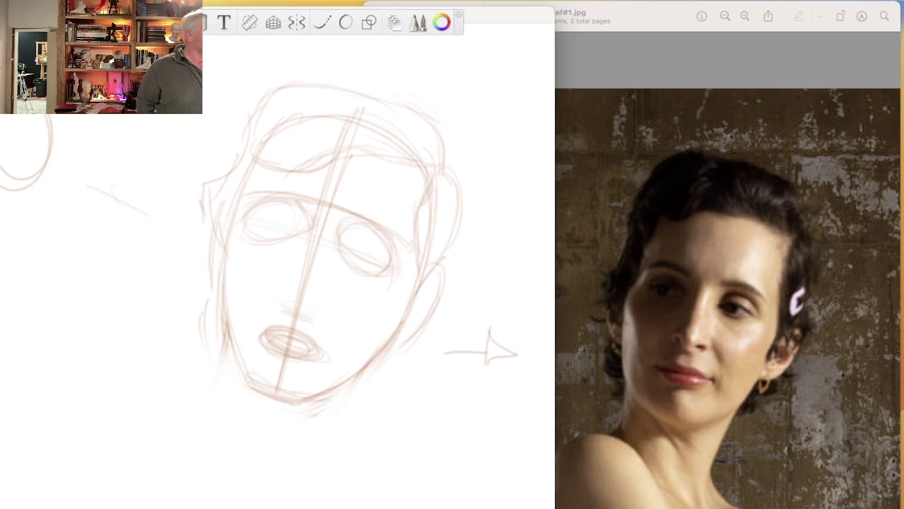
- Redraw both neck lines downward and extend them into the left shoulder curve
{"action": "left_click_drag", "start_coordinate": [229, 337], "coordinate": [207, 411]}
{"action": "left_click_drag", "start_coordinate": [359, 375], "coordinate": [314, 489]}
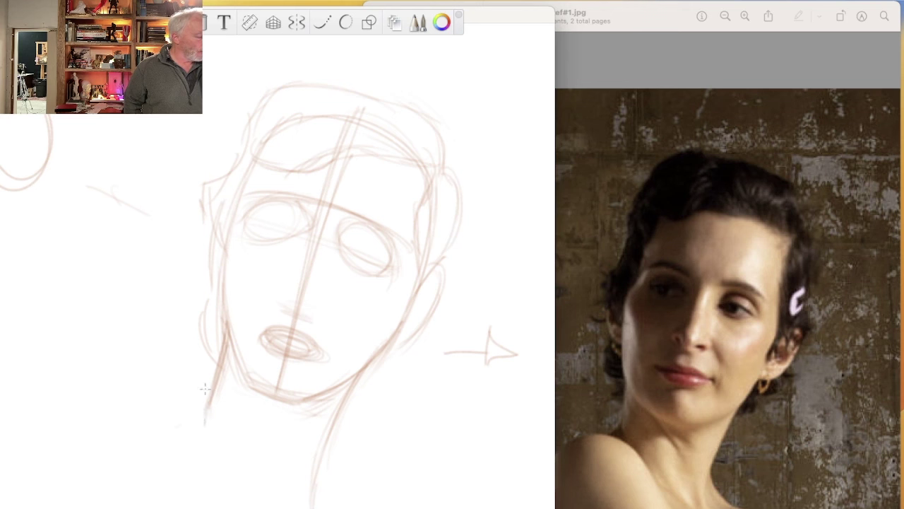
{"action": "left_click_drag", "start_coordinate": [205, 397], "coordinate": [170, 434]}
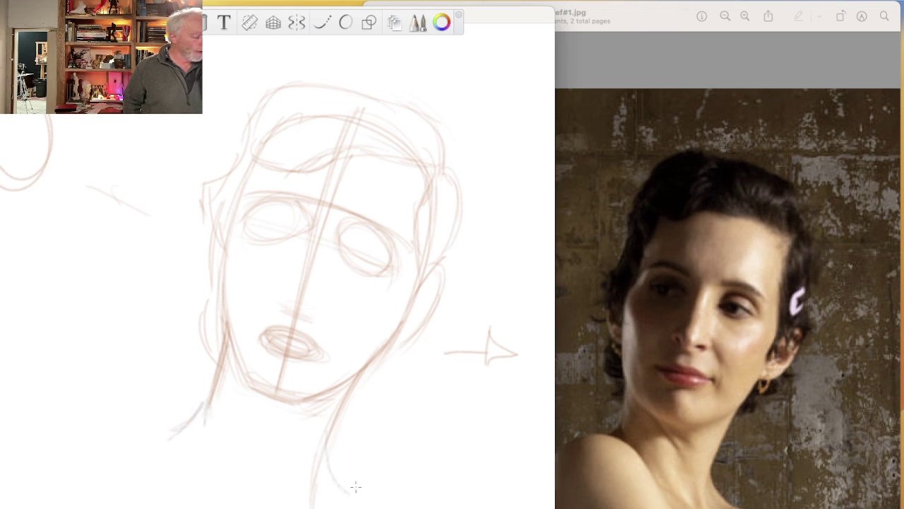
{"action": "left_click_drag", "start_coordinate": [326, 438], "coordinate": [360, 501]}
{"action": "left_click_drag", "start_coordinate": [323, 437], "coordinate": [330, 488]}
{"action": "left_click_drag", "start_coordinate": [197, 409], "coordinate": [145, 452]}
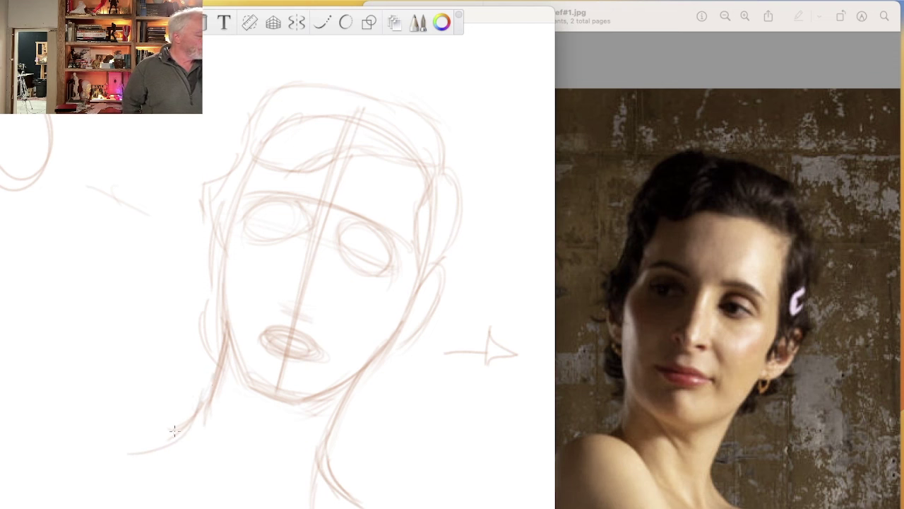
{"action": "left_click_drag", "start_coordinate": [201, 402], "coordinate": [141, 457]}
{"action": "left_click_drag", "start_coordinate": [207, 403], "coordinate": [209, 435]}
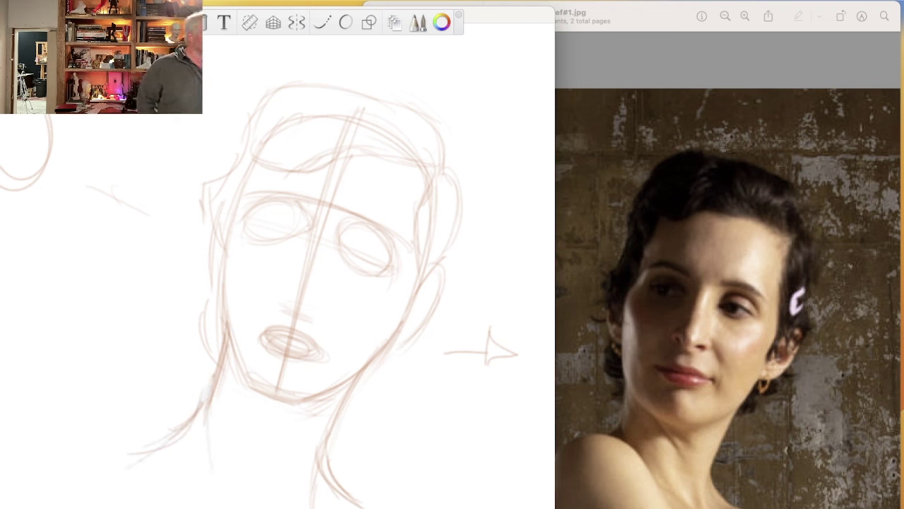
- Reinforce both neck lines and mark the base of the neck
{"action": "left_click_drag", "start_coordinate": [352, 385], "coordinate": [319, 455]}
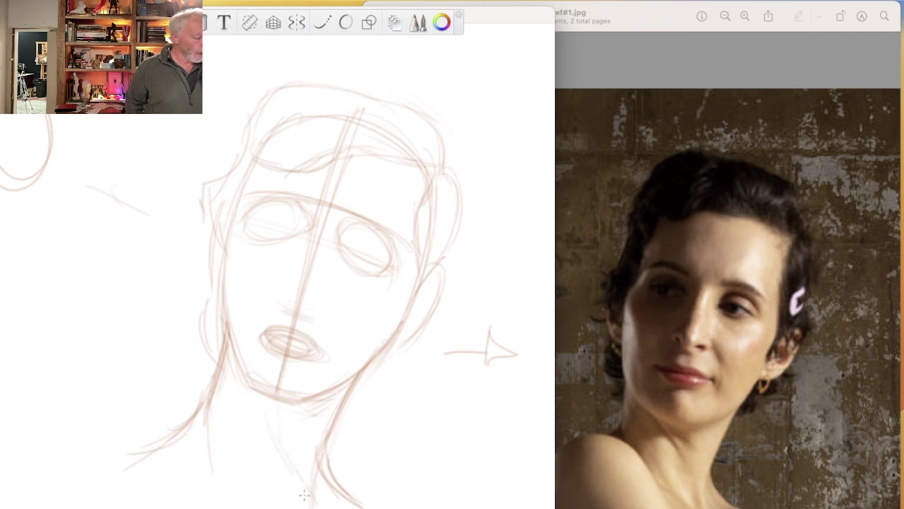
{"action": "left_click_drag", "start_coordinate": [307, 487], "coordinate": [318, 506]}
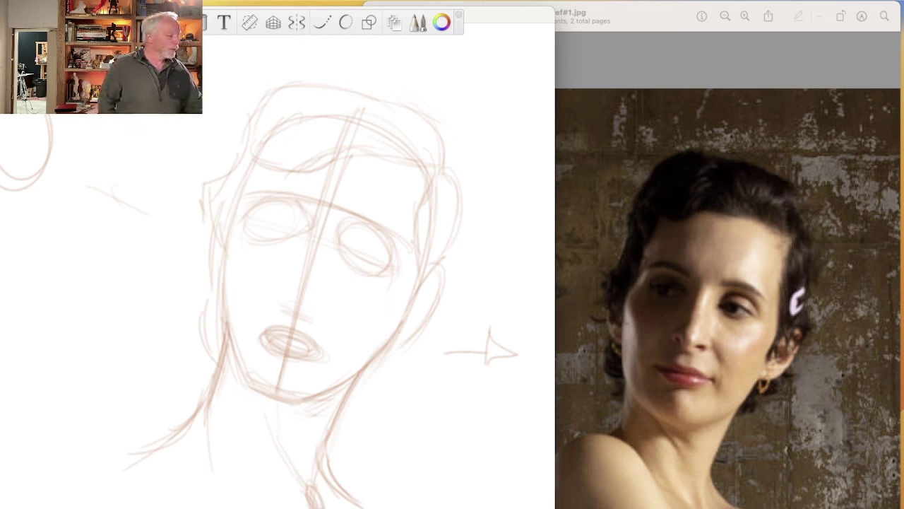
{"action": "left_click_drag", "start_coordinate": [206, 476], "coordinate": [341, 506]}
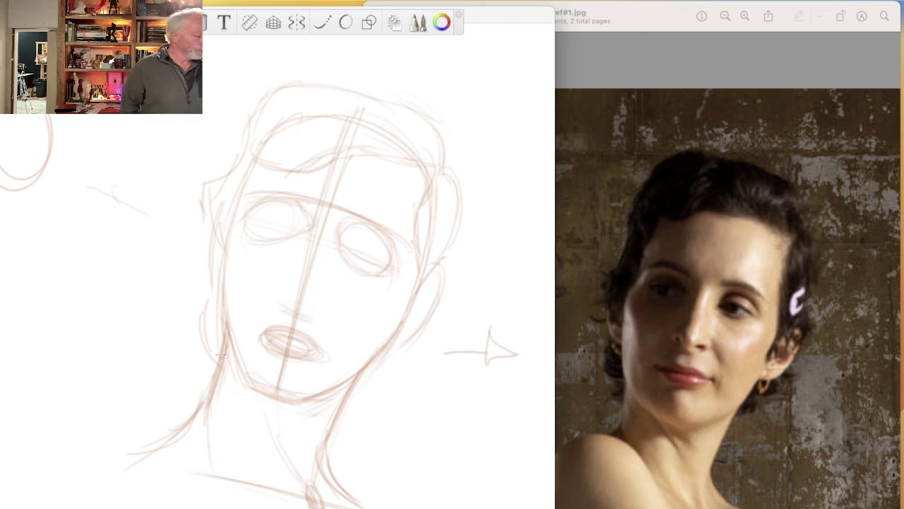
{"action": "left_click_drag", "start_coordinate": [229, 343], "coordinate": [213, 414]}
{"action": "left_click_drag", "start_coordinate": [329, 443], "coordinate": [357, 367]}
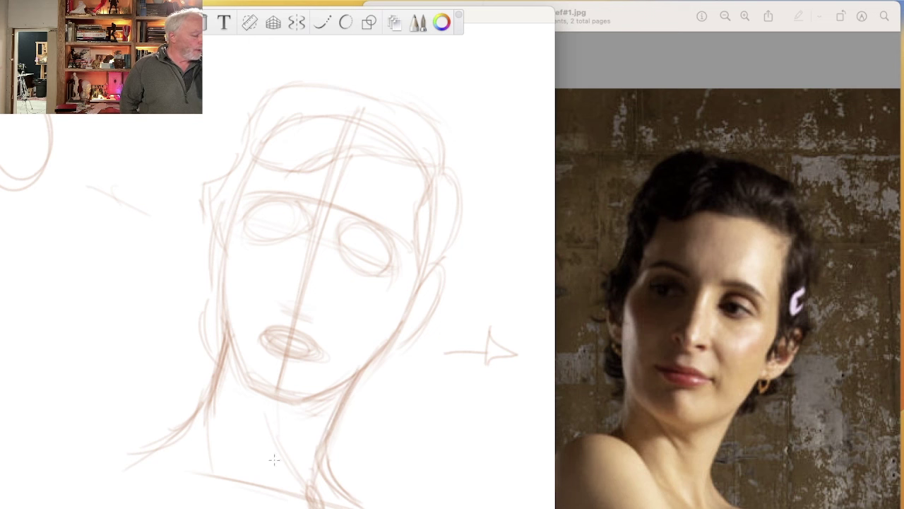
{"action": "left_click_drag", "start_coordinate": [223, 350], "coordinate": [206, 397]}
- Sketch loose light curves in the empty area left of the face, including one long curve
{"action": "left_click_drag", "start_coordinate": [120, 275], "coordinate": [99, 378]}
{"action": "left_click_drag", "start_coordinate": [196, 304], "coordinate": [159, 408]}
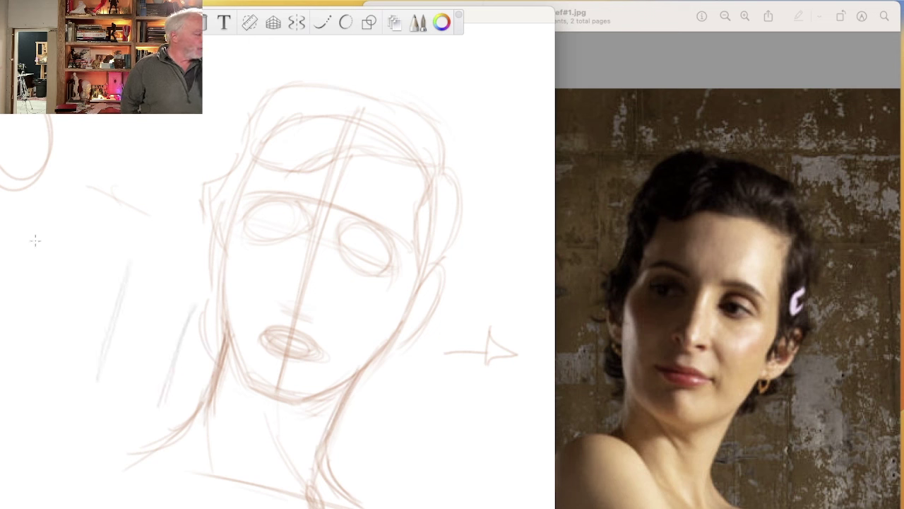
{"action": "left_click_drag", "start_coordinate": [39, 233], "coordinate": [14, 343]}
{"action": "left_click_drag", "start_coordinate": [95, 258], "coordinate": [74, 354]}
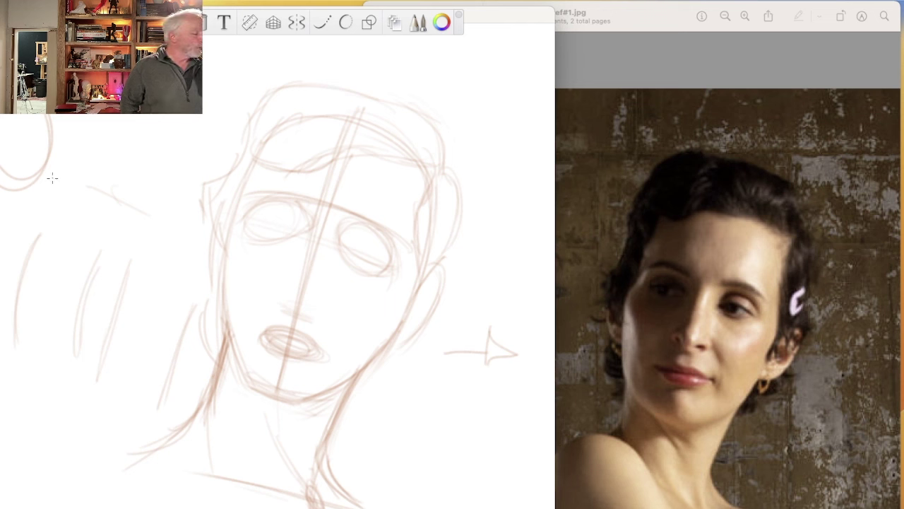
{"action": "mouse_move", "coordinate": [88, 212]}
{"action": "left_mouse_down"}
{"action": "mouse_move", "coordinate": [28, 473]}
{"action": "mouse_move", "coordinate": [60, 463]}
{"action": "left_mouse_up"}
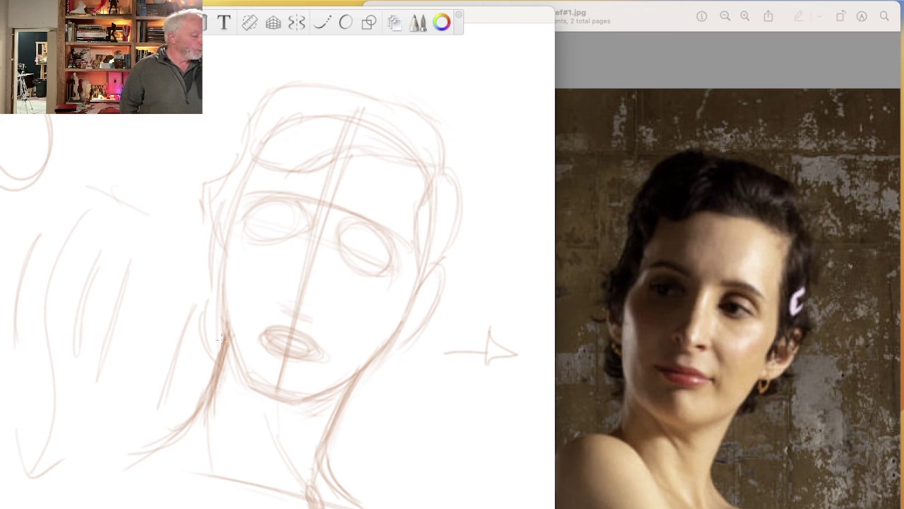
- Darken the left neck line and shade under the chin along the neck
{"action": "left_click_drag", "start_coordinate": [205, 396], "coordinate": [225, 323]}
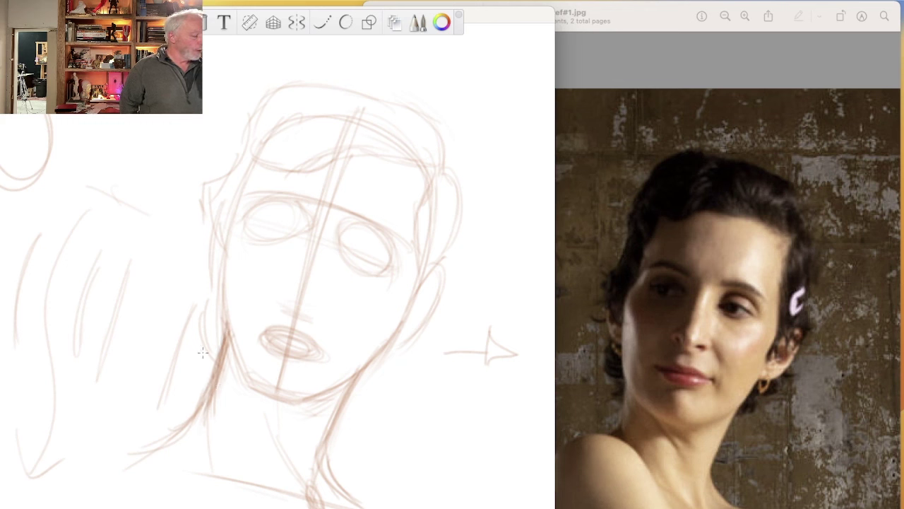
{"action": "left_click_drag", "start_coordinate": [262, 399], "coordinate": [289, 441]}
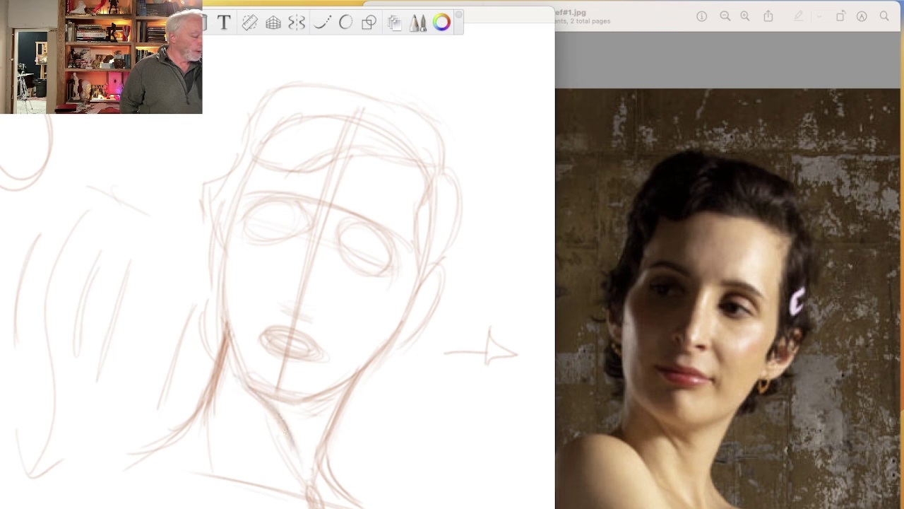
{"action": "left_click_drag", "start_coordinate": [276, 402], "coordinate": [307, 423]}
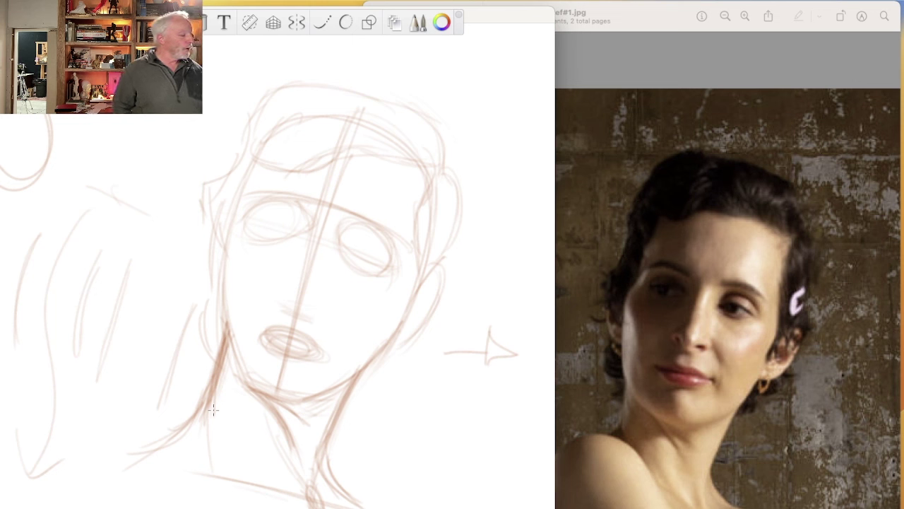
- Sketch a loose cylinder shape with an elliptical top left of the face
{"action": "left_click_drag", "start_coordinate": [124, 279], "coordinate": [189, 300]}
{"action": "left_click_drag", "start_coordinate": [117, 325], "coordinate": [162, 353]}
{"action": "left_click_drag", "start_coordinate": [102, 385], "coordinate": [159, 406]}
{"action": "left_click_drag", "start_coordinate": [121, 277], "coordinate": [187, 297]}
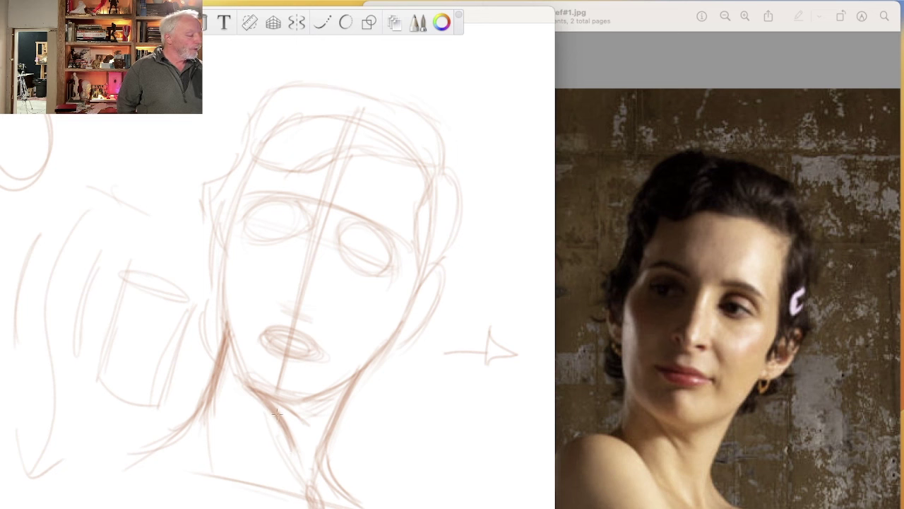
- Reinforce the left jaw, the right cheek and jaw, and both sides of the neck
{"action": "mouse_move", "coordinate": [233, 346]}
{"action": "left_mouse_down"}
{"action": "mouse_move", "coordinate": [293, 442]}
{"action": "mouse_move", "coordinate": [251, 503]}
{"action": "left_mouse_up"}
{"action": "left_click_drag", "start_coordinate": [243, 403], "coordinate": [311, 488]}
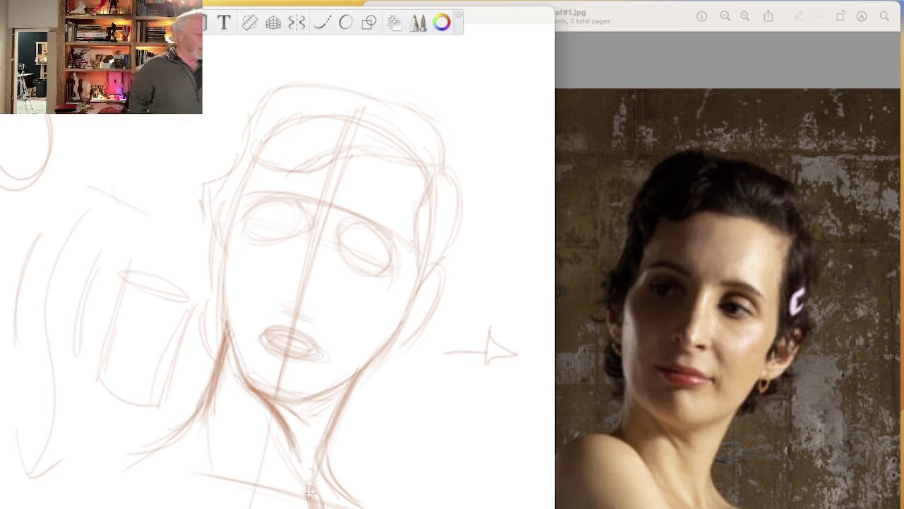
{"action": "left_click_drag", "start_coordinate": [420, 286], "coordinate": [376, 340]}
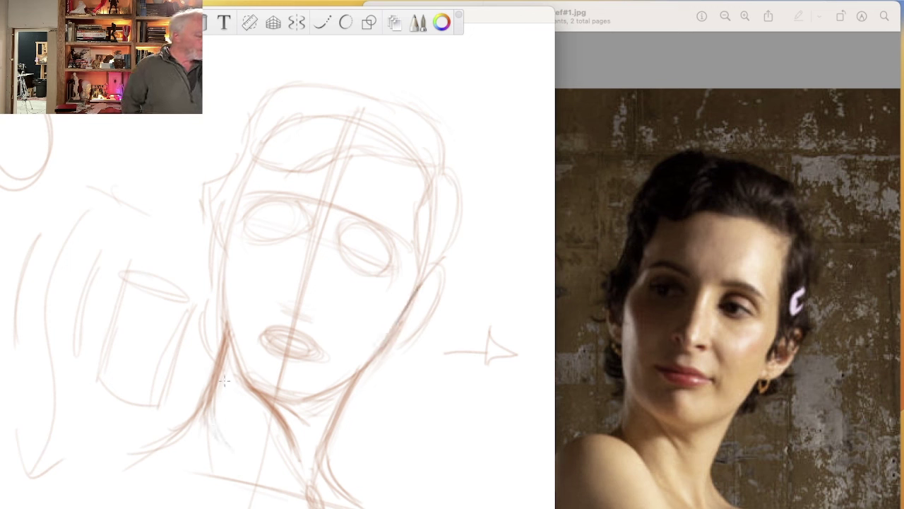
{"action": "left_click_drag", "start_coordinate": [217, 411], "coordinate": [244, 454]}
{"action": "left_click_drag", "start_coordinate": [212, 426], "coordinate": [244, 461]}
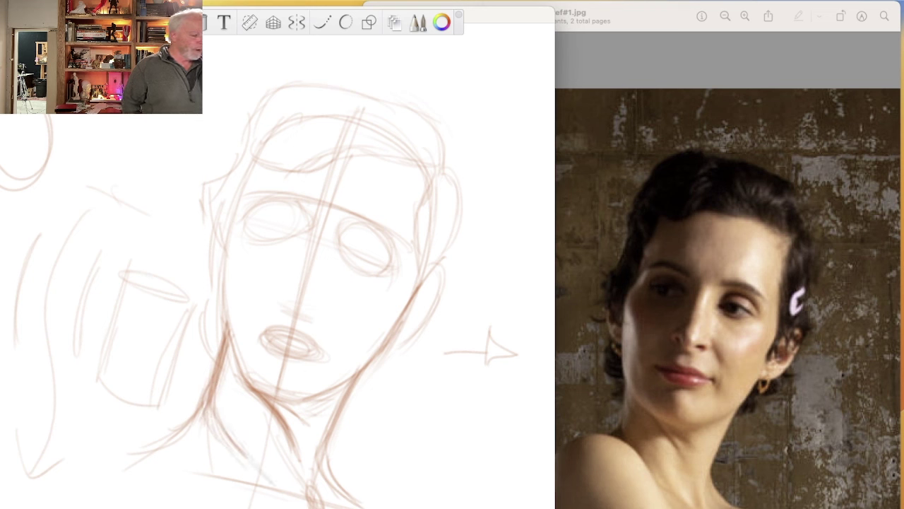
{"action": "mouse_move", "coordinate": [326, 445]}
{"action": "left_mouse_down"}
{"action": "mouse_move", "coordinate": [339, 487]}
{"action": "mouse_move", "coordinate": [363, 504]}
{"action": "mouse_move", "coordinate": [387, 506]}
{"action": "left_mouse_up"}
{"action": "mouse_move", "coordinate": [329, 435]}
{"action": "left_mouse_down"}
{"action": "mouse_move", "coordinate": [346, 491]}
{"action": "mouse_move", "coordinate": [392, 506]}
{"action": "left_mouse_up"}
{"action": "mouse_move", "coordinate": [325, 424]}
{"action": "left_mouse_down"}
{"action": "mouse_move", "coordinate": [315, 466]}
{"action": "mouse_move", "coordinate": [357, 494]}
{"action": "left_mouse_up"}
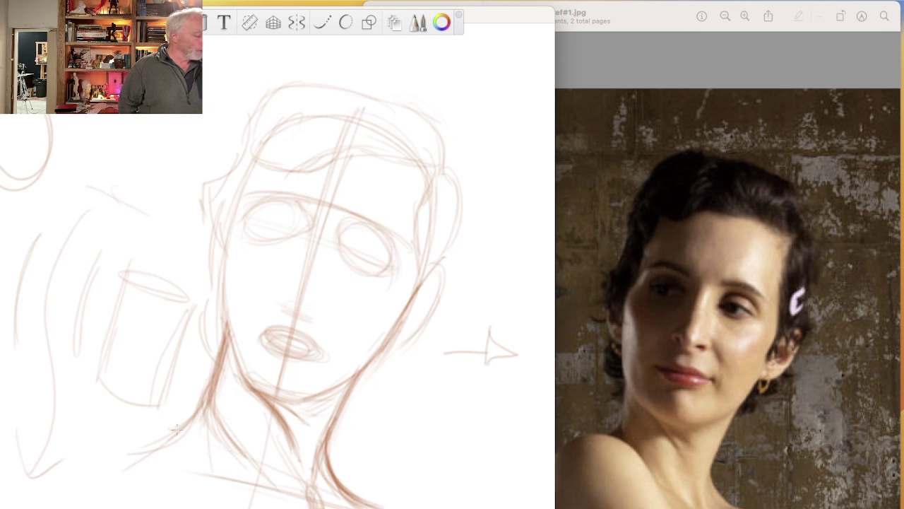
- Darken the left neck contour and the curved left shoulder line
{"action": "mouse_move", "coordinate": [210, 397]}
{"action": "left_mouse_down"}
{"action": "mouse_move", "coordinate": [176, 421]}
{"action": "mouse_move", "coordinate": [204, 401]}
{"action": "left_mouse_up"}
{"action": "mouse_move", "coordinate": [190, 431]}
{"action": "left_mouse_down"}
{"action": "mouse_move", "coordinate": [240, 472]}
{"action": "mouse_move", "coordinate": [169, 413]}
{"action": "mouse_move", "coordinate": [113, 410]}
{"action": "mouse_move", "coordinate": [180, 414]}
{"action": "mouse_move", "coordinate": [233, 469]}
{"action": "mouse_move", "coordinate": [169, 416]}
{"action": "left_mouse_up"}
{"action": "left_click_drag", "start_coordinate": [170, 416], "coordinate": [106, 413]}
{"action": "left_click_drag", "start_coordinate": [198, 431], "coordinate": [234, 469]}
{"action": "mouse_move", "coordinate": [117, 406]}
{"action": "left_mouse_down"}
{"action": "mouse_move", "coordinate": [185, 420]}
{"action": "mouse_move", "coordinate": [236, 459]}
{"action": "left_mouse_up"}
{"action": "mouse_move", "coordinate": [205, 409]}
{"action": "left_mouse_down"}
{"action": "mouse_move", "coordinate": [166, 427]}
{"action": "mouse_move", "coordinate": [78, 410]}
{"action": "left_mouse_up"}
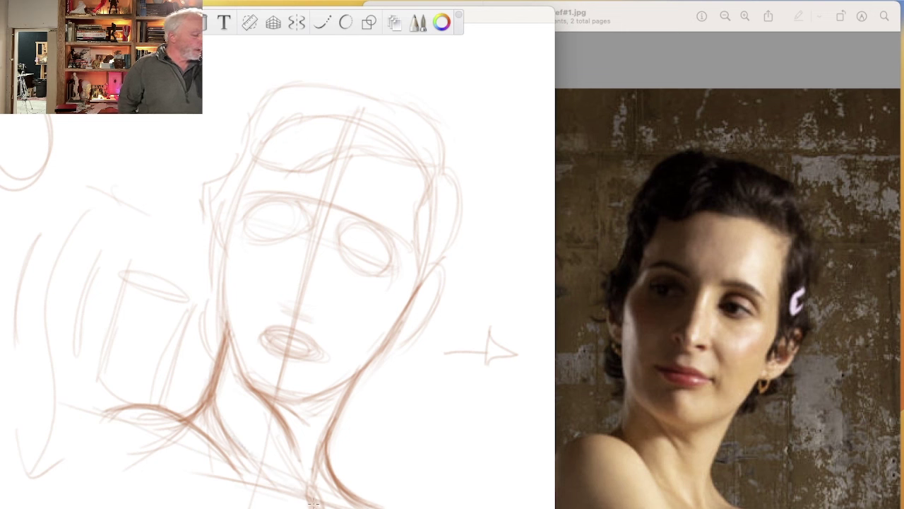
- Go over the neck line just below the jaw with the pencil
{"action": "left_click_drag", "start_coordinate": [281, 420], "coordinate": [290, 445]}
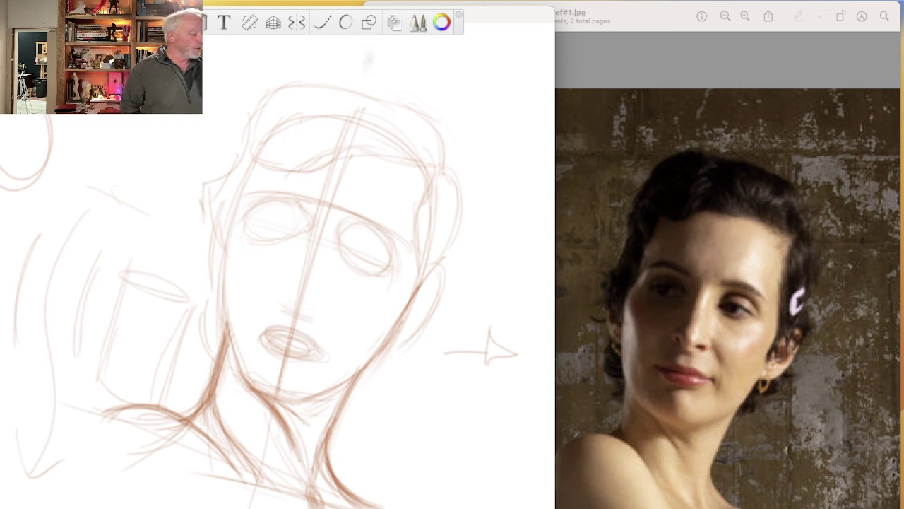
- Sketch the brow line, restate the lips and shade under the lower lip and chin
{"action": "left_click_drag", "start_coordinate": [300, 199], "coordinate": [408, 257]}
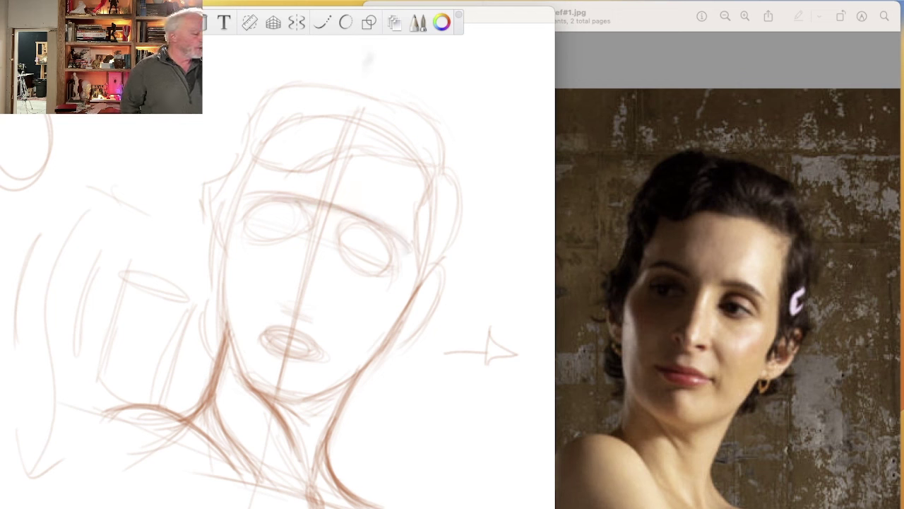
{"action": "mouse_move", "coordinate": [306, 360]}
{"action": "left_mouse_down"}
{"action": "mouse_move", "coordinate": [276, 367]}
{"action": "mouse_move", "coordinate": [282, 397]}
{"action": "mouse_move", "coordinate": [314, 399]}
{"action": "mouse_move", "coordinate": [347, 380]}
{"action": "left_mouse_up"}
{"action": "mouse_move", "coordinate": [293, 395]}
{"action": "left_mouse_down"}
{"action": "mouse_move", "coordinate": [349, 379]}
{"action": "mouse_move", "coordinate": [291, 404]}
{"action": "left_mouse_up"}
{"action": "left_click_drag", "start_coordinate": [276, 356], "coordinate": [307, 359]}
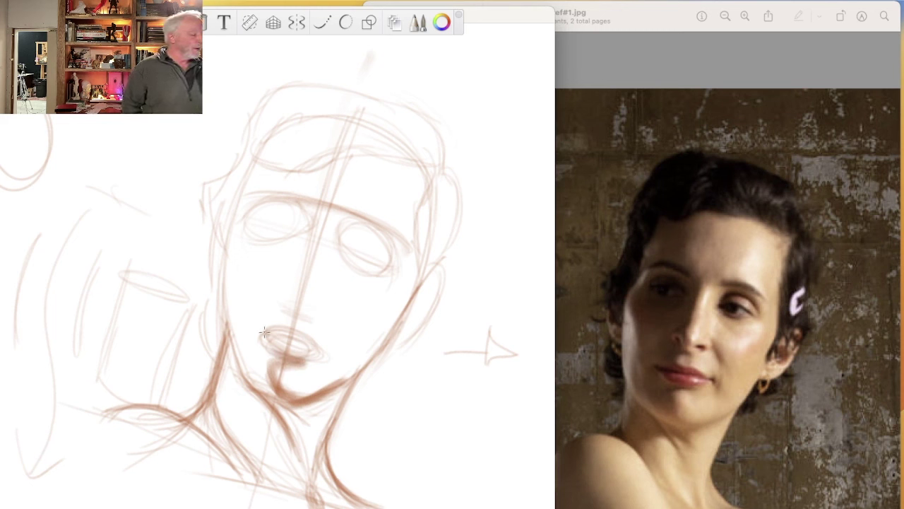
{"action": "left_click_drag", "start_coordinate": [264, 332], "coordinate": [300, 344]}
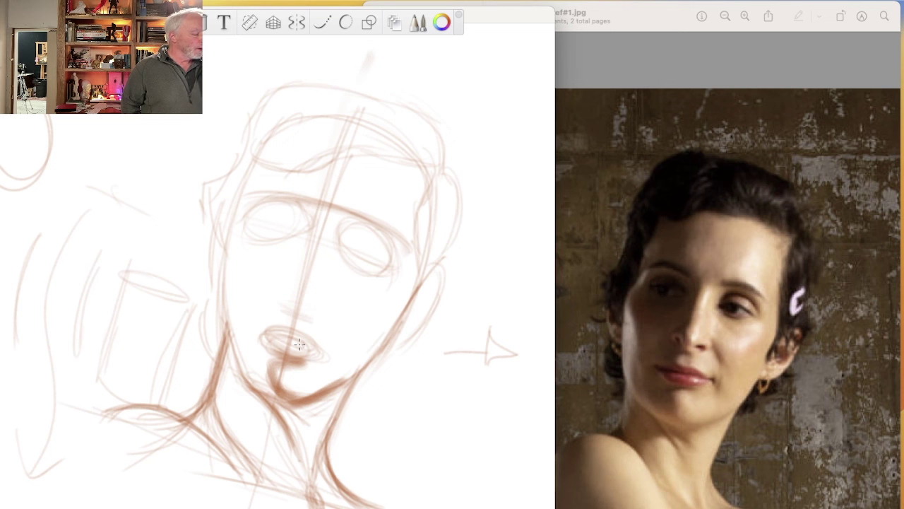
- Add shadow along the jaw and neck and shade the cheek left of the mouth
{"action": "mouse_move", "coordinate": [321, 394]}
{"action": "left_mouse_down"}
{"action": "mouse_move", "coordinate": [287, 404]}
{"action": "mouse_move", "coordinate": [311, 435]}
{"action": "left_mouse_up"}
{"action": "left_click_drag", "start_coordinate": [266, 397], "coordinate": [304, 462]}
{"action": "mouse_move", "coordinate": [283, 415]}
{"action": "left_mouse_down"}
{"action": "mouse_move", "coordinate": [269, 397]}
{"action": "mouse_move", "coordinate": [298, 461]}
{"action": "mouse_move", "coordinate": [297, 404]}
{"action": "left_mouse_up"}
{"action": "left_click_drag", "start_coordinate": [258, 338], "coordinate": [275, 378]}
{"action": "mouse_move", "coordinate": [223, 360]}
{"action": "left_mouse_down"}
{"action": "mouse_move", "coordinate": [210, 368]}
{"action": "mouse_move", "coordinate": [276, 423]}
{"action": "left_mouse_up"}
{"action": "mouse_move", "coordinate": [215, 382]}
{"action": "left_mouse_down"}
{"action": "mouse_move", "coordinate": [279, 435]}
{"action": "mouse_move", "coordinate": [194, 385]}
{"action": "left_mouse_up"}
- Hatch diagonal shadow across the neck and left cheek
{"action": "left_click_drag", "start_coordinate": [234, 414], "coordinate": [261, 445]}
{"action": "left_click_drag", "start_coordinate": [197, 396], "coordinate": [258, 466]}
{"action": "left_click_drag", "start_coordinate": [216, 324], "coordinate": [262, 360]}
{"action": "left_click_drag", "start_coordinate": [208, 301], "coordinate": [279, 353]}
{"action": "left_click_drag", "start_coordinate": [216, 279], "coordinate": [286, 339]}
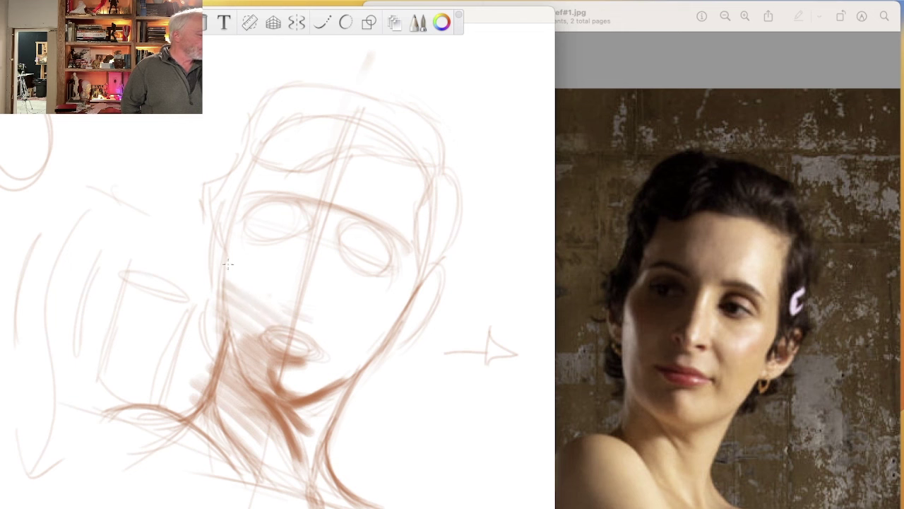
{"action": "left_click_drag", "start_coordinate": [247, 277], "coordinate": [286, 303]}
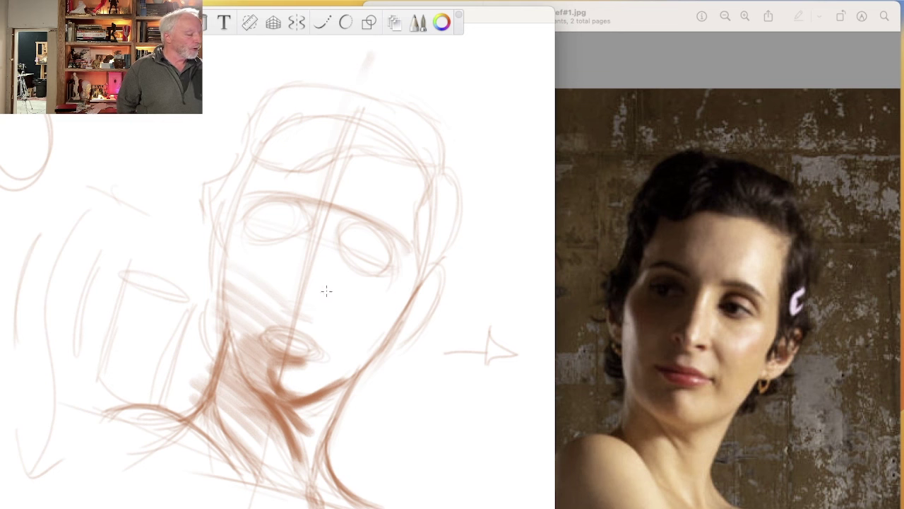
- Mark the side of the nose, erase it, redraw it, then undo the redraw
{"action": "left_click_drag", "start_coordinate": [325, 279], "coordinate": [327, 361]}
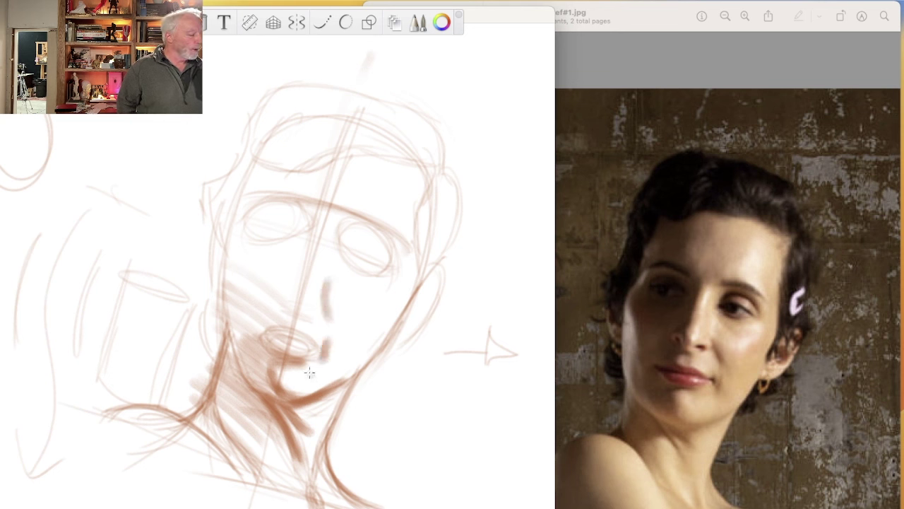
{"action": "mouse_move", "coordinate": [315, 370]}
{"action": "left_mouse_down"}
{"action": "mouse_move", "coordinate": [289, 380]}
{"action": "mouse_move", "coordinate": [304, 375]}
{"action": "left_mouse_up"}
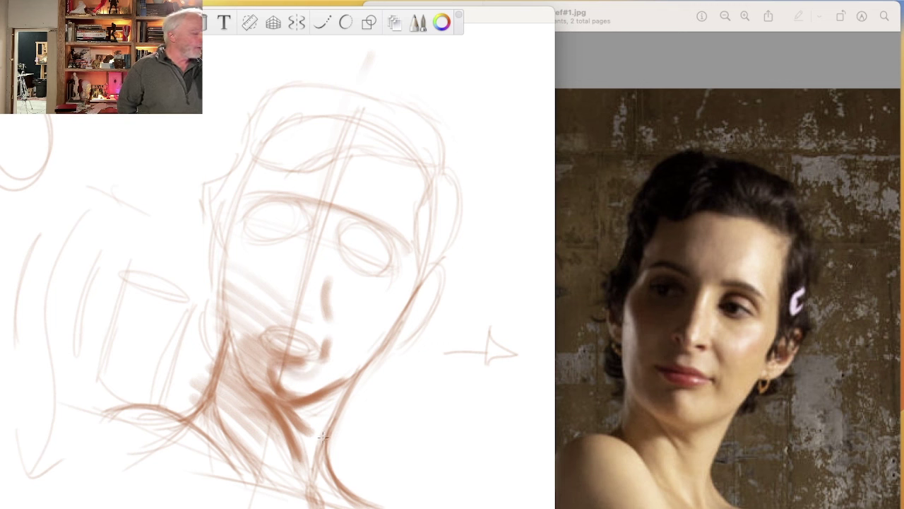
{"action": "mouse_move", "coordinate": [326, 297]}
{"action": "left_mouse_down"}
{"action": "mouse_move", "coordinate": [382, 332]}
{"action": "mouse_move", "coordinate": [348, 352]}
{"action": "mouse_move", "coordinate": [363, 345]}
{"action": "left_mouse_up"}
{"action": "left_click_drag", "start_coordinate": [326, 281], "coordinate": [326, 319]}
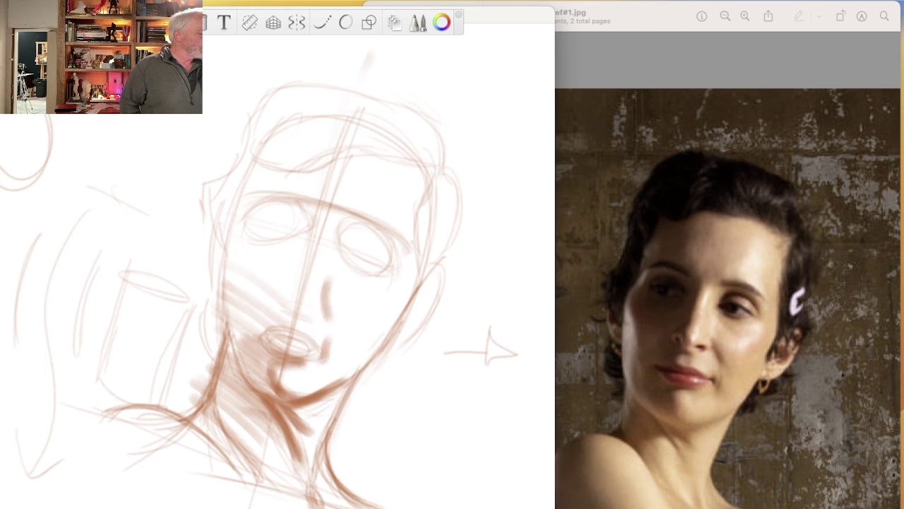
{"action": "key", "text": "super+z"}
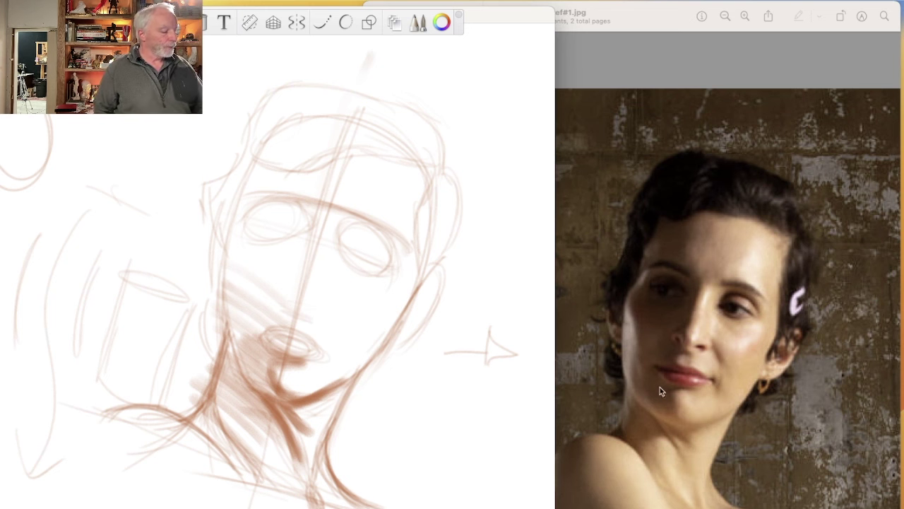
- Switch the reference to the man's photo and wipe the SketchBook canvas blank
{"action": "left_click", "coordinate": [422, 228]}
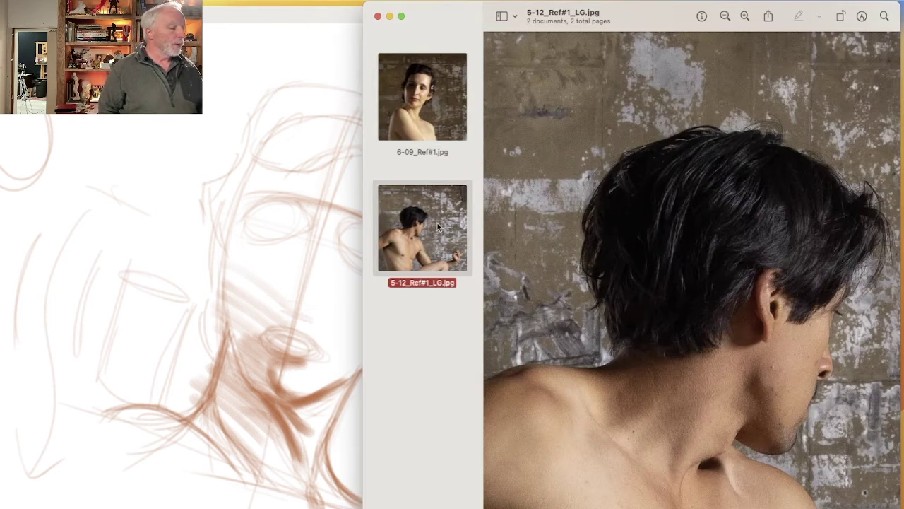
{"action": "left_click", "coordinate": [283, 248]}
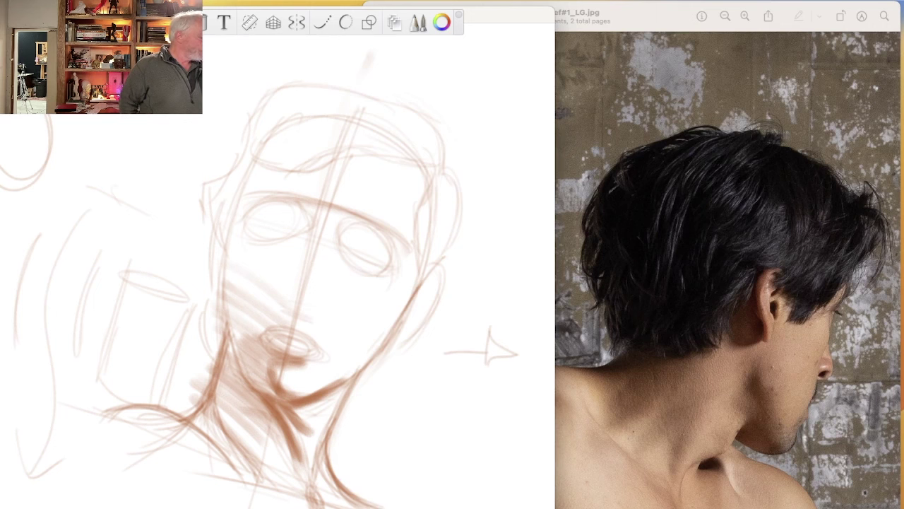
{"action": "key", "text": "Delete"}
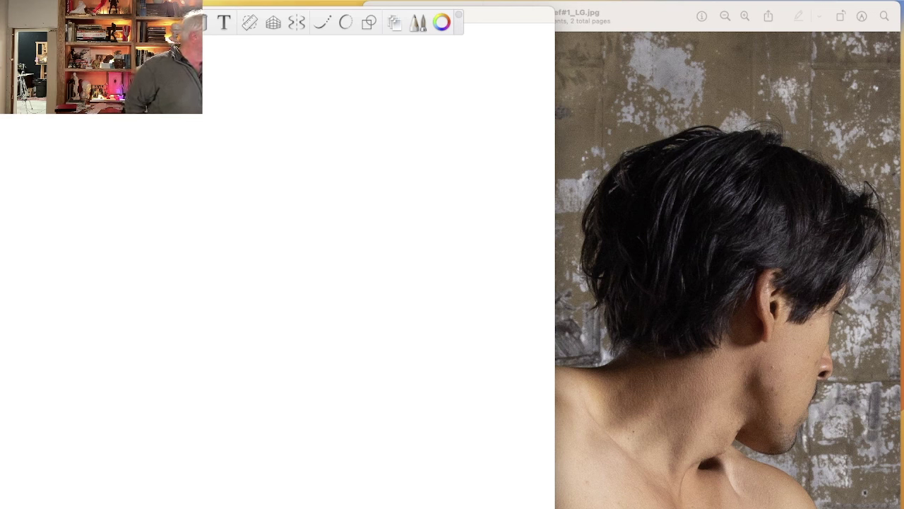
- Undo trial strokes, then draw the skull arc and the neck-and-jaw curve
{"action": "left_click_drag", "start_coordinate": [22, 120], "coordinate": [57, 187]}
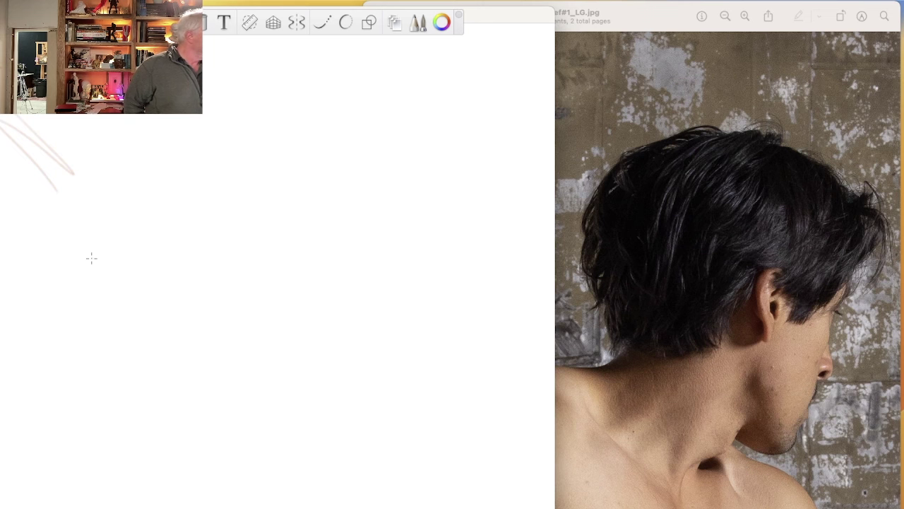
{"action": "left_click_drag", "start_coordinate": [3, 240], "coordinate": [21, 269]}
{"action": "key", "text": "super+z"}
{"action": "key", "text": "super+z"}
{"action": "left_click_drag", "start_coordinate": [142, 134], "coordinate": [406, 215]}
{"action": "left_click_drag", "start_coordinate": [358, 347], "coordinate": [353, 396]}
{"action": "left_click_drag", "start_coordinate": [382, 289], "coordinate": [339, 431]}
{"action": "left_click_drag", "start_coordinate": [389, 212], "coordinate": [332, 438]}
{"action": "mouse_move", "coordinate": [367, 311]}
{"action": "left_mouse_down"}
{"action": "mouse_move", "coordinate": [343, 417]}
{"action": "mouse_move", "coordinate": [311, 452]}
{"action": "left_mouse_up"}
- Add curves toward the back of the head and sketch the ear oval
{"action": "mouse_move", "coordinate": [311, 272]}
{"action": "left_mouse_down"}
{"action": "mouse_move", "coordinate": [406, 191]}
{"action": "mouse_move", "coordinate": [417, 169]}
{"action": "left_mouse_up"}
{"action": "left_click_drag", "start_coordinate": [315, 290], "coordinate": [395, 237]}
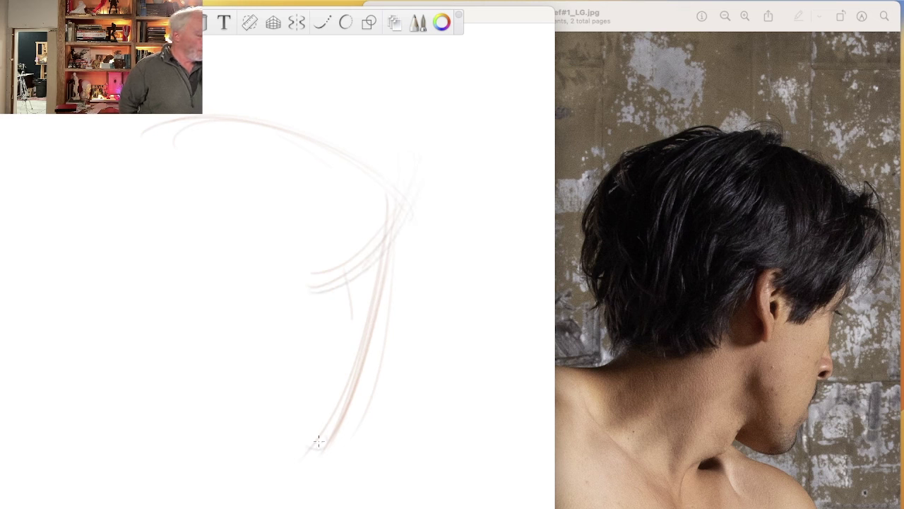
{"action": "left_click_drag", "start_coordinate": [276, 430], "coordinate": [302, 448]}
{"action": "mouse_move", "coordinate": [311, 261]}
{"action": "left_mouse_down"}
{"action": "mouse_move", "coordinate": [302, 321]}
{"action": "mouse_move", "coordinate": [309, 268]}
{"action": "mouse_move", "coordinate": [281, 335]}
{"action": "left_mouse_up"}
{"action": "left_click_drag", "start_coordinate": [279, 296], "coordinate": [296, 346]}
{"action": "left_click_drag", "start_coordinate": [277, 247], "coordinate": [280, 339]}
{"action": "left_click_drag", "start_coordinate": [272, 265], "coordinate": [291, 349]}
{"action": "mouse_move", "coordinate": [275, 300]}
{"action": "left_mouse_down"}
{"action": "mouse_move", "coordinate": [297, 353]}
{"action": "mouse_move", "coordinate": [292, 338]}
{"action": "left_mouse_up"}
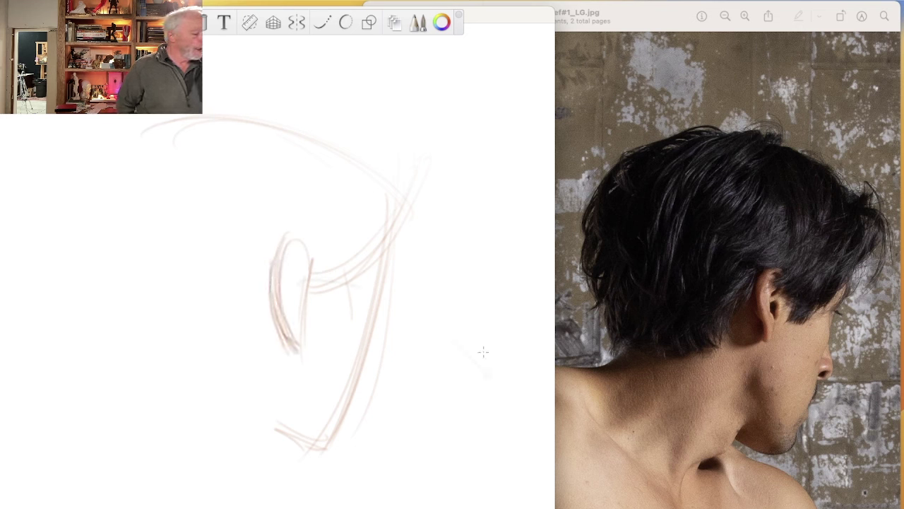
- Draw a diagonal line toward the face, erase and redraw the ear, and mark the jaw
{"action": "left_click_drag", "start_coordinate": [462, 368], "coordinate": [487, 353]}
{"action": "left_click_drag", "start_coordinate": [382, 297], "coordinate": [487, 360]}
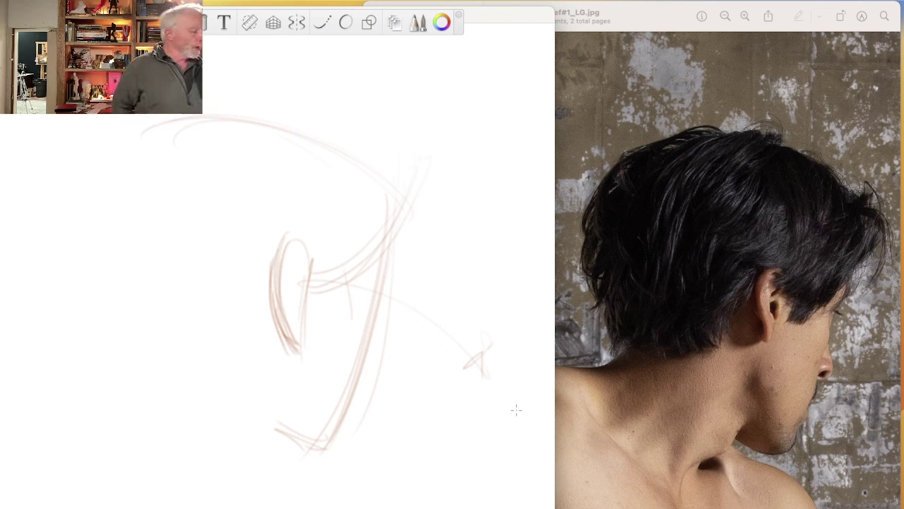
{"action": "left_click_drag", "start_coordinate": [279, 233], "coordinate": [277, 275]}
{"action": "mouse_move", "coordinate": [315, 250]}
{"action": "left_mouse_down"}
{"action": "mouse_move", "coordinate": [304, 345]}
{"action": "mouse_move", "coordinate": [305, 335]}
{"action": "left_mouse_up"}
{"action": "left_click_drag", "start_coordinate": [312, 276], "coordinate": [311, 310]}
{"action": "mouse_move", "coordinate": [286, 251]}
{"action": "left_mouse_down"}
{"action": "mouse_move", "coordinate": [284, 330]}
{"action": "mouse_move", "coordinate": [279, 319]}
{"action": "mouse_move", "coordinate": [293, 339]}
{"action": "left_mouse_up"}
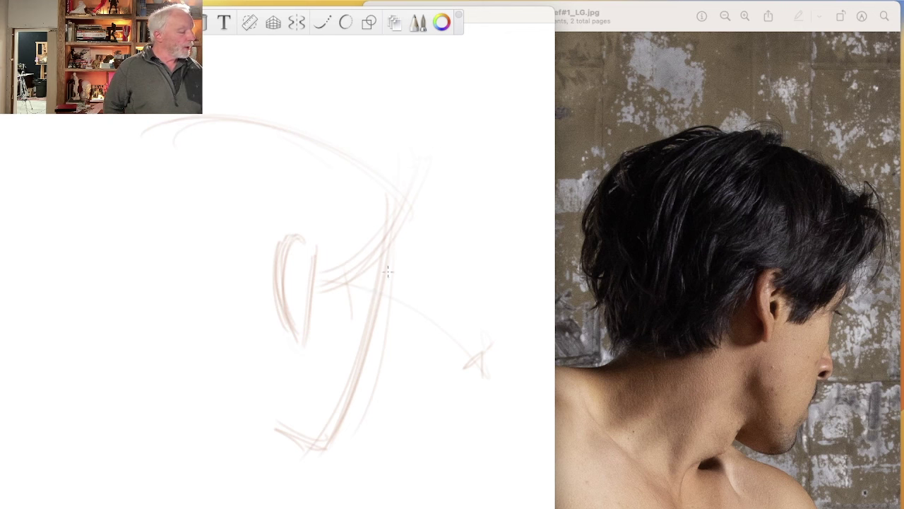
{"action": "left_click_drag", "start_coordinate": [389, 262], "coordinate": [370, 307]}
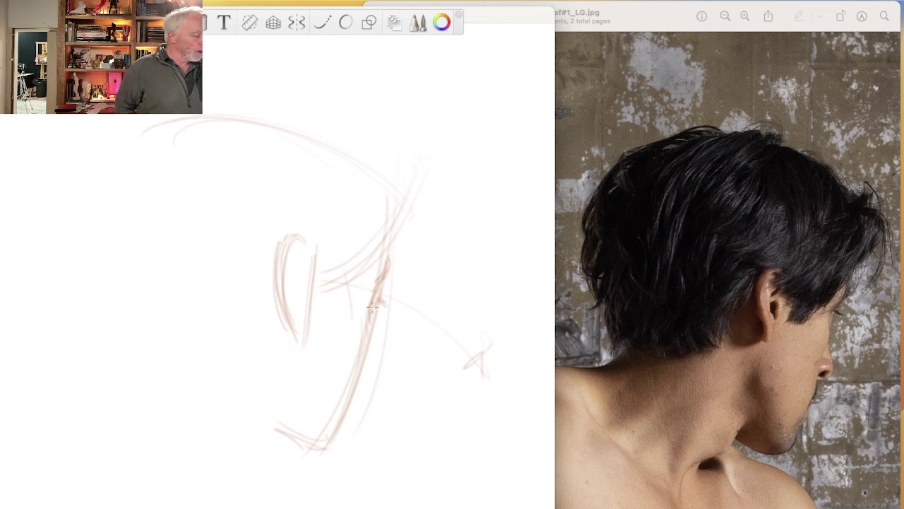
- Darken, erase and re-hatch strokes at the neck base, undoing the hatching
{"action": "left_click_drag", "start_coordinate": [332, 449], "coordinate": [315, 449]}
{"action": "left_click_drag", "start_coordinate": [279, 424], "coordinate": [304, 441]}
{"action": "mouse_move", "coordinate": [375, 337]}
{"action": "left_mouse_down"}
{"action": "mouse_move", "coordinate": [374, 381]}
{"action": "mouse_move", "coordinate": [359, 385]}
{"action": "mouse_move", "coordinate": [332, 447]}
{"action": "mouse_move", "coordinate": [307, 463]}
{"action": "mouse_move", "coordinate": [280, 438]}
{"action": "left_mouse_up"}
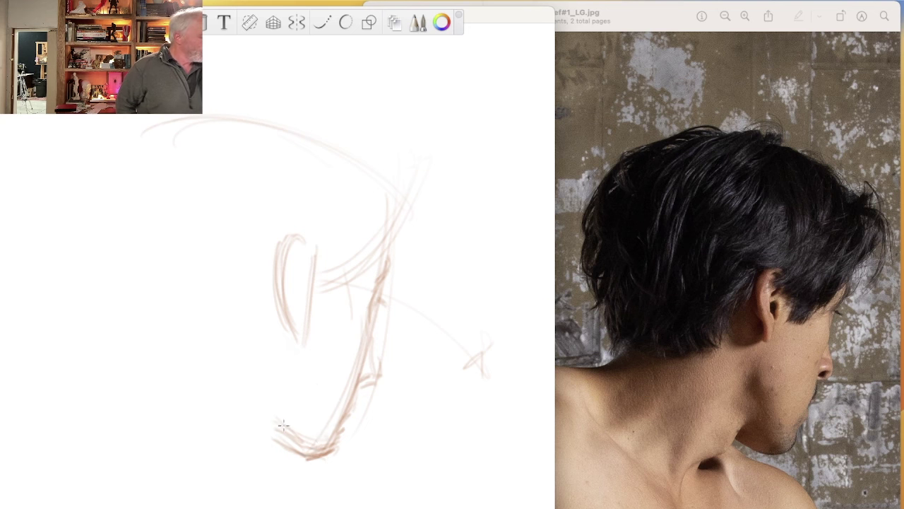
{"action": "left_click_drag", "start_coordinate": [282, 419], "coordinate": [340, 439]}
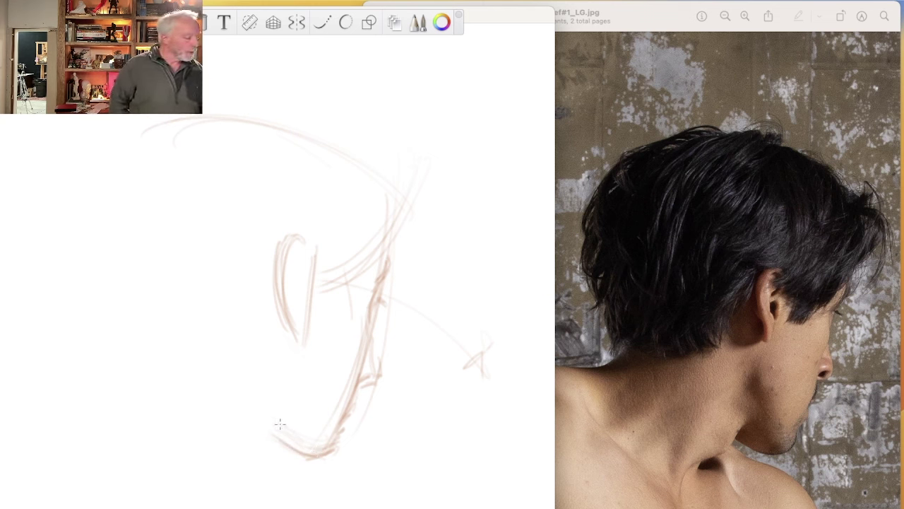
{"action": "left_click_drag", "start_coordinate": [286, 428], "coordinate": [297, 446]}
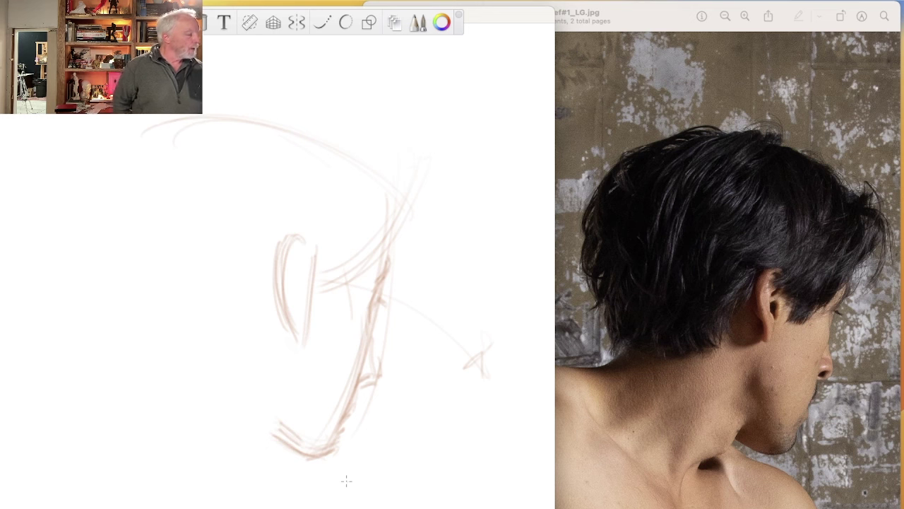
{"action": "key", "text": "super+z"}
{"action": "key", "text": "super+z"}
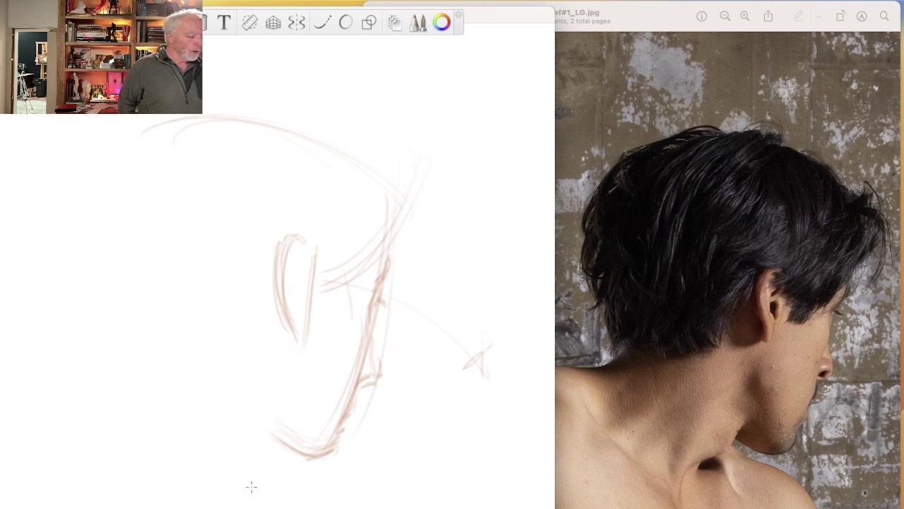
- Draw lower-left shoulder diagonals and right-side face-profile strokes, then darken the neck line
{"action": "left_click_drag", "start_coordinate": [60, 385], "coordinate": [113, 420]}
{"action": "mouse_move", "coordinate": [276, 436]}
{"action": "left_mouse_down"}
{"action": "mouse_move", "coordinate": [293, 446]}
{"action": "mouse_move", "coordinate": [228, 493]}
{"action": "left_mouse_up"}
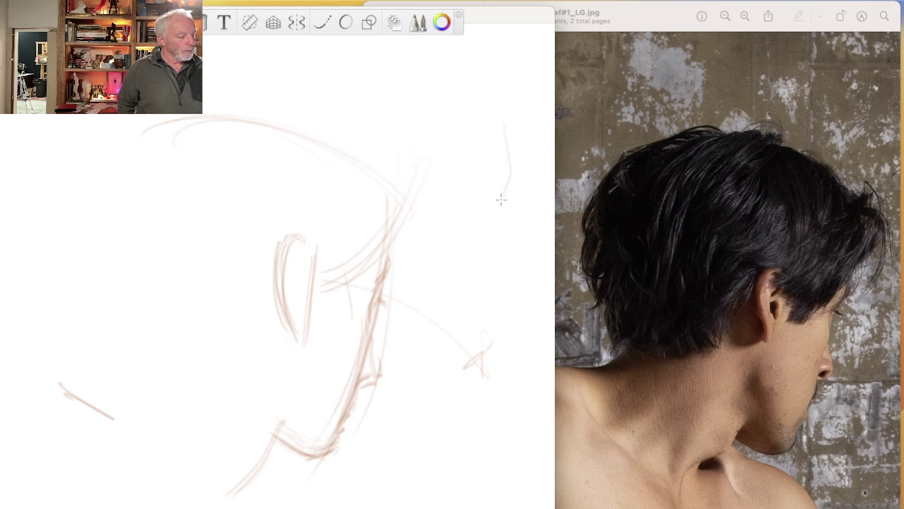
{"action": "mouse_move", "coordinate": [496, 251]}
{"action": "left_mouse_down"}
{"action": "mouse_move", "coordinate": [467, 343]}
{"action": "mouse_move", "coordinate": [424, 403]}
{"action": "left_mouse_up"}
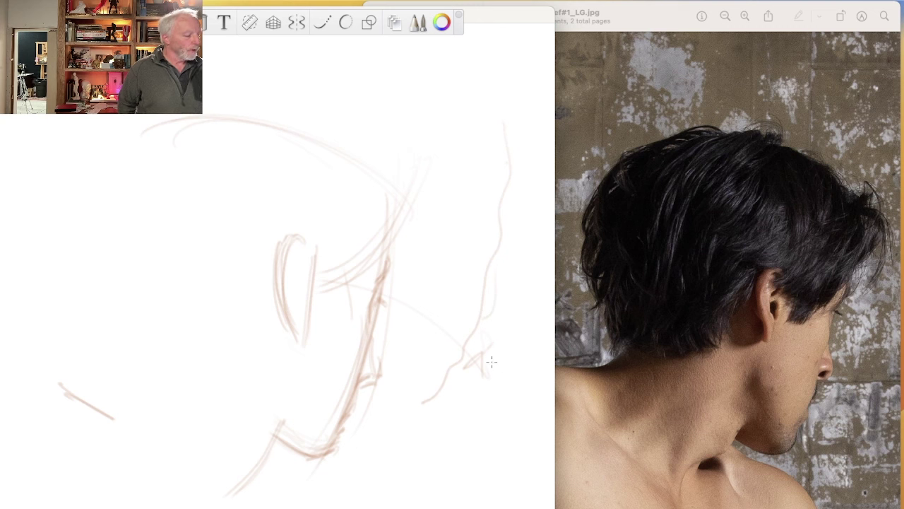
{"action": "mouse_move", "coordinate": [492, 267]}
{"action": "left_mouse_down"}
{"action": "mouse_move", "coordinate": [493, 325]}
{"action": "mouse_move", "coordinate": [481, 324]}
{"action": "left_mouse_up"}
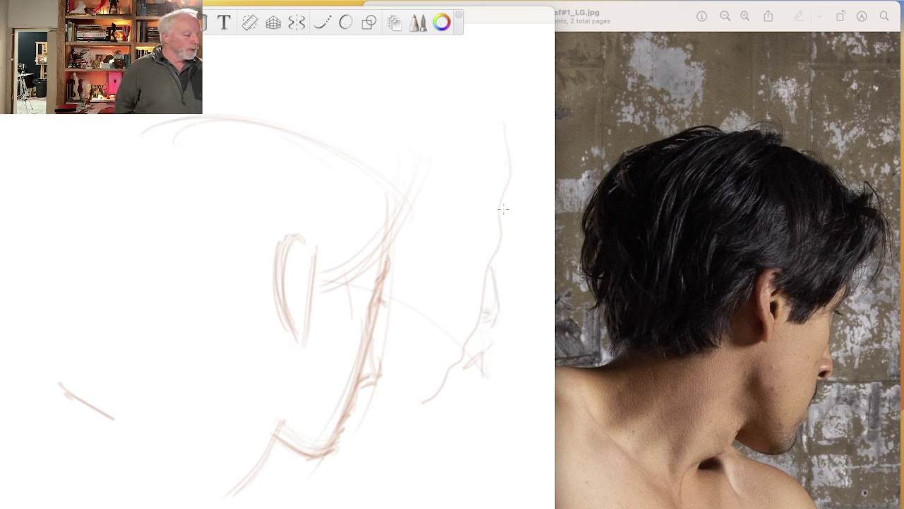
{"action": "left_click_drag", "start_coordinate": [507, 141], "coordinate": [459, 350]}
{"action": "left_click_drag", "start_coordinate": [484, 261], "coordinate": [445, 367]}
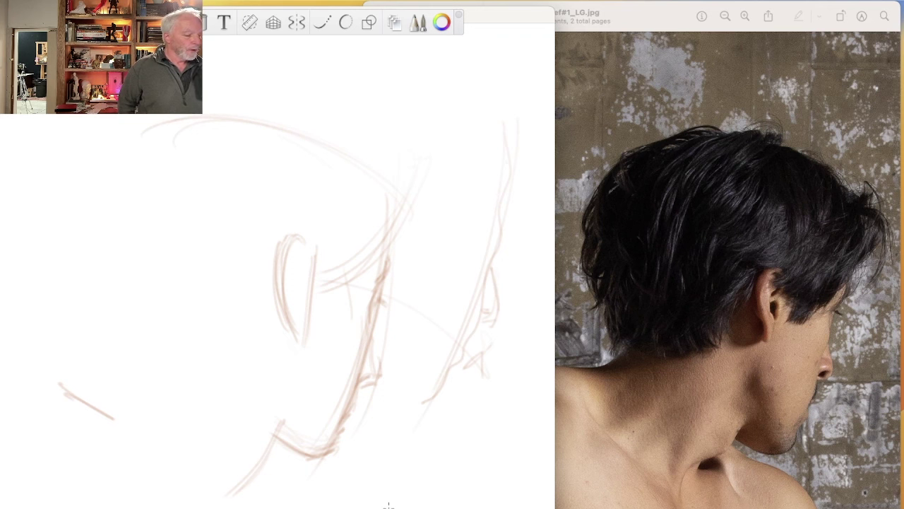
{"action": "left_click_drag", "start_coordinate": [377, 283], "coordinate": [369, 315]}
{"action": "left_click_drag", "start_coordinate": [370, 280], "coordinate": [367, 346]}
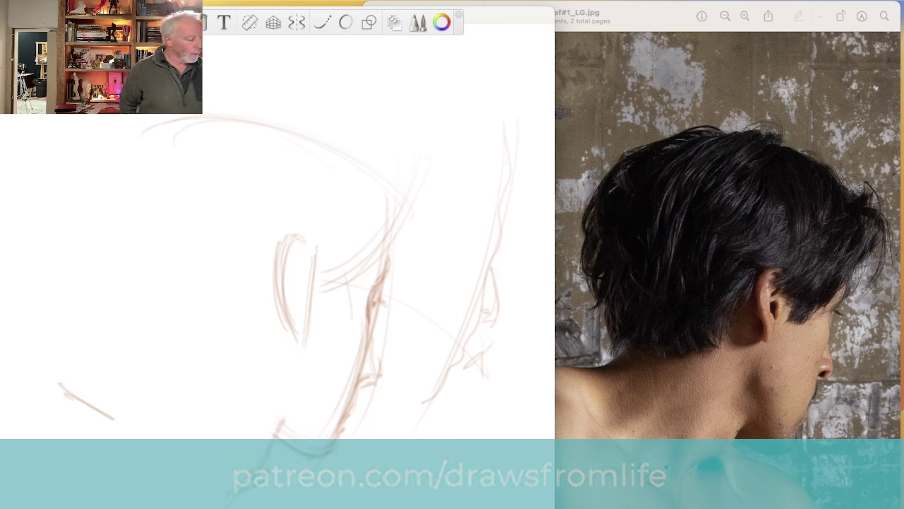
- Add a vertical line below the ear, neck-bottom strokes, a lower-right curve and top-left marks
{"action": "left_click_drag", "start_coordinate": [227, 311], "coordinate": [227, 432]}
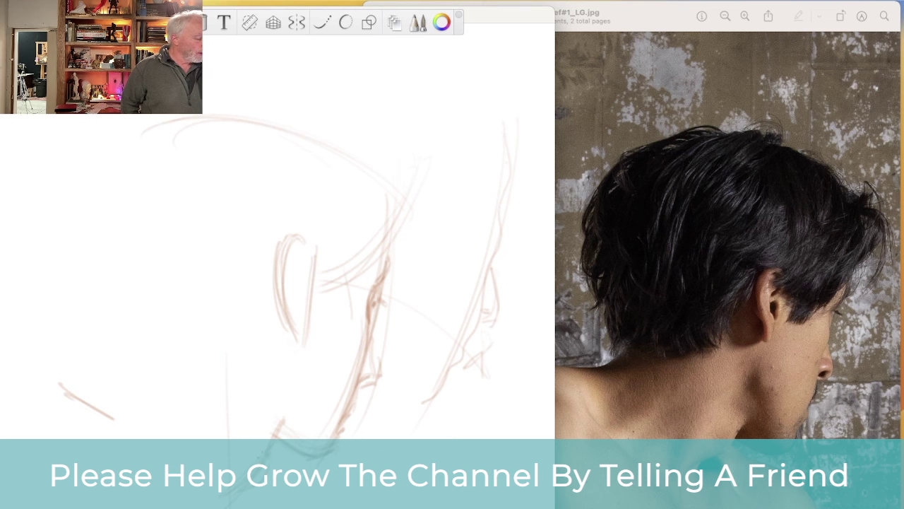
{"action": "left_click_drag", "start_coordinate": [247, 479], "coordinate": [223, 487]}
{"action": "left_click_drag", "start_coordinate": [280, 445], "coordinate": [214, 504]}
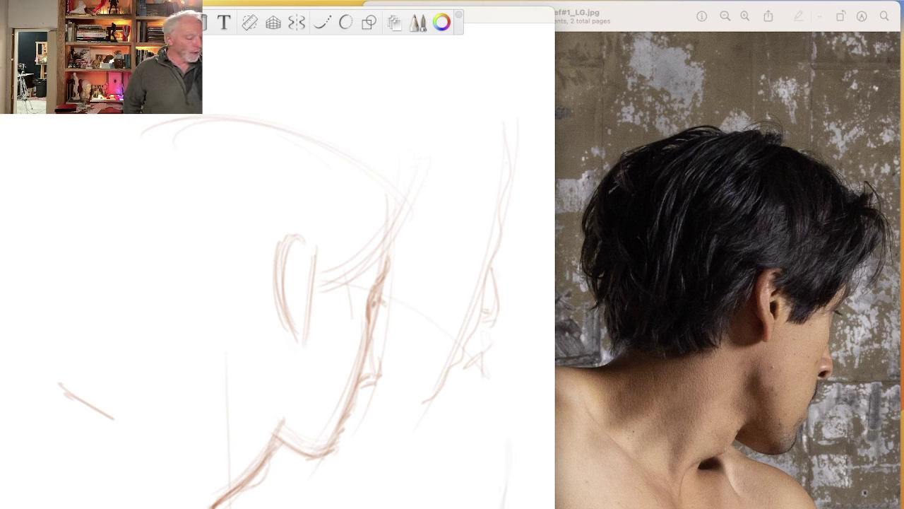
{"action": "left_click_drag", "start_coordinate": [424, 399], "coordinate": [408, 498]}
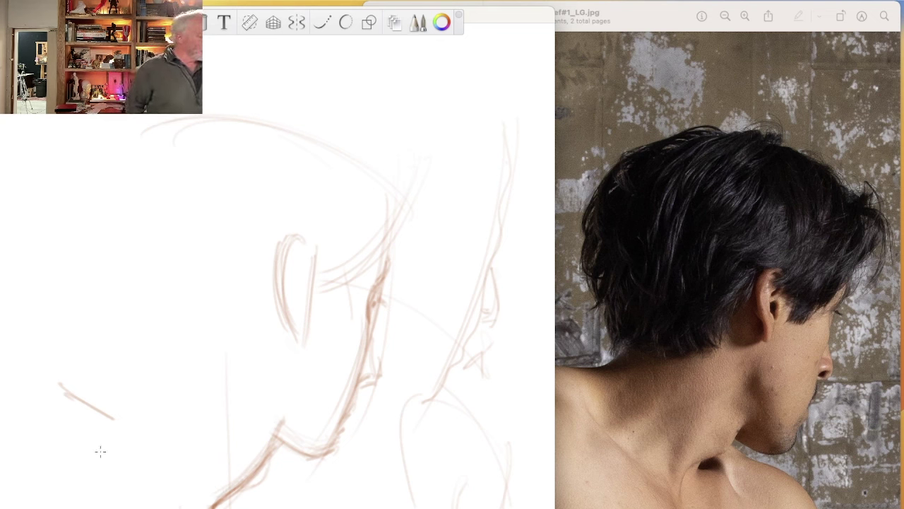
{"action": "left_click_drag", "start_coordinate": [85, 118], "coordinate": [76, 148]}
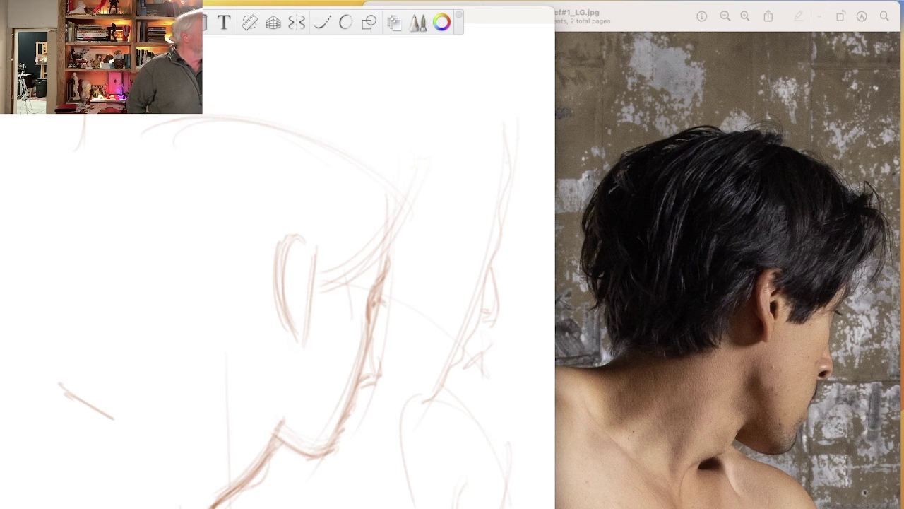
{"action": "mouse_move", "coordinate": [28, 117]}
{"action": "left_mouse_down"}
{"action": "mouse_move", "coordinate": [75, 150]}
{"action": "mouse_move", "coordinate": [48, 137]}
{"action": "mouse_move", "coordinate": [32, 163]}
{"action": "mouse_move", "coordinate": [14, 118]}
{"action": "left_mouse_up"}
- Rework the short faint strokes at the canvas's top-left corner
{"action": "left_click_drag", "start_coordinate": [49, 144], "coordinate": [32, 174]}
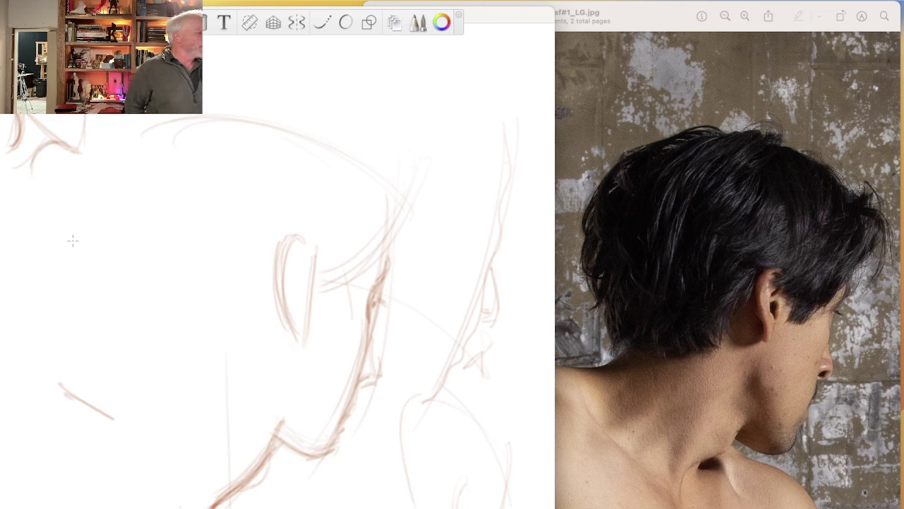
{"action": "left_click_drag", "start_coordinate": [14, 117], "coordinate": [15, 145]}
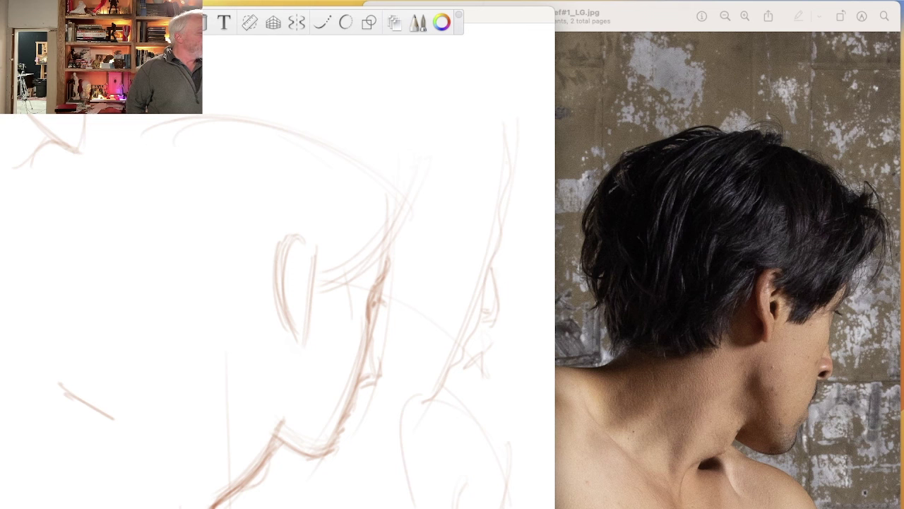
{"action": "mouse_move", "coordinate": [13, 119]}
{"action": "left_mouse_down"}
{"action": "mouse_move", "coordinate": [18, 145]}
{"action": "mouse_move", "coordinate": [10, 152]}
{"action": "left_mouse_up"}
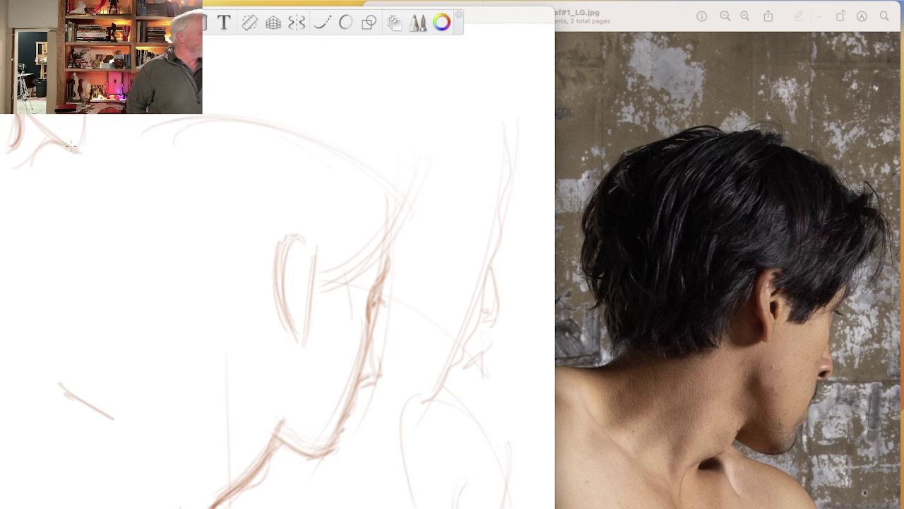
{"action": "mouse_move", "coordinate": [69, 147]}
{"action": "left_mouse_down"}
{"action": "mouse_move", "coordinate": [49, 149]}
{"action": "mouse_move", "coordinate": [41, 167]}
{"action": "left_mouse_up"}
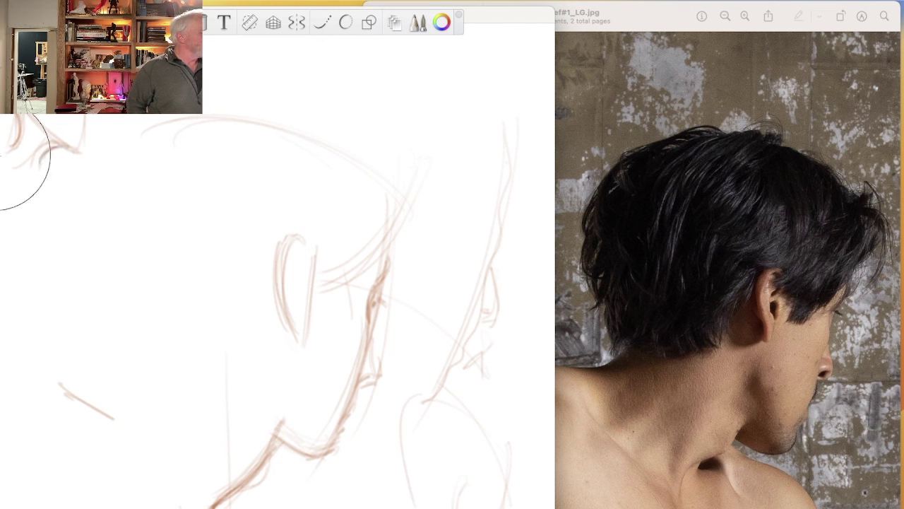
{"action": "left_click_drag", "start_coordinate": [18, 127], "coordinate": [14, 162]}
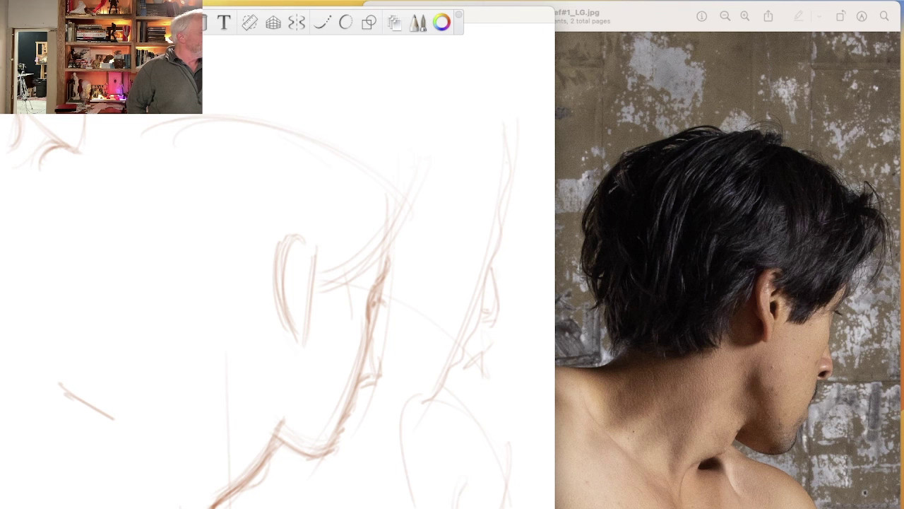
{"action": "left_click_drag", "start_coordinate": [11, 138], "coordinate": [4, 145]}
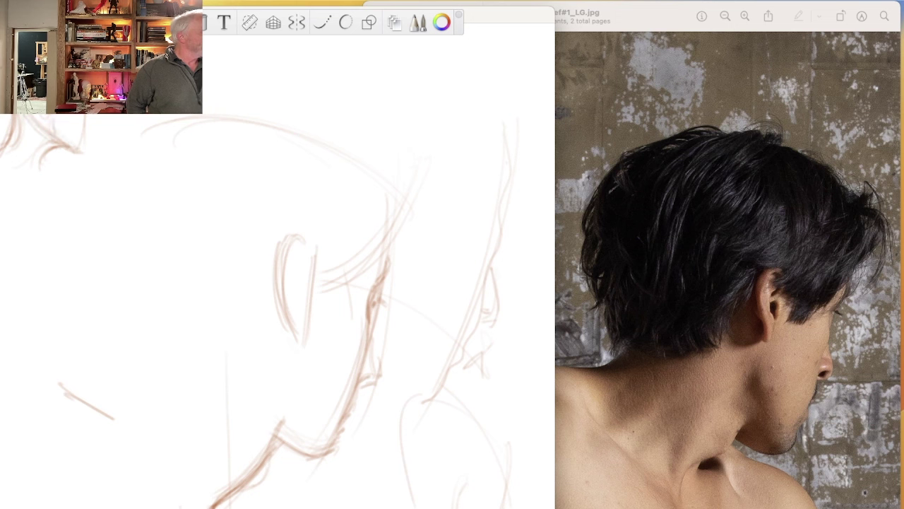
{"action": "left_click_drag", "start_coordinate": [44, 158], "coordinate": [41, 177]}
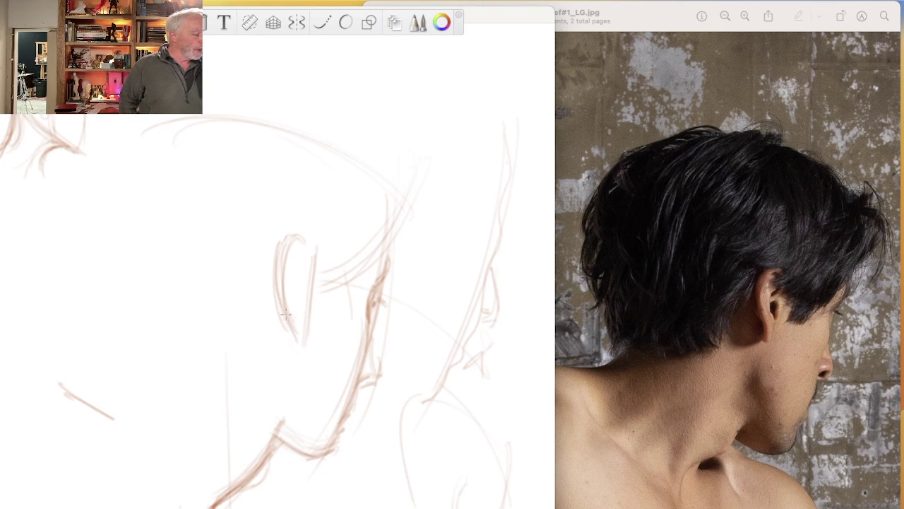
- Close the bottom of the ear lobe and add strokes behind and inside the ear
{"action": "left_click_drag", "start_coordinate": [299, 336], "coordinate": [304, 330]}
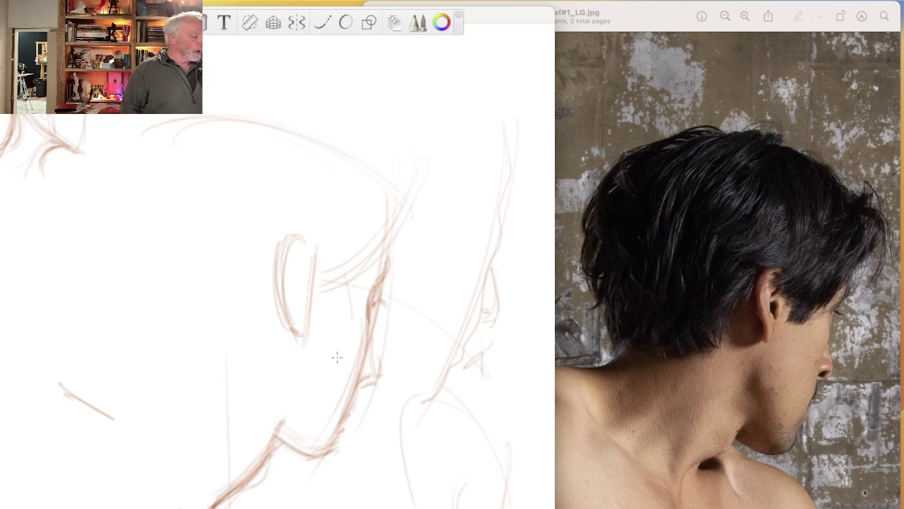
{"action": "left_click_drag", "start_coordinate": [341, 293], "coordinate": [332, 307]}
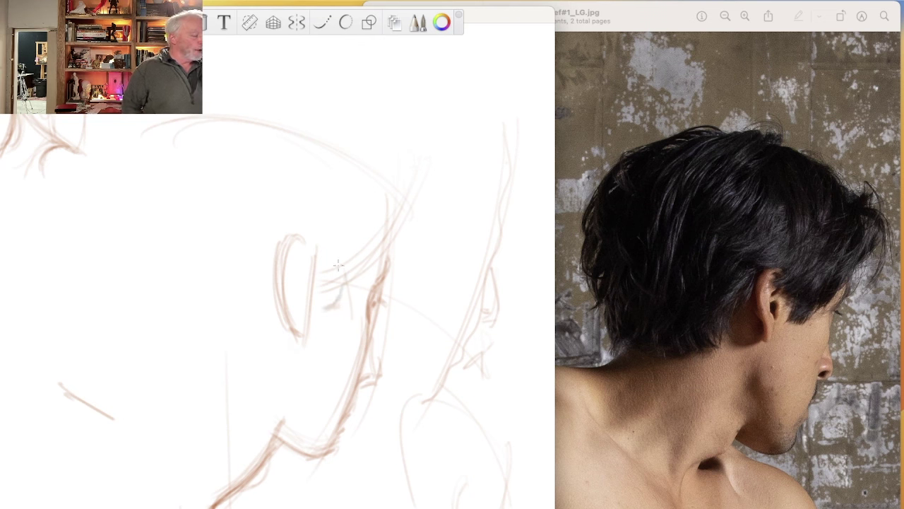
{"action": "mouse_move", "coordinate": [337, 281]}
{"action": "left_mouse_down"}
{"action": "mouse_move", "coordinate": [311, 285]}
{"action": "mouse_move", "coordinate": [317, 303]}
{"action": "left_mouse_up"}
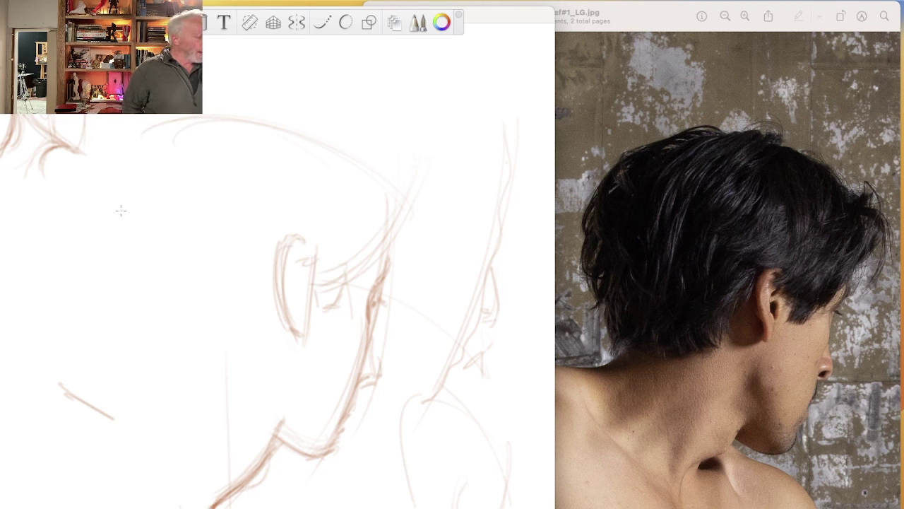
- Build up the skull outline arching over the top, back and front-left of the head
{"action": "left_click_drag", "start_coordinate": [134, 152], "coordinate": [124, 219]}
{"action": "mouse_move", "coordinate": [402, 184]}
{"action": "left_mouse_down"}
{"action": "mouse_move", "coordinate": [339, 134]}
{"action": "mouse_move", "coordinate": [208, 88]}
{"action": "left_mouse_up"}
{"action": "left_click_drag", "start_coordinate": [263, 142], "coordinate": [346, 173]}
{"action": "left_click_drag", "start_coordinate": [269, 124], "coordinate": [142, 198]}
{"action": "left_click_drag", "start_coordinate": [184, 141], "coordinate": [358, 183]}
{"action": "left_click_drag", "start_coordinate": [385, 223], "coordinate": [339, 161]}
{"action": "mouse_move", "coordinate": [212, 125]}
{"action": "left_mouse_down"}
{"action": "mouse_move", "coordinate": [142, 201]}
{"action": "mouse_move", "coordinate": [144, 265]}
{"action": "left_mouse_up"}
{"action": "mouse_move", "coordinate": [325, 152]}
{"action": "left_mouse_down"}
{"action": "mouse_move", "coordinate": [268, 131]}
{"action": "mouse_move", "coordinate": [152, 148]}
{"action": "mouse_move", "coordinate": [162, 152]}
{"action": "left_mouse_up"}
{"action": "left_click_drag", "start_coordinate": [212, 178], "coordinate": [210, 197]}
{"action": "mouse_move", "coordinate": [143, 175]}
{"action": "left_mouse_down"}
{"action": "mouse_move", "coordinate": [130, 254]}
{"action": "mouse_move", "coordinate": [142, 346]}
{"action": "left_mouse_up"}
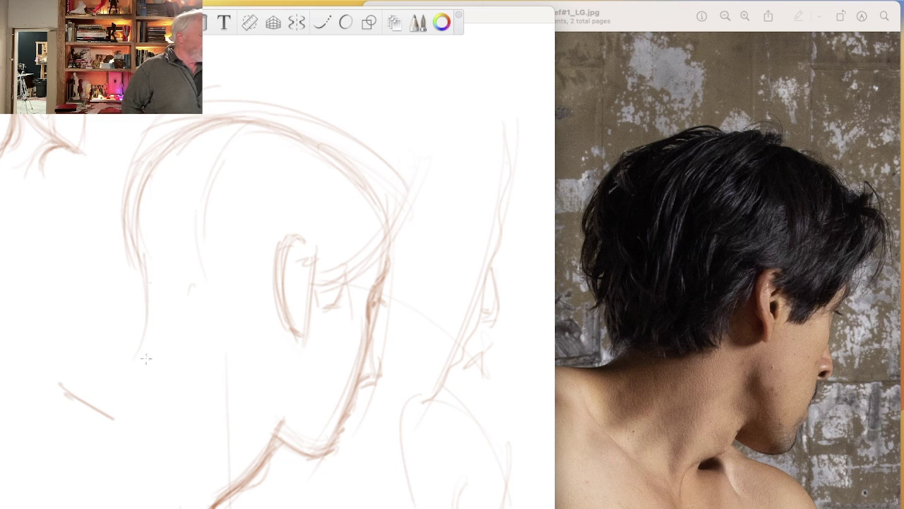
- Draw the curving neck line down from the skull and long diagonal shoulder lines
{"action": "mouse_move", "coordinate": [149, 265]}
{"action": "left_mouse_down"}
{"action": "mouse_move", "coordinate": [159, 342]}
{"action": "mouse_move", "coordinate": [99, 407]}
{"action": "left_mouse_up"}
{"action": "left_click_drag", "start_coordinate": [156, 339], "coordinate": [89, 415]}
{"action": "mouse_move", "coordinate": [137, 247]}
{"action": "left_mouse_down"}
{"action": "mouse_move", "coordinate": [159, 332]}
{"action": "mouse_move", "coordinate": [123, 392]}
{"action": "mouse_move", "coordinate": [49, 442]}
{"action": "left_mouse_up"}
{"action": "left_click_drag", "start_coordinate": [106, 410], "coordinate": [49, 445]}
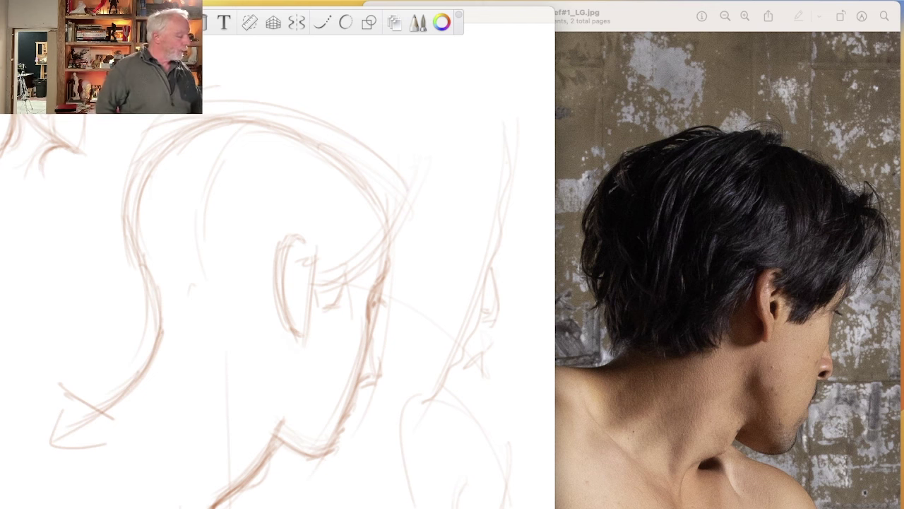
{"action": "left_click_drag", "start_coordinate": [4, 415], "coordinate": [212, 498]}
{"action": "left_click_drag", "start_coordinate": [49, 442], "coordinate": [106, 445]}
{"action": "left_click_drag", "start_coordinate": [18, 423], "coordinate": [212, 503]}
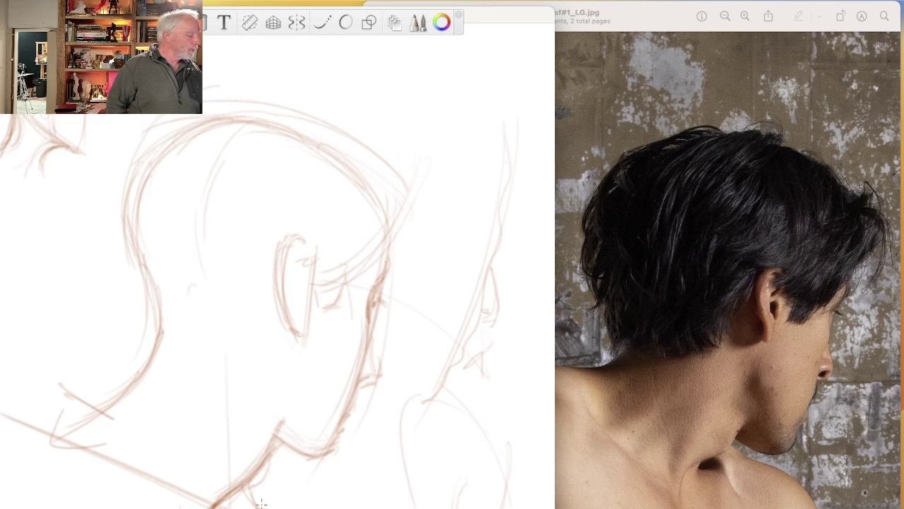
- Add marks and a darker curve under the jaw, then lighten the lower-neck strokes
{"action": "left_click_drag", "start_coordinate": [277, 487], "coordinate": [297, 464]}
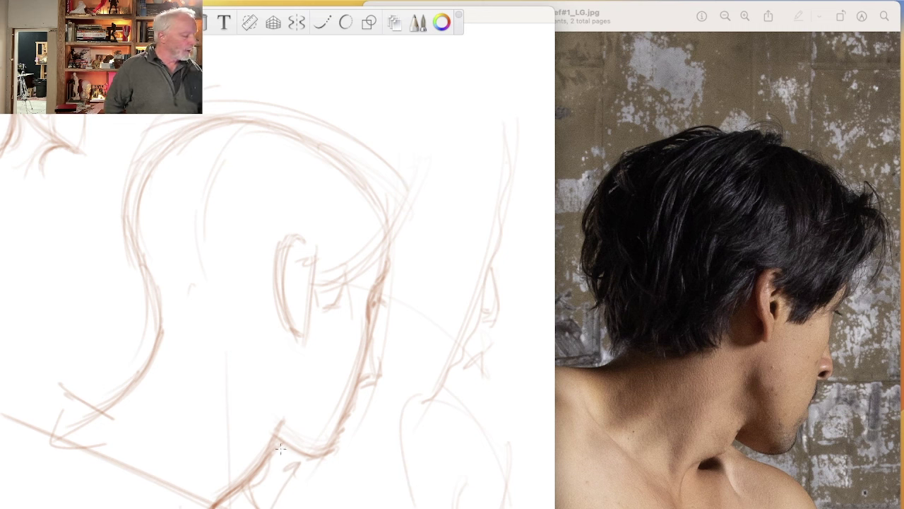
{"action": "mouse_move", "coordinate": [281, 459]}
{"action": "left_mouse_down"}
{"action": "mouse_move", "coordinate": [310, 469]}
{"action": "mouse_move", "coordinate": [289, 459]}
{"action": "mouse_move", "coordinate": [212, 501]}
{"action": "left_mouse_up"}
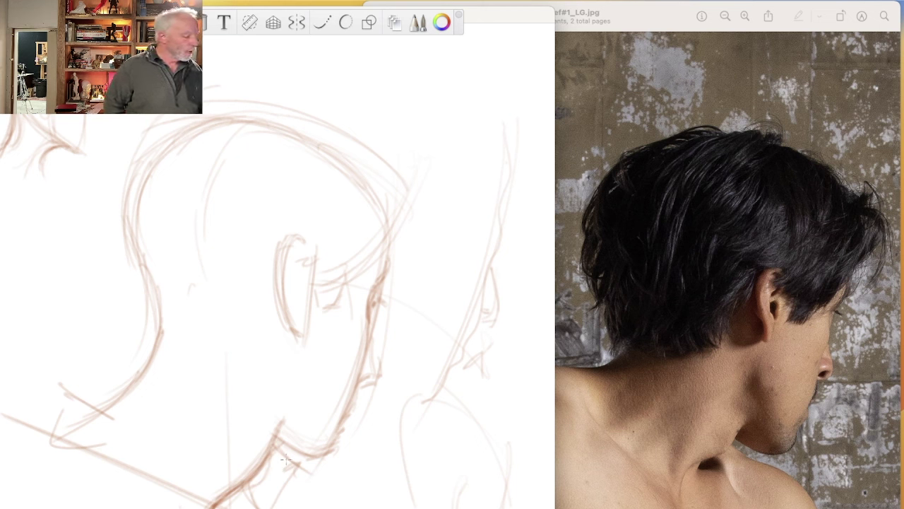
{"action": "left_click_drag", "start_coordinate": [279, 449], "coordinate": [375, 505]}
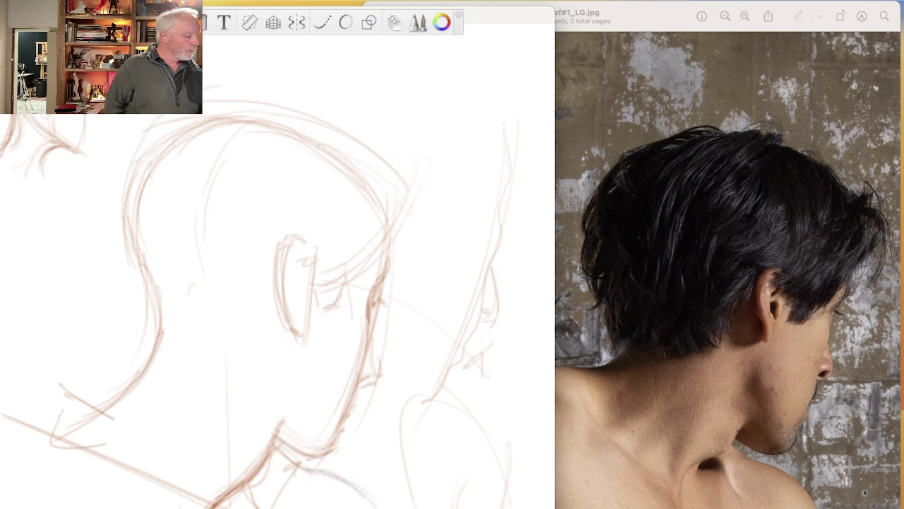
{"action": "left_click_drag", "start_coordinate": [311, 471], "coordinate": [368, 503]}
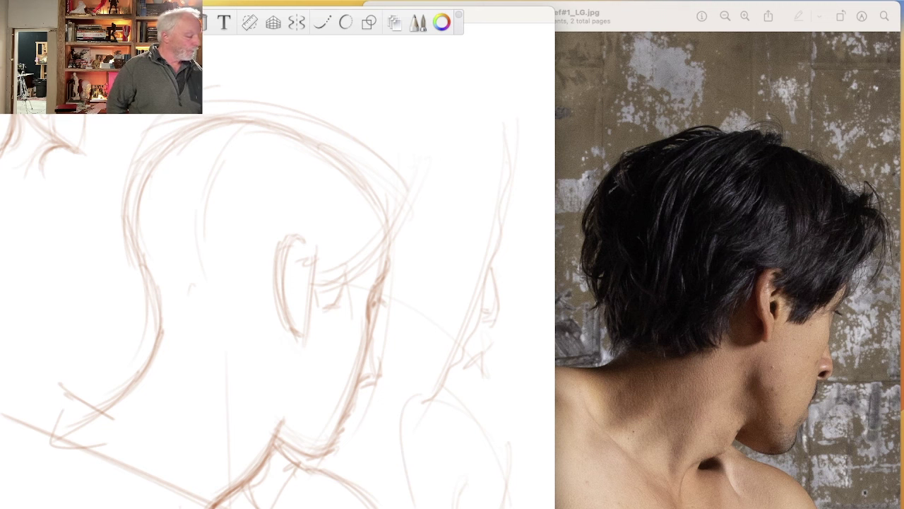
{"action": "mouse_move", "coordinate": [228, 492]}
{"action": "left_mouse_down"}
{"action": "mouse_move", "coordinate": [226, 506]}
{"action": "mouse_move", "coordinate": [240, 495]}
{"action": "mouse_move", "coordinate": [183, 493]}
{"action": "mouse_move", "coordinate": [240, 505]}
{"action": "left_mouse_up"}
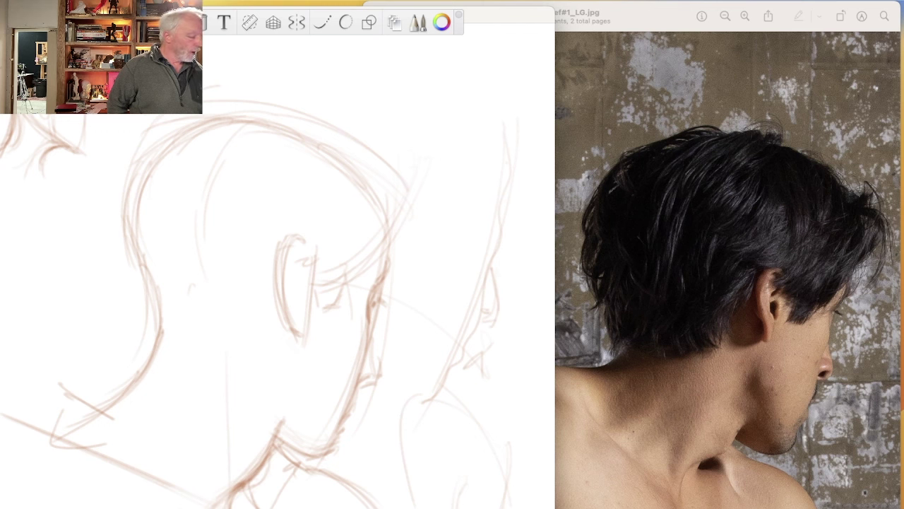
{"action": "mouse_move", "coordinate": [283, 503]}
{"action": "left_mouse_down"}
{"action": "mouse_move", "coordinate": [243, 486]}
{"action": "mouse_move", "coordinate": [156, 480]}
{"action": "left_mouse_up"}
- Sketch diagonal lines across the neck and strengthen the neck-to-shoulder line on the left
{"action": "left_click_drag", "start_coordinate": [339, 498], "coordinate": [205, 434]}
{"action": "left_click_drag", "start_coordinate": [260, 462], "coordinate": [127, 410]}
{"action": "left_click_drag", "start_coordinate": [198, 417], "coordinate": [67, 373]}
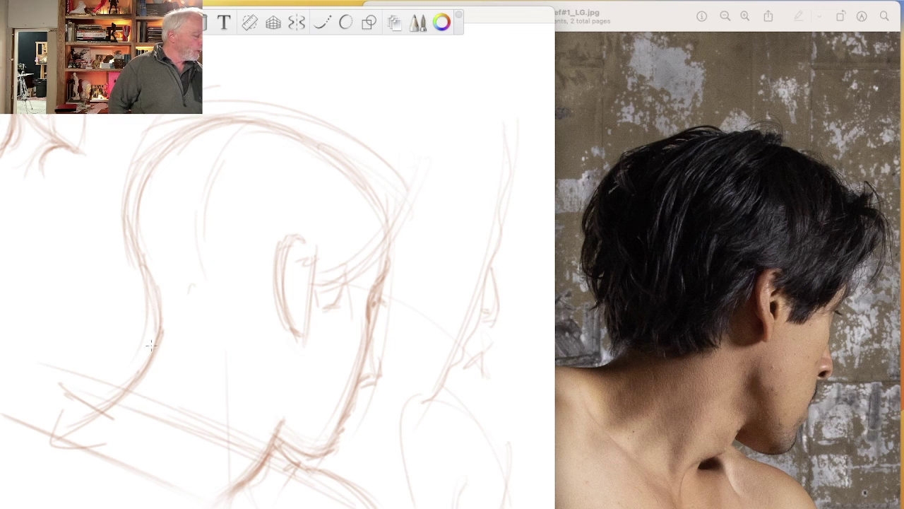
{"action": "mouse_move", "coordinate": [155, 336]}
{"action": "left_mouse_down"}
{"action": "mouse_move", "coordinate": [134, 363]}
{"action": "mouse_move", "coordinate": [8, 366]}
{"action": "mouse_move", "coordinate": [110, 366]}
{"action": "left_mouse_up"}
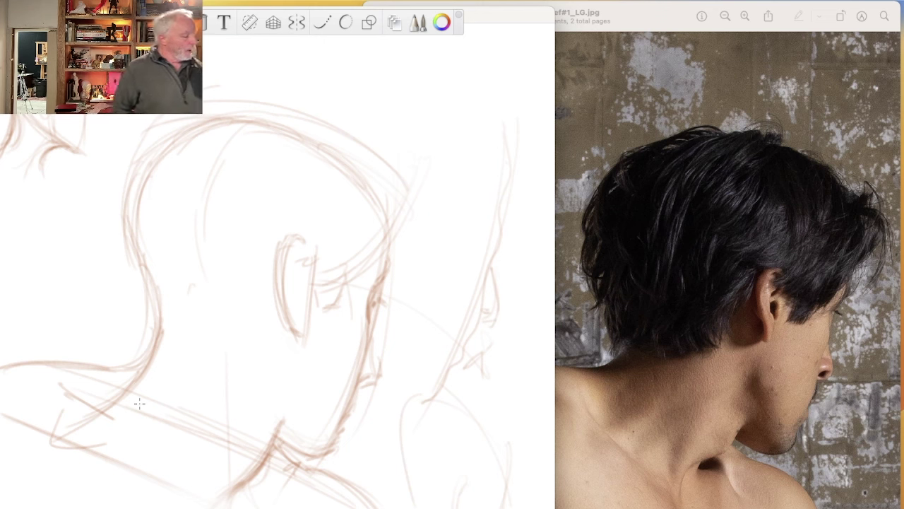
{"action": "left_click_drag", "start_coordinate": [161, 304], "coordinate": [85, 424]}
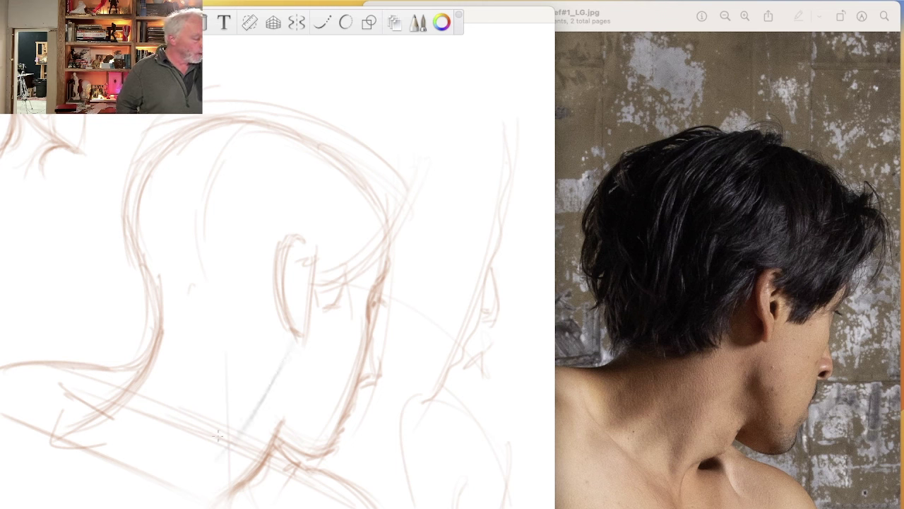
- Draw a diagonal from the jaw down the neck and darken it
{"action": "left_click_drag", "start_coordinate": [300, 334], "coordinate": [224, 466]}
{"action": "left_click_drag", "start_coordinate": [268, 396], "coordinate": [233, 459]}
{"action": "left_click_drag", "start_coordinate": [301, 325], "coordinate": [226, 487]}
{"action": "left_click_drag", "start_coordinate": [258, 456], "coordinate": [221, 502]}
{"action": "left_click_drag", "start_coordinate": [245, 472], "coordinate": [217, 503]}
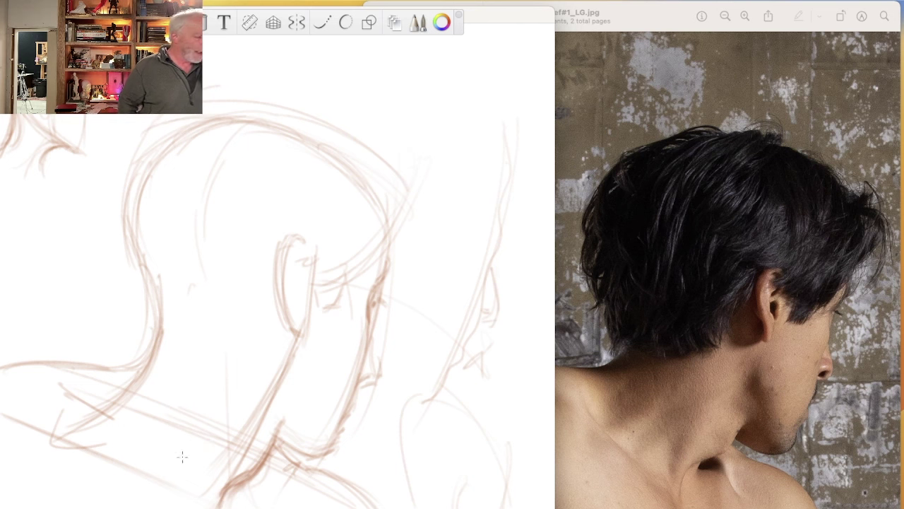
- Sketch short strokes below the ear and curves along the jaw and neck
{"action": "left_click_drag", "start_coordinate": [301, 341], "coordinate": [305, 348]}
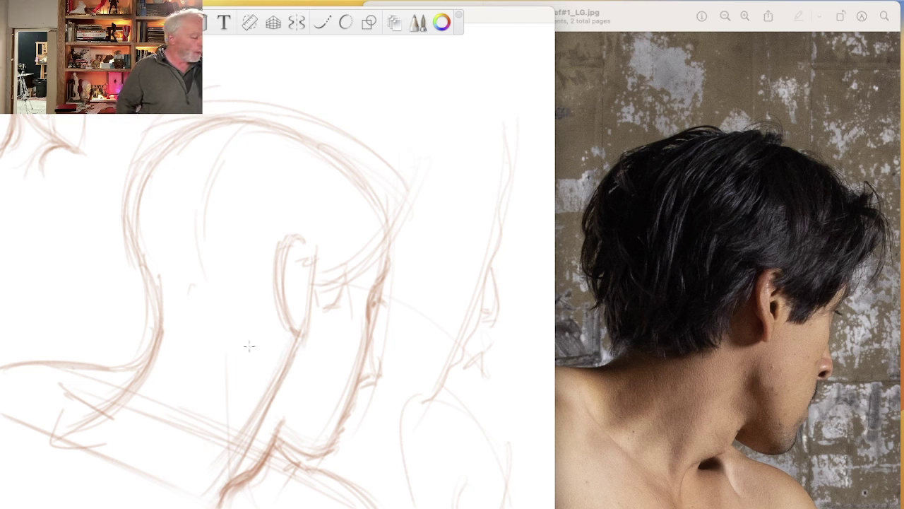
{"action": "mouse_move", "coordinate": [247, 362]}
{"action": "left_mouse_down"}
{"action": "mouse_move", "coordinate": [279, 374]}
{"action": "mouse_move", "coordinate": [297, 409]}
{"action": "left_mouse_up"}
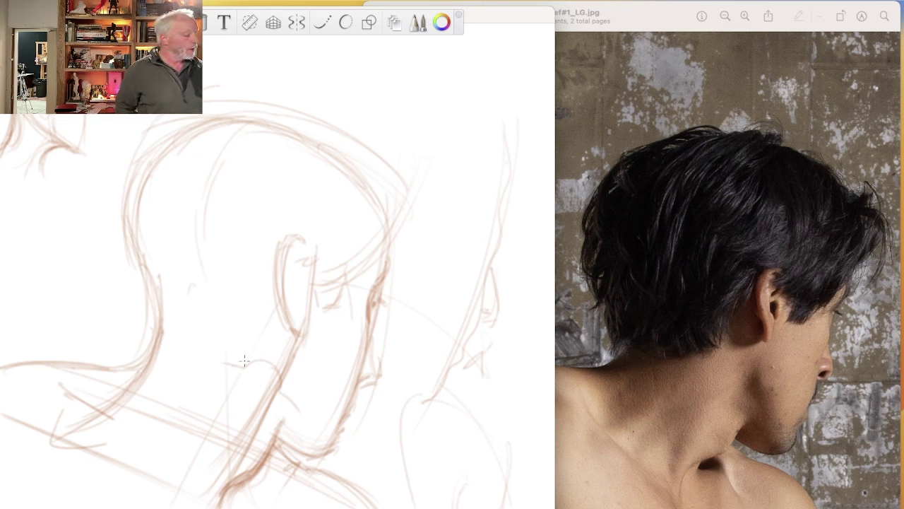
{"action": "left_click_drag", "start_coordinate": [254, 354], "coordinate": [136, 493]}
{"action": "left_click_drag", "start_coordinate": [286, 332], "coordinate": [265, 407]}
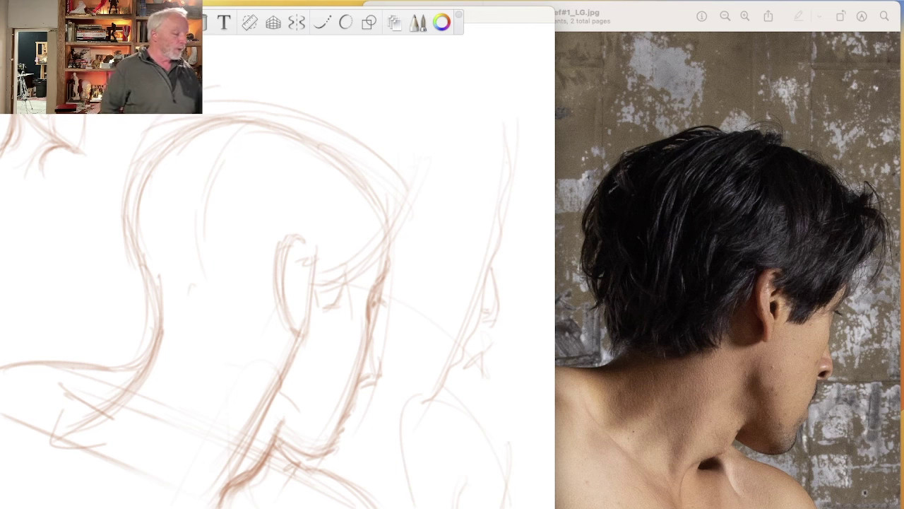
{"action": "left_click_drag", "start_coordinate": [297, 339], "coordinate": [230, 329]}
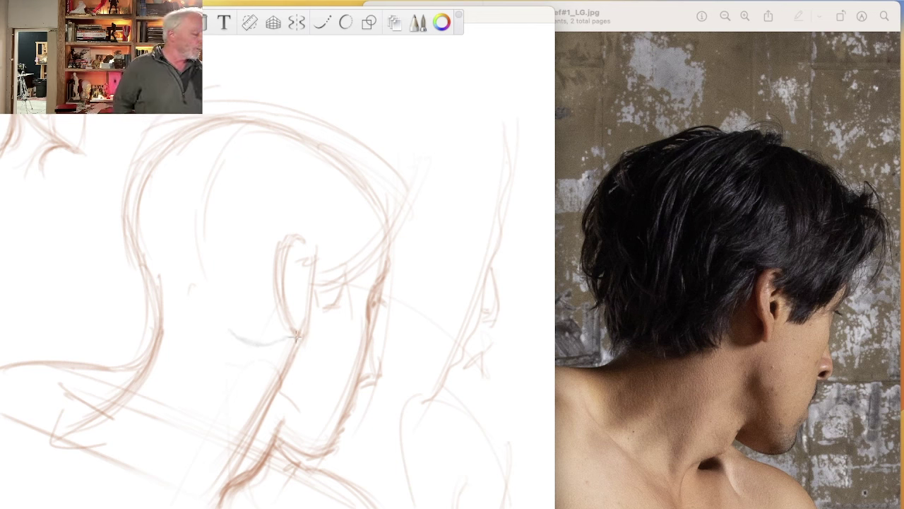
{"action": "left_click_drag", "start_coordinate": [289, 338], "coordinate": [243, 452]}
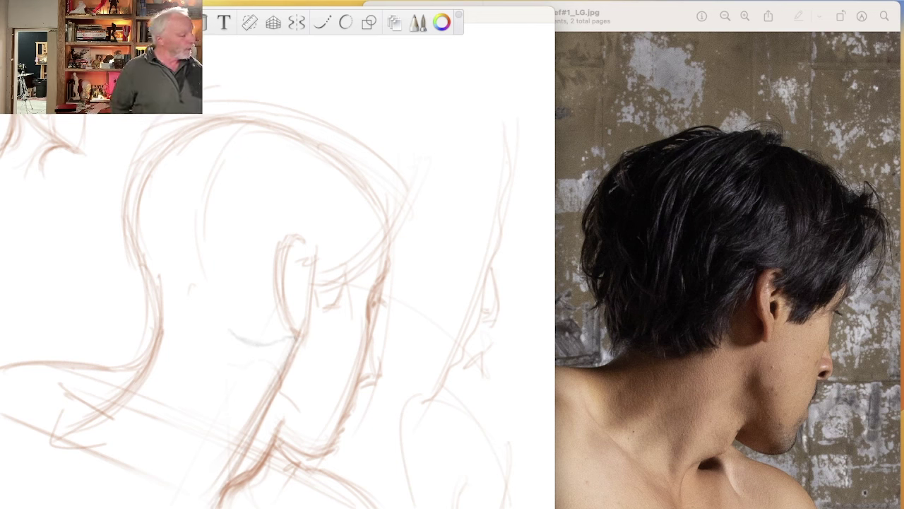
{"action": "left_click_drag", "start_coordinate": [286, 364], "coordinate": [247, 435]}
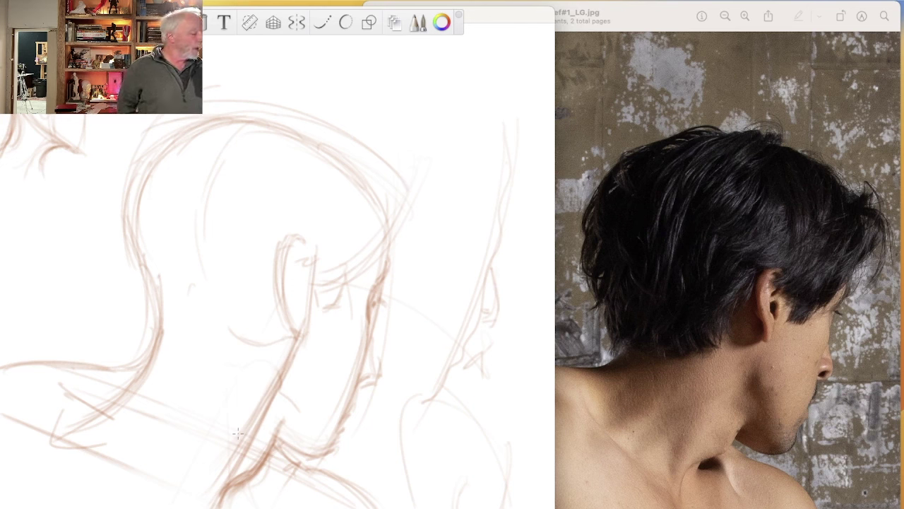
- Erase the jaw-line strokes and undo several recent neck strokes with Cmd+Z
{"action": "left_click_drag", "start_coordinate": [283, 382], "coordinate": [233, 332]}
{"action": "left_click_drag", "start_coordinate": [283, 362], "coordinate": [169, 438]}
{"action": "mouse_move", "coordinate": [290, 396]}
{"action": "left_mouse_down"}
{"action": "mouse_move", "coordinate": [262, 364]}
{"action": "mouse_move", "coordinate": [226, 480]}
{"action": "mouse_move", "coordinate": [237, 488]}
{"action": "mouse_move", "coordinate": [244, 467]}
{"action": "left_mouse_up"}
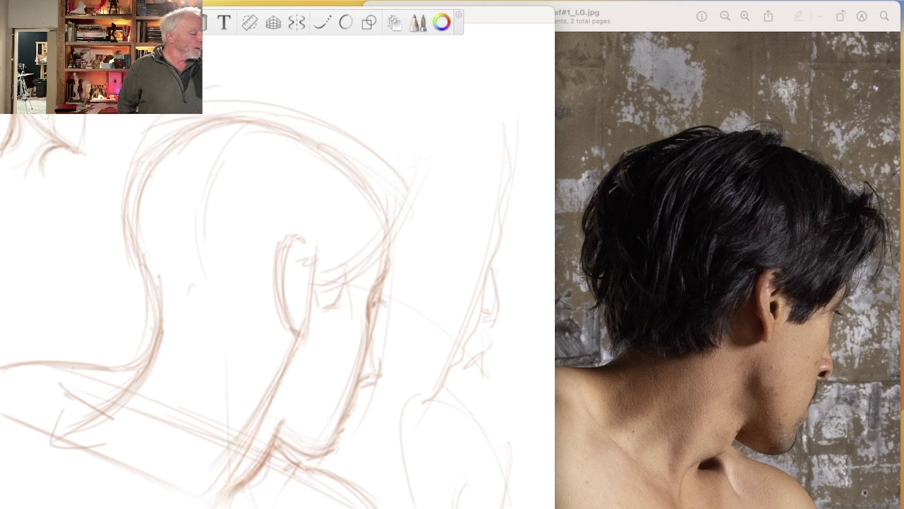
{"action": "key", "text": "super+z"}
{"action": "key", "text": "super+z"}
{"action": "key", "text": "super+z"}
{"action": "key", "text": "super+z"}
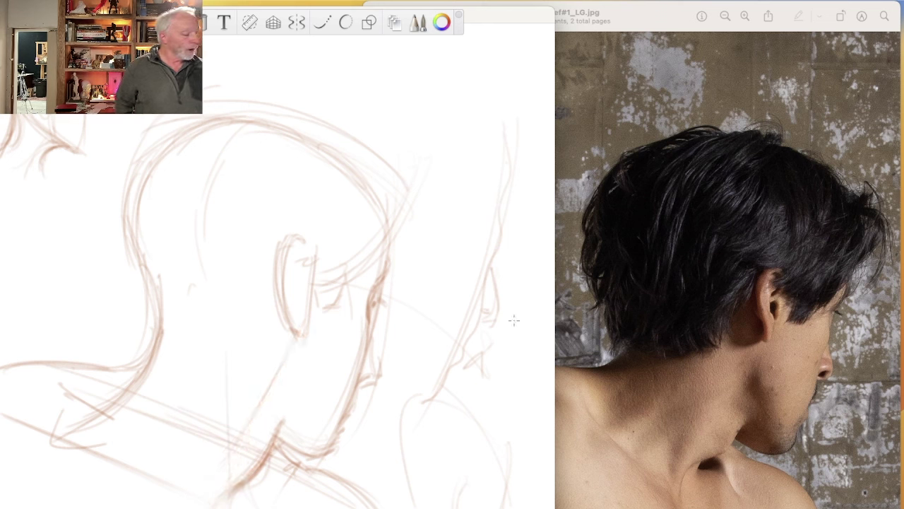
- Add a small arrow mark, then draw and darken a long neck line to the shoulder
{"action": "mouse_move", "coordinate": [530, 330]}
{"action": "left_mouse_down"}
{"action": "mouse_move", "coordinate": [512, 334]}
{"action": "mouse_move", "coordinate": [528, 347]}
{"action": "left_mouse_up"}
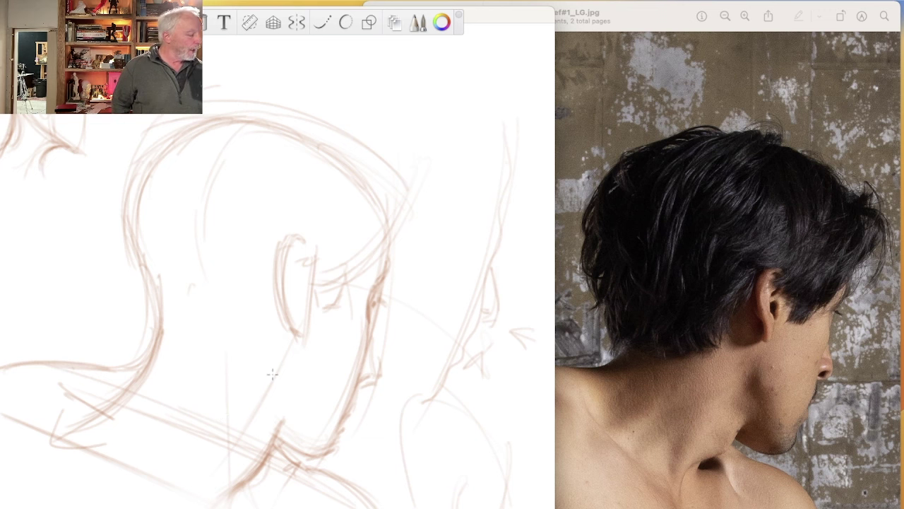
{"action": "mouse_move", "coordinate": [292, 328]}
{"action": "left_mouse_down"}
{"action": "mouse_move", "coordinate": [265, 413]}
{"action": "mouse_move", "coordinate": [212, 491]}
{"action": "left_mouse_up"}
{"action": "left_click_drag", "start_coordinate": [263, 407], "coordinate": [212, 494]}
{"action": "left_click_drag", "start_coordinate": [288, 357], "coordinate": [219, 494]}
{"action": "left_click_drag", "start_coordinate": [240, 456], "coordinate": [225, 500]}
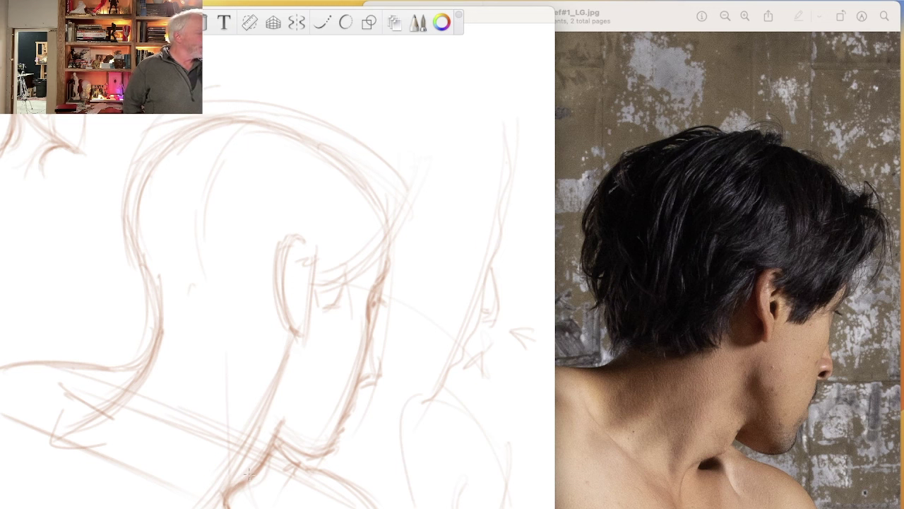
- Sketch a faint line at upper left with a diagonal arrow pointing toward the head
{"action": "left_click_drag", "start_coordinate": [42, 120], "coordinate": [40, 166]}
{"action": "mouse_move", "coordinate": [39, 131]}
{"action": "left_mouse_down"}
{"action": "mouse_move", "coordinate": [36, 177]}
{"action": "mouse_move", "coordinate": [71, 205]}
{"action": "mouse_move", "coordinate": [106, 260]}
{"action": "left_mouse_up"}
{"action": "left_click_drag", "start_coordinate": [74, 229], "coordinate": [109, 253]}
{"action": "left_click_drag", "start_coordinate": [3, 141], "coordinate": [2, 152]}
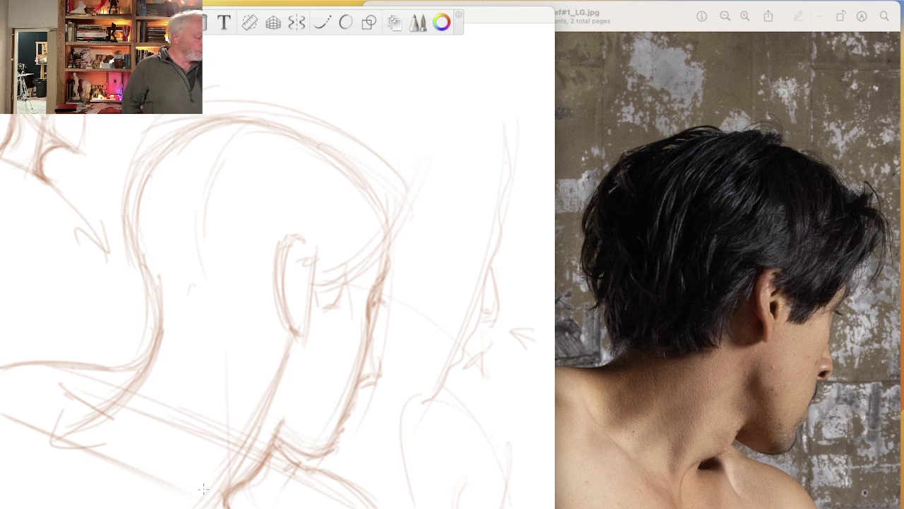
- Draw and darken diagonal shoulder strokes at lower left, with short marks along the shoulder
{"action": "left_click_drag", "start_coordinate": [219, 501], "coordinate": [120, 440]}
{"action": "mouse_move", "coordinate": [173, 462]}
{"action": "left_mouse_down"}
{"action": "mouse_move", "coordinate": [90, 421]}
{"action": "mouse_move", "coordinate": [116, 430]}
{"action": "left_mouse_up"}
{"action": "mouse_move", "coordinate": [180, 466]}
{"action": "left_mouse_down"}
{"action": "mouse_move", "coordinate": [120, 442]}
{"action": "mouse_move", "coordinate": [71, 402]}
{"action": "left_mouse_up"}
{"action": "mouse_move", "coordinate": [42, 371]}
{"action": "left_mouse_down"}
{"action": "mouse_move", "coordinate": [63, 406]}
{"action": "mouse_move", "coordinate": [77, 409]}
{"action": "left_mouse_up"}
{"action": "left_click_drag", "start_coordinate": [180, 396], "coordinate": [168, 420]}
{"action": "mouse_move", "coordinate": [164, 422]}
{"action": "left_mouse_down"}
{"action": "mouse_move", "coordinate": [154, 437]}
{"action": "mouse_move", "coordinate": [174, 438]}
{"action": "left_mouse_up"}
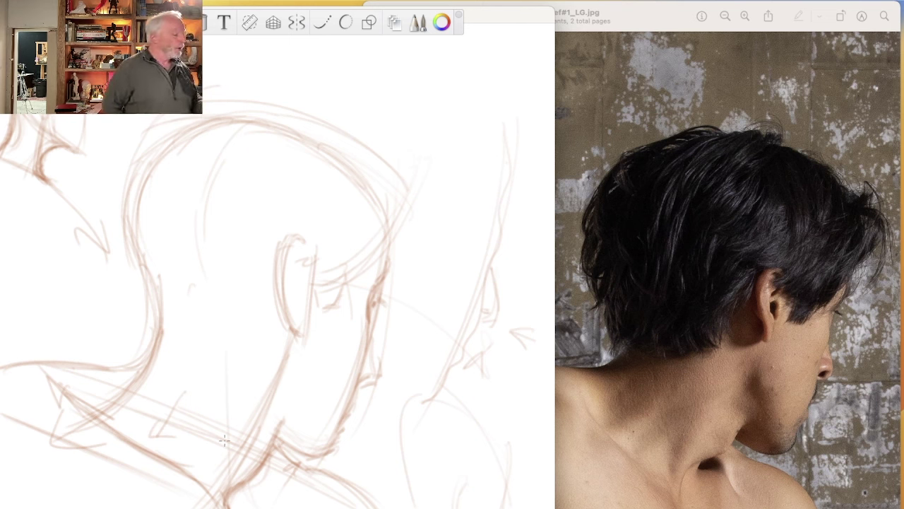
- Add faint strokes along the neck and shoulder, then clear the whole canvas
{"action": "left_click_drag", "start_coordinate": [178, 344], "coordinate": [176, 373]}
{"action": "left_click_drag", "start_coordinate": [171, 385], "coordinate": [155, 427]}
{"action": "mouse_move", "coordinate": [145, 371]}
{"action": "left_mouse_down"}
{"action": "mouse_move", "coordinate": [99, 406]}
{"action": "mouse_move", "coordinate": [44, 374]}
{"action": "left_mouse_up"}
{"action": "left_click_drag", "start_coordinate": [91, 357], "coordinate": [40, 361]}
{"action": "key", "text": "Delete"}
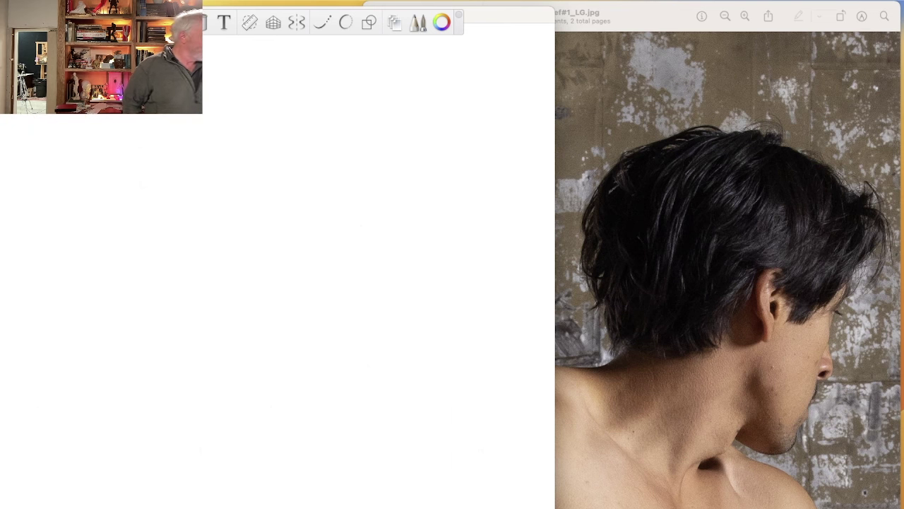
- Draw the head oval, both neck sides, a vertical centre line and a chin mark
{"action": "mouse_move", "coordinate": [318, 191]}
{"action": "left_mouse_down"}
{"action": "mouse_move", "coordinate": [320, 238]}
{"action": "mouse_move", "coordinate": [240, 262]}
{"action": "mouse_move", "coordinate": [226, 183]}
{"action": "mouse_move", "coordinate": [258, 95]}
{"action": "left_mouse_up"}
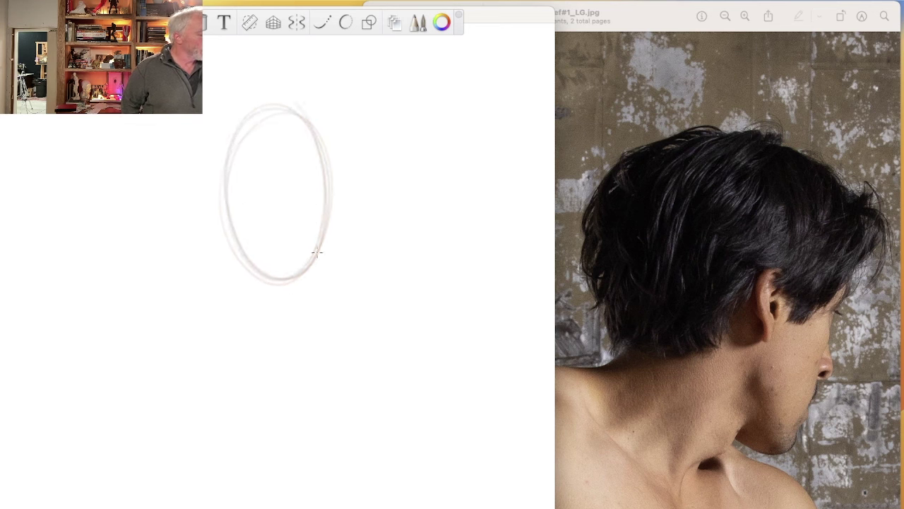
{"action": "left_click_drag", "start_coordinate": [316, 259], "coordinate": [320, 328]}
{"action": "left_click_drag", "start_coordinate": [251, 272], "coordinate": [243, 330]}
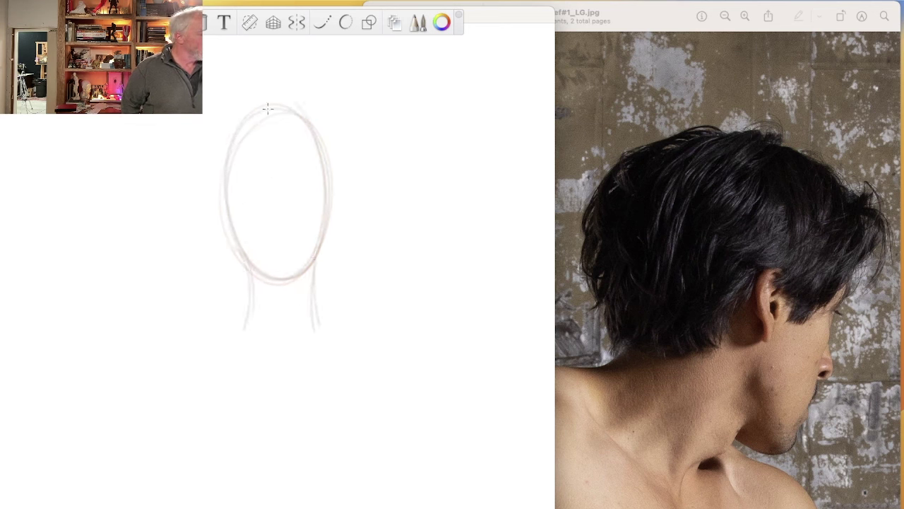
{"action": "left_click_drag", "start_coordinate": [271, 106], "coordinate": [286, 362]}
{"action": "left_click_drag", "start_coordinate": [272, 106], "coordinate": [294, 365]}
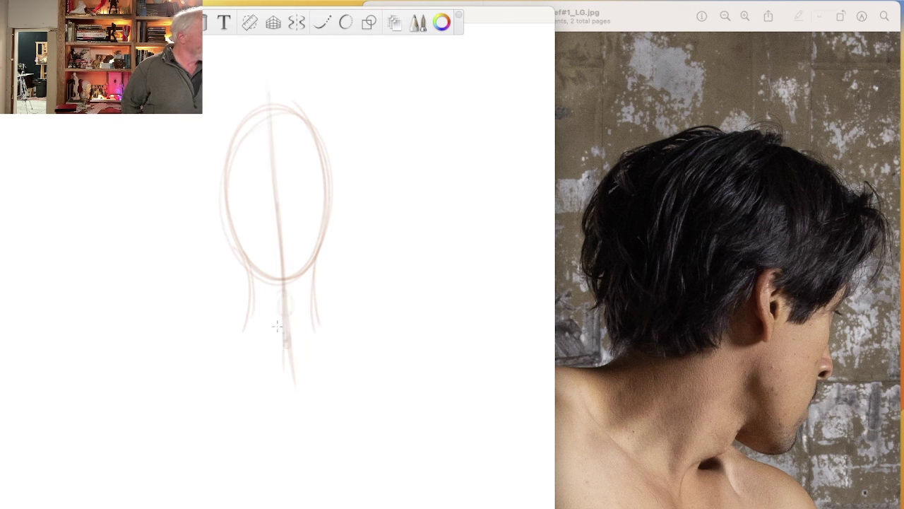
{"action": "left_click_drag", "start_coordinate": [280, 278], "coordinate": [279, 262]}
{"action": "mouse_move", "coordinate": [281, 181]}
{"action": "left_mouse_down"}
{"action": "mouse_move", "coordinate": [286, 275]}
{"action": "mouse_move", "coordinate": [317, 313]}
{"action": "mouse_move", "coordinate": [240, 328]}
{"action": "mouse_move", "coordinate": [142, 327]}
{"action": "left_mouse_up"}
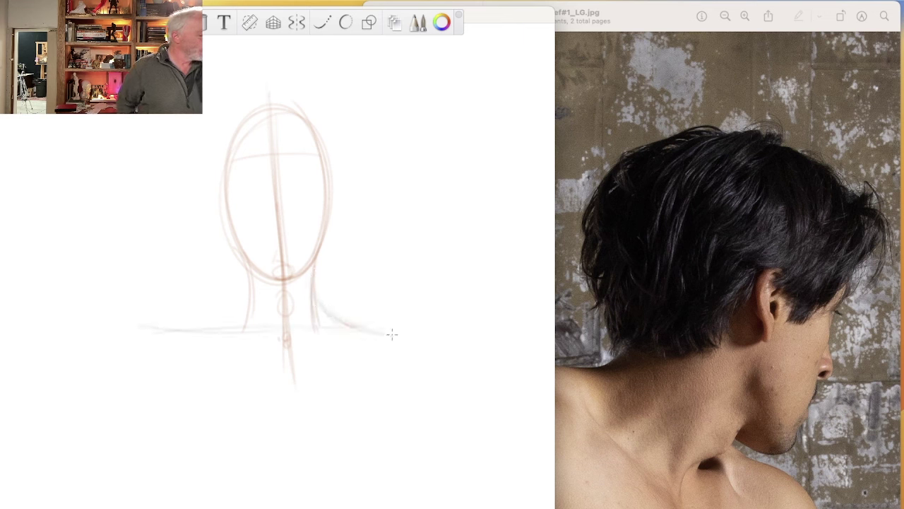
- Add a neck-to-shoulder curve, a V on the neck and short neck strokes
{"action": "left_click_drag", "start_coordinate": [244, 303], "coordinate": [211, 338]}
{"action": "left_click_drag", "start_coordinate": [297, 299], "coordinate": [291, 328]}
{"action": "left_click_drag", "start_coordinate": [260, 290], "coordinate": [283, 335]}
{"action": "left_click_drag", "start_coordinate": [254, 274], "coordinate": [281, 340]}
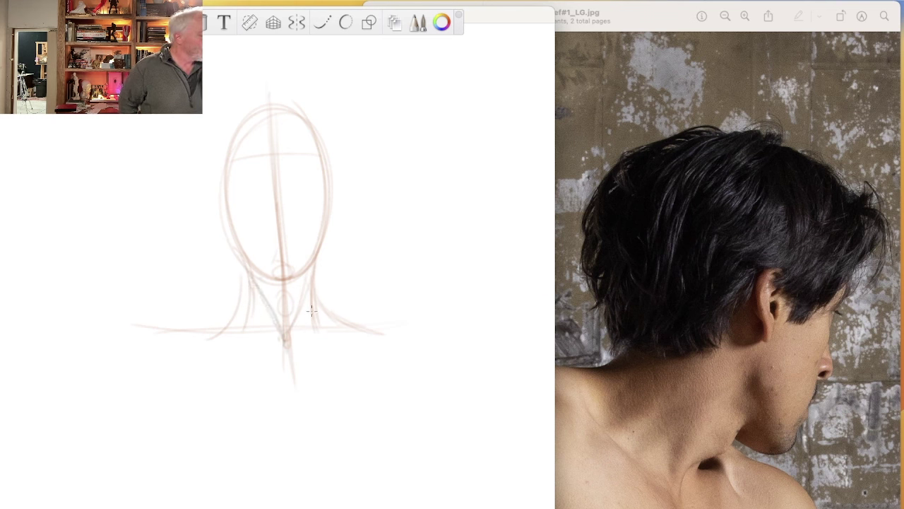
{"action": "mouse_move", "coordinate": [318, 332]}
{"action": "left_mouse_down"}
{"action": "mouse_move", "coordinate": [318, 299]}
{"action": "mouse_move", "coordinate": [318, 329]}
{"action": "left_mouse_up"}
{"action": "mouse_move", "coordinate": [245, 290]}
{"action": "left_mouse_down"}
{"action": "mouse_move", "coordinate": [245, 315]}
{"action": "mouse_move", "coordinate": [225, 335]}
{"action": "mouse_move", "coordinate": [188, 332]}
{"action": "left_mouse_up"}
- Draw the left shoulder trapezius curve
{"action": "left_click_drag", "start_coordinate": [232, 307], "coordinate": [185, 334]}
{"action": "left_click_drag", "start_coordinate": [240, 282], "coordinate": [174, 335]}
{"action": "left_click_drag", "start_coordinate": [223, 320], "coordinate": [151, 337]}
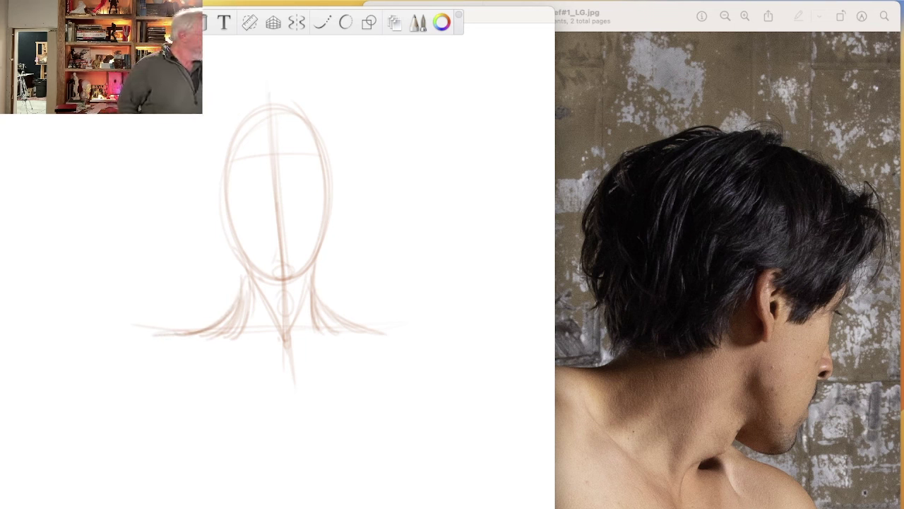
- Darken the centre line, extend it below the neck and cross it with a small curve
{"action": "left_click_drag", "start_coordinate": [278, 236], "coordinate": [283, 390]}
{"action": "left_click_drag", "start_coordinate": [280, 287], "coordinate": [281, 322]}
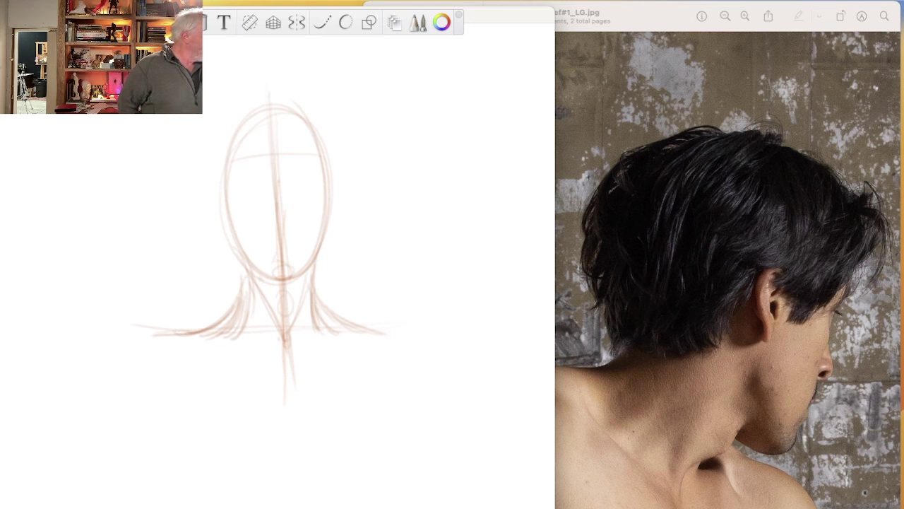
{"action": "left_click_drag", "start_coordinate": [282, 190], "coordinate": [293, 438]}
{"action": "left_click_drag", "start_coordinate": [272, 158], "coordinate": [298, 479]}
{"action": "left_click_drag", "start_coordinate": [289, 332], "coordinate": [293, 495]}
{"action": "left_click_drag", "start_coordinate": [315, 427], "coordinate": [268, 455]}
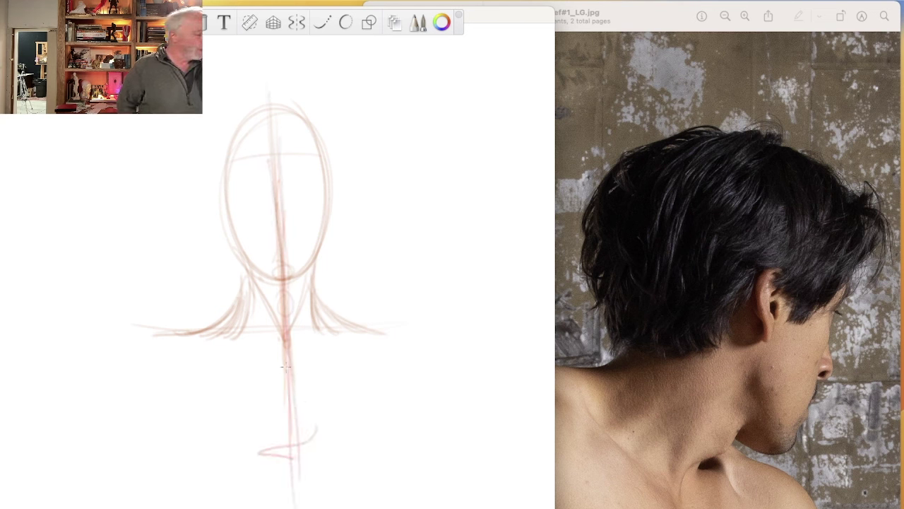
- Draw diagonals from the right and left jaw down to the neck centre
{"action": "left_click_drag", "start_coordinate": [316, 226], "coordinate": [289, 332]}
{"action": "left_click_drag", "start_coordinate": [327, 243], "coordinate": [288, 374]}
{"action": "left_click_drag", "start_coordinate": [297, 276], "coordinate": [293, 445]}
{"action": "left_click_drag", "start_coordinate": [237, 255], "coordinate": [284, 349]}
{"action": "left_click_drag", "start_coordinate": [261, 279], "coordinate": [291, 417]}
{"action": "left_click_drag", "start_coordinate": [292, 420], "coordinate": [297, 487]}
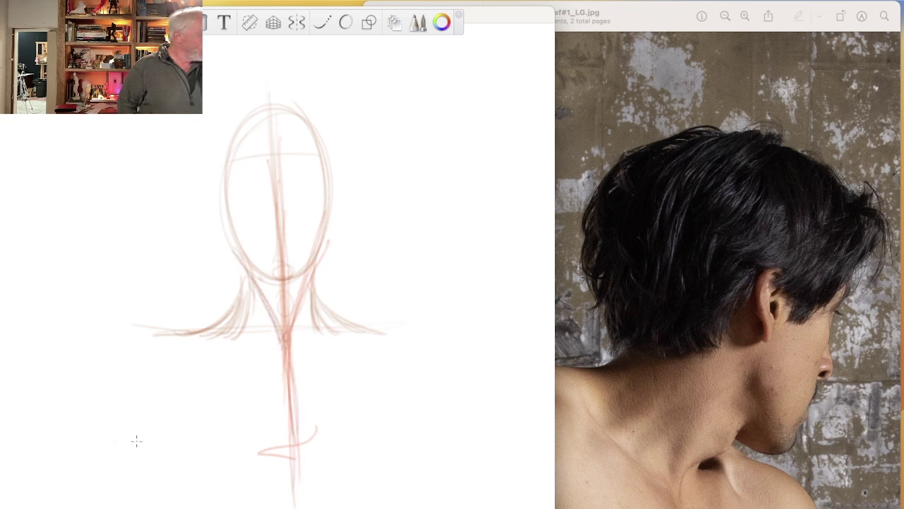
- Draw purple neck muscles meeting at the centre and bluish curves out to the shoulders
{"action": "left_click_drag", "start_coordinate": [309, 272], "coordinate": [288, 346]}
{"action": "left_click_drag", "start_coordinate": [250, 272], "coordinate": [286, 354]}
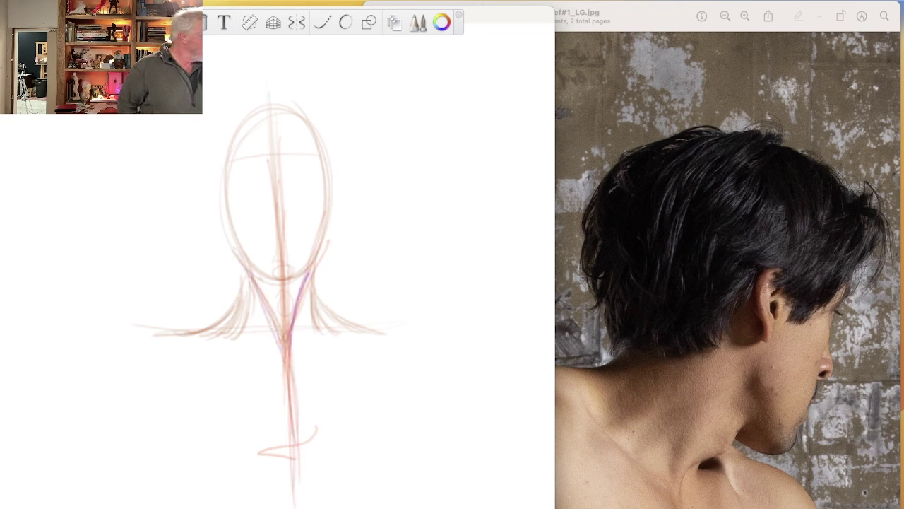
{"action": "left_click_drag", "start_coordinate": [310, 263], "coordinate": [327, 338]}
{"action": "mouse_move", "coordinate": [247, 279]}
{"action": "left_mouse_down"}
{"action": "mouse_move", "coordinate": [237, 333]}
{"action": "mouse_move", "coordinate": [219, 332]}
{"action": "left_mouse_up"}
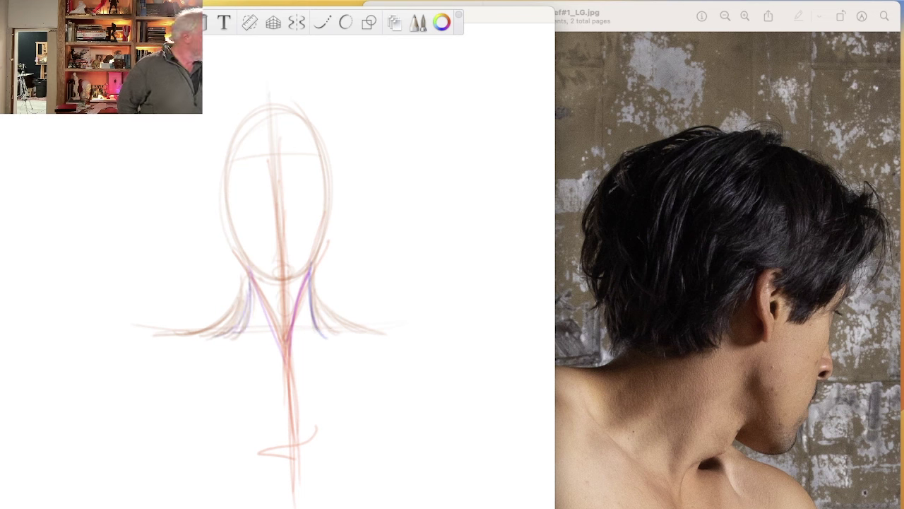
{"action": "left_click_drag", "start_coordinate": [310, 271], "coordinate": [349, 349]}
{"action": "left_click_drag", "start_coordinate": [246, 286], "coordinate": [201, 344]}
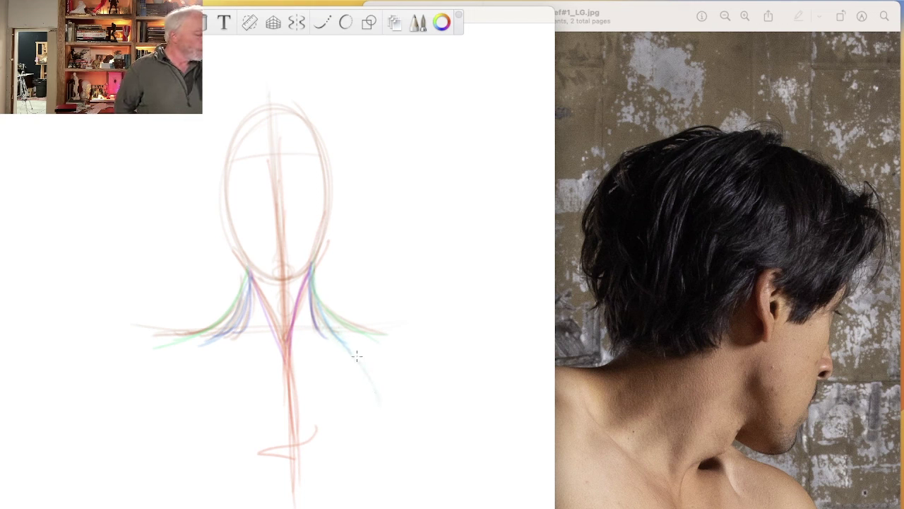
- Outline the torso with a bottom curve, a teal left side and small corner loops
{"action": "left_click_drag", "start_coordinate": [349, 461], "coordinate": [202, 466]}
{"action": "left_click_drag", "start_coordinate": [249, 282], "coordinate": [178, 380]}
{"action": "left_click_drag", "start_coordinate": [215, 335], "coordinate": [185, 444]}
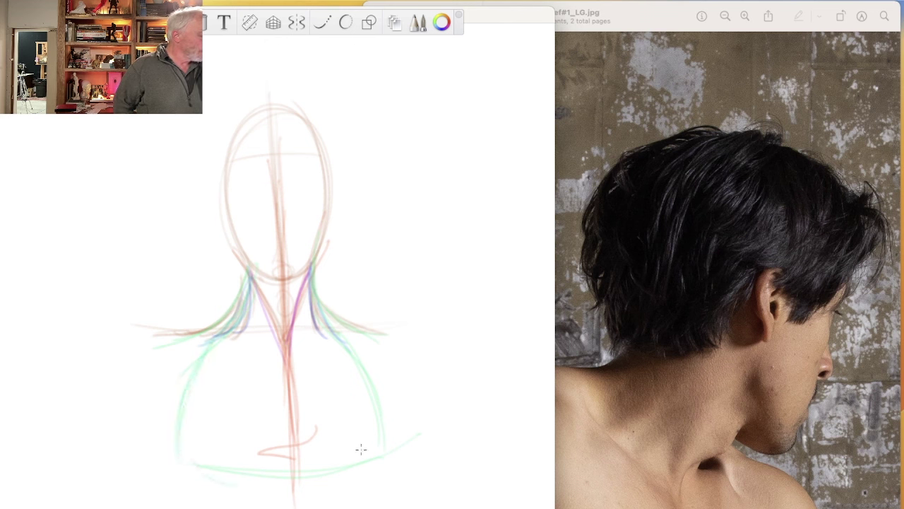
{"action": "left_click_drag", "start_coordinate": [362, 455], "coordinate": [378, 463]}
{"action": "left_click_drag", "start_coordinate": [191, 456], "coordinate": [205, 465]}
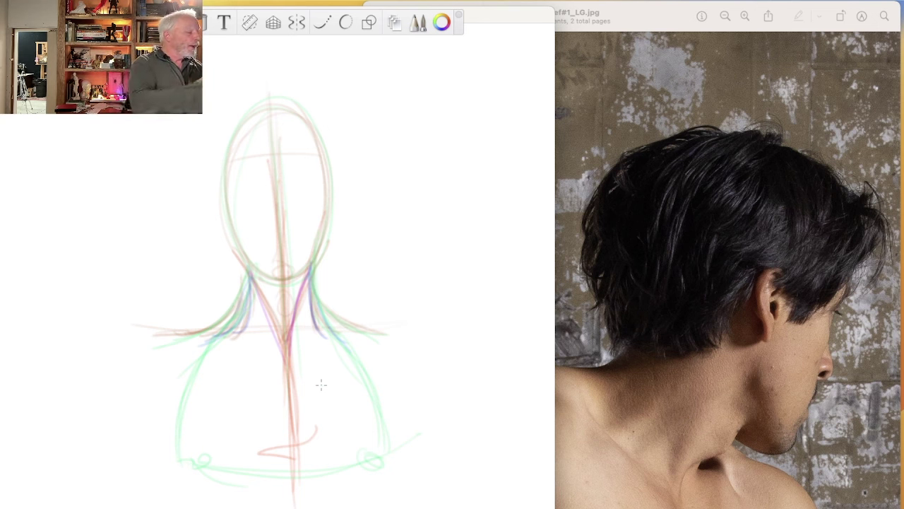
- Add green strokes left of the diagram, then clear the whole canvas
{"action": "left_click_drag", "start_coordinate": [103, 220], "coordinate": [170, 267]}
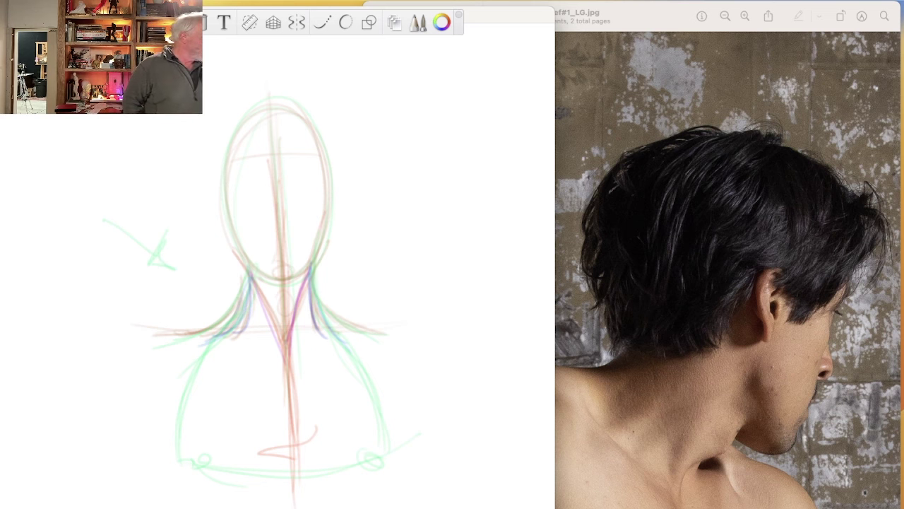
{"action": "key", "text": "super+a"}
{"action": "key", "text": "Delete"}
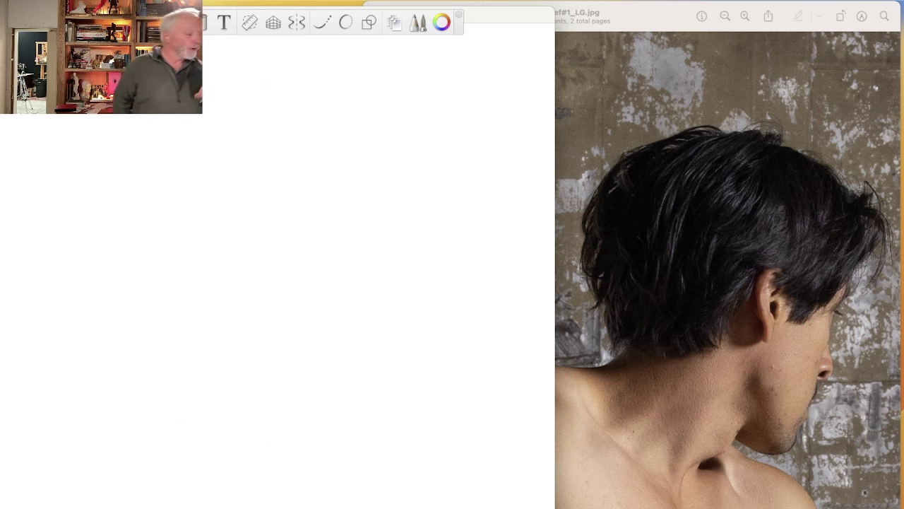